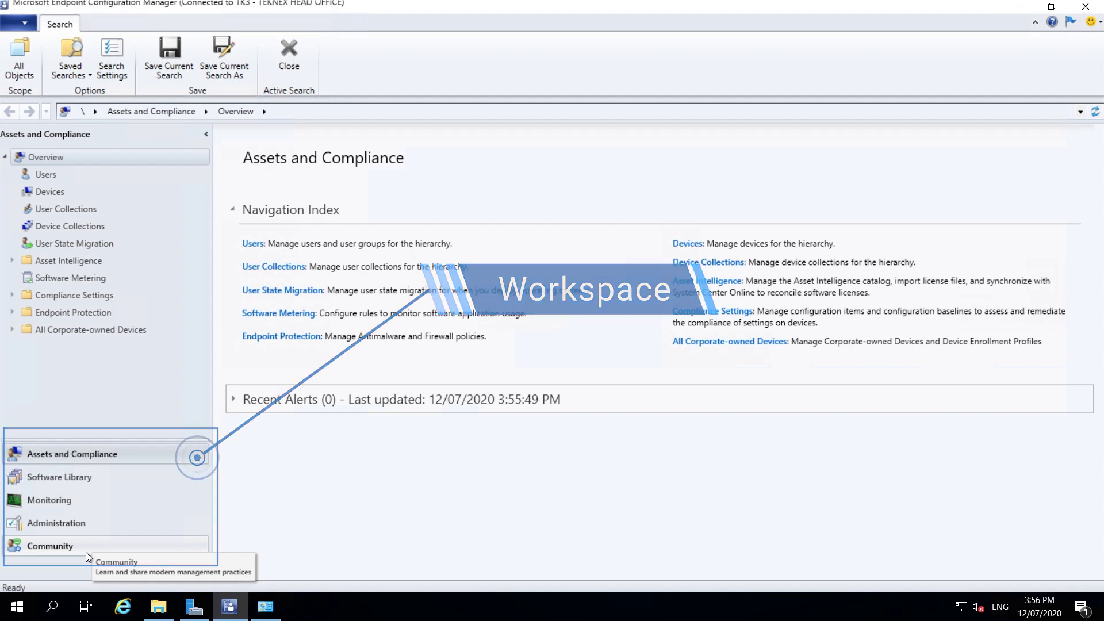
- Browse the Assets and Compliance tree, collapsing and re-expanding Overview and Asset Intelligence
click(5, 158)
click(5, 157)
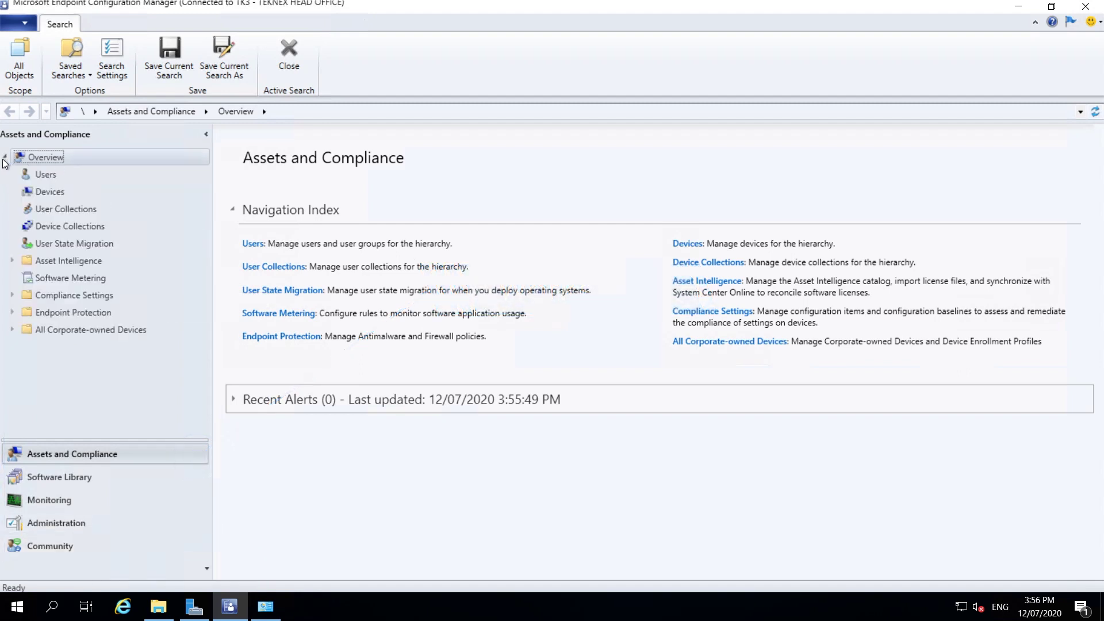
click(54, 157)
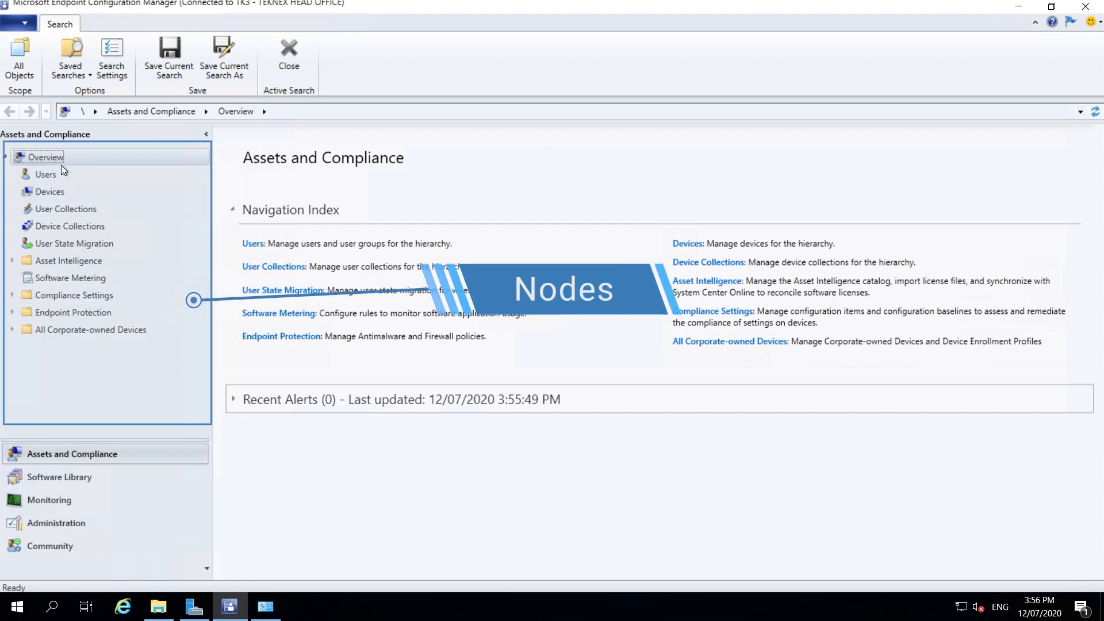
click(12, 260)
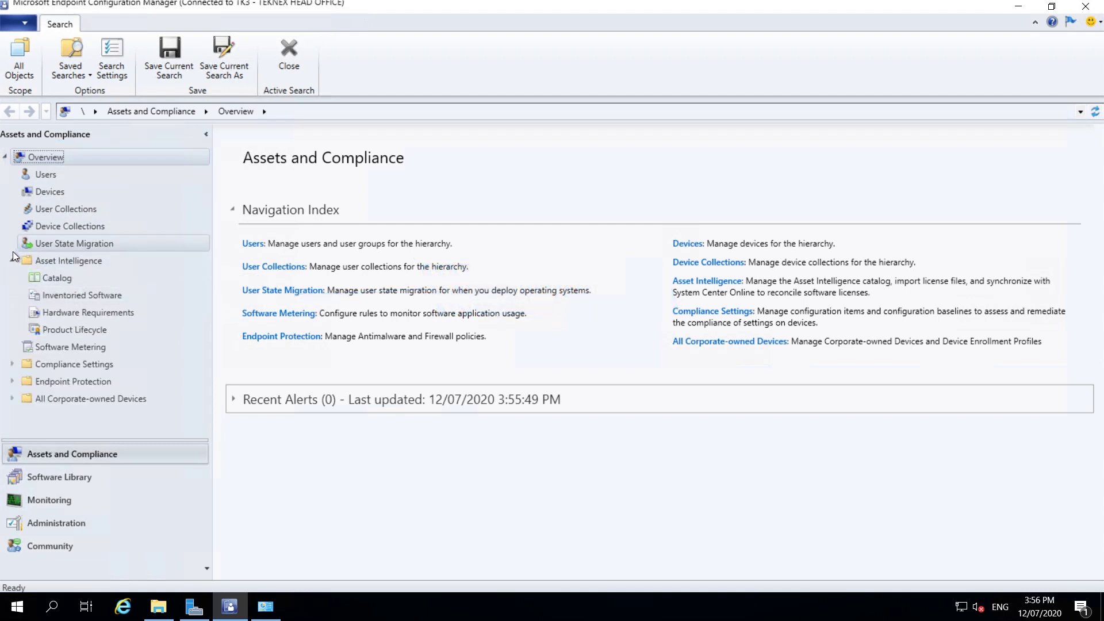
click(12, 261)
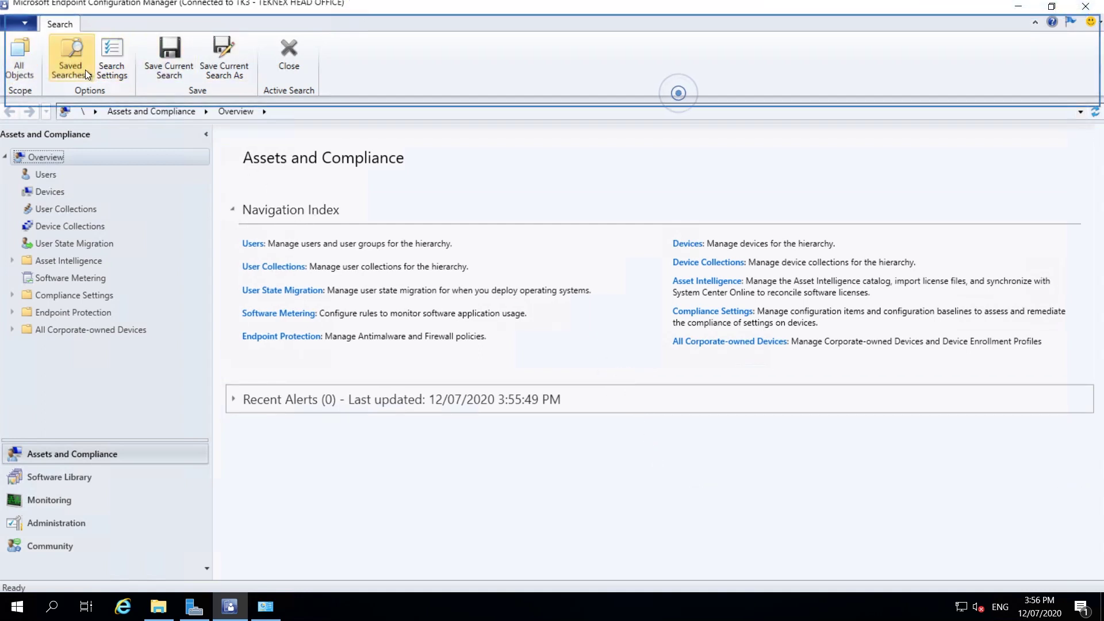
- View the Users and Devices lists, selecting TEKNEX-CM01 and widening the Name column
click(64, 170)
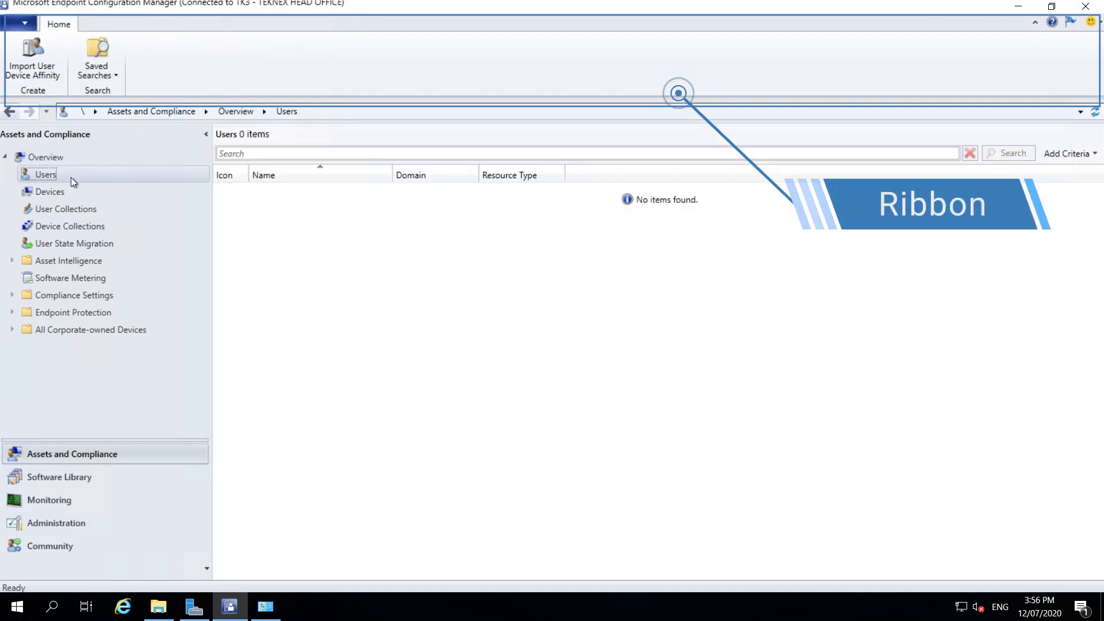
click(74, 188)
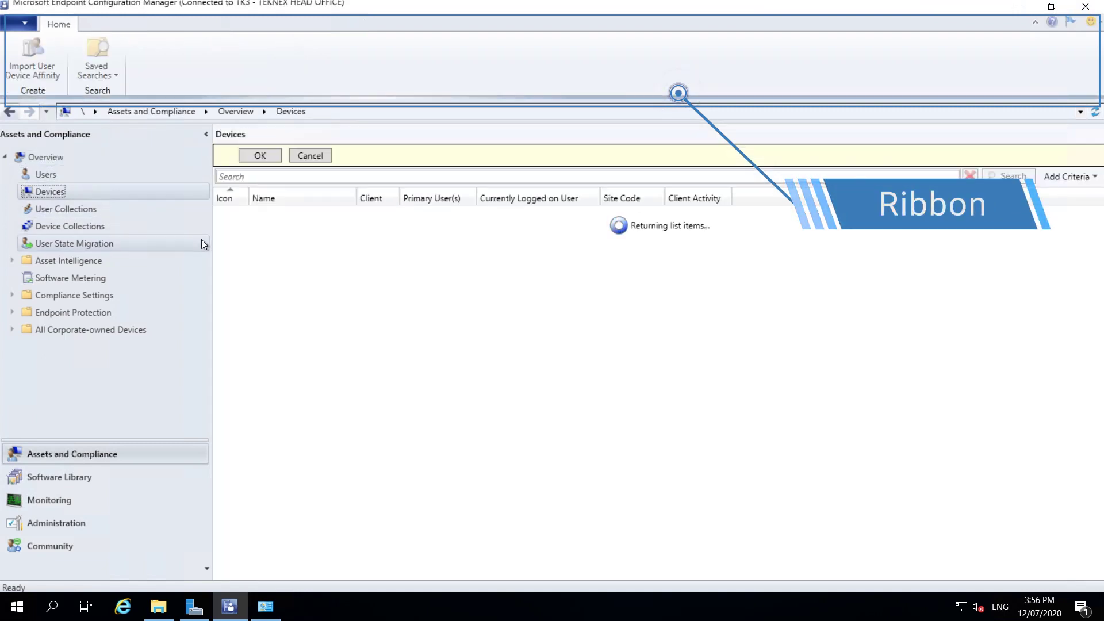
click(295, 210)
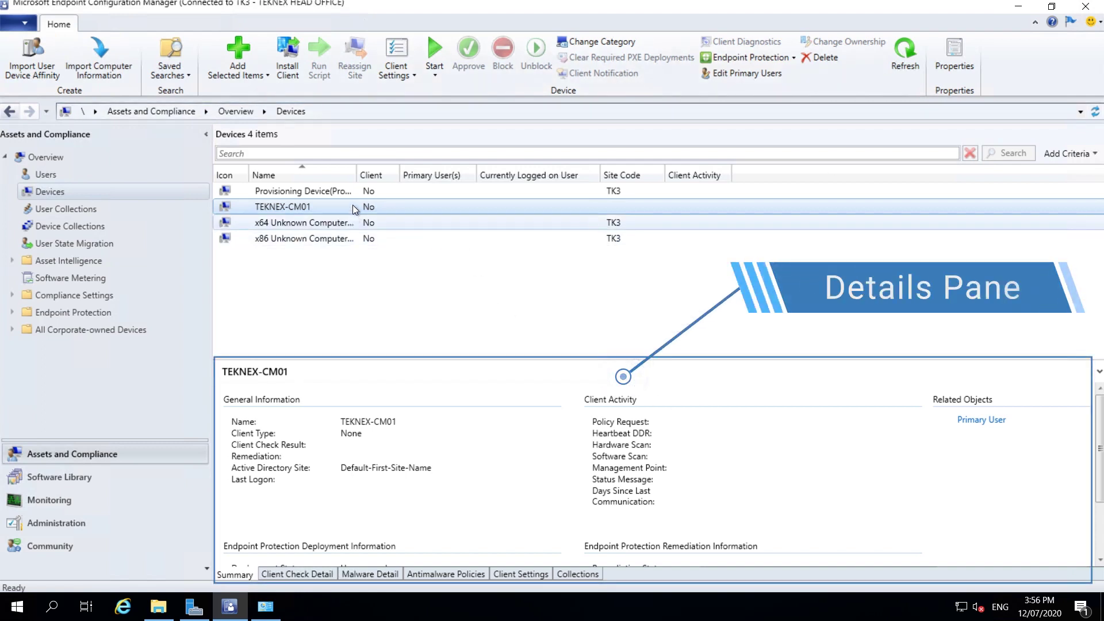
drag(369, 177, 453, 178)
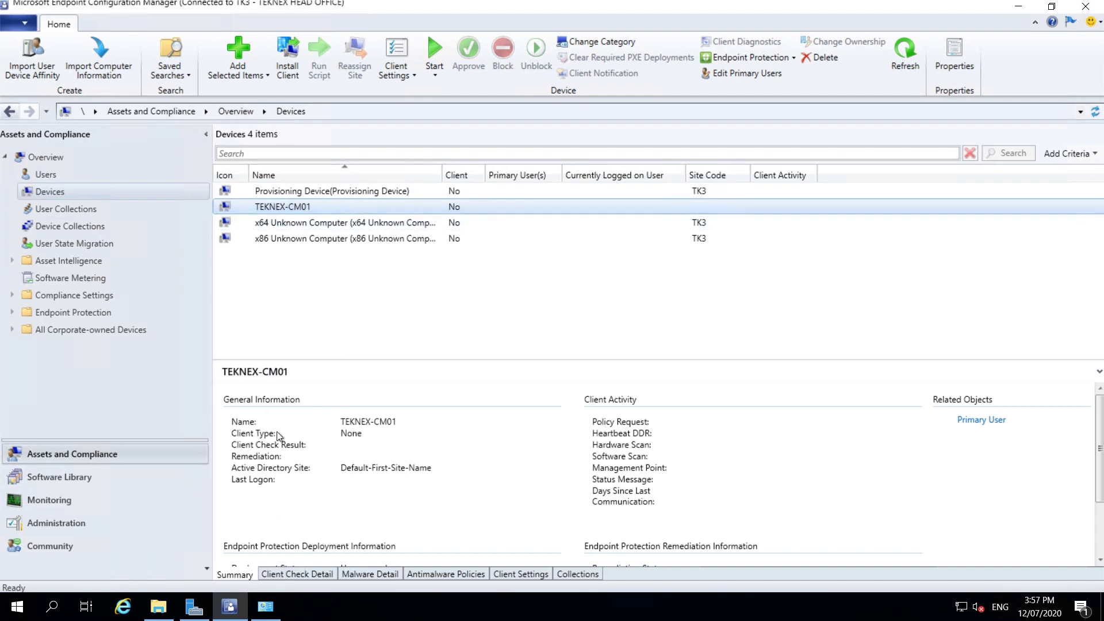
- Review TEKNEX-CM01's client check, malware, antimalware policy, client settings and collection details, then return to the overview
click(290, 574)
click(354, 574)
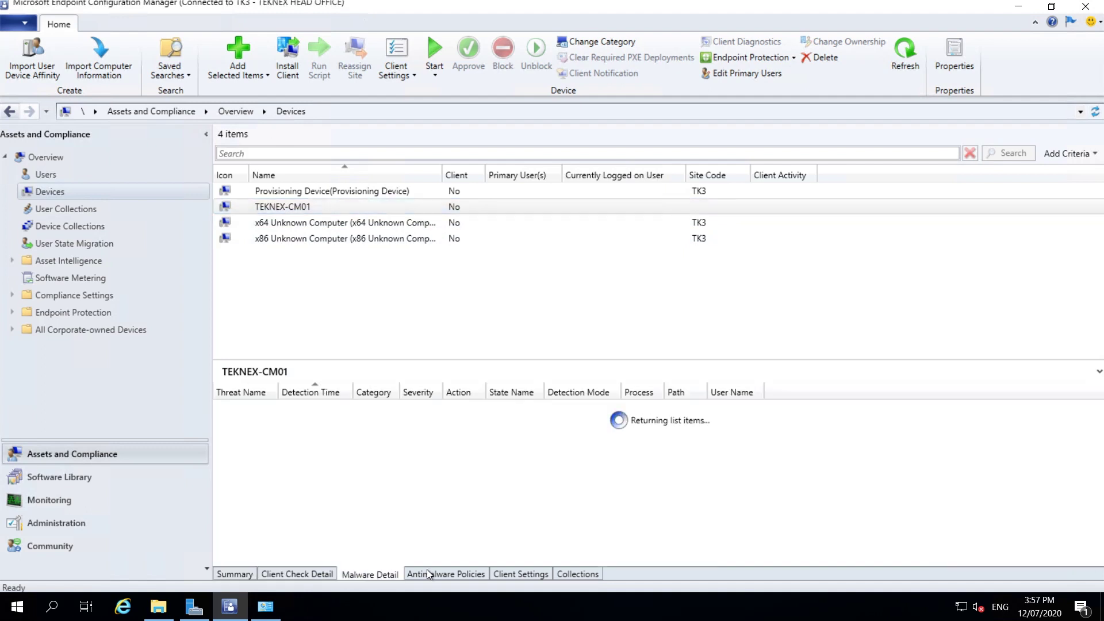
click(449, 574)
click(519, 574)
click(565, 573)
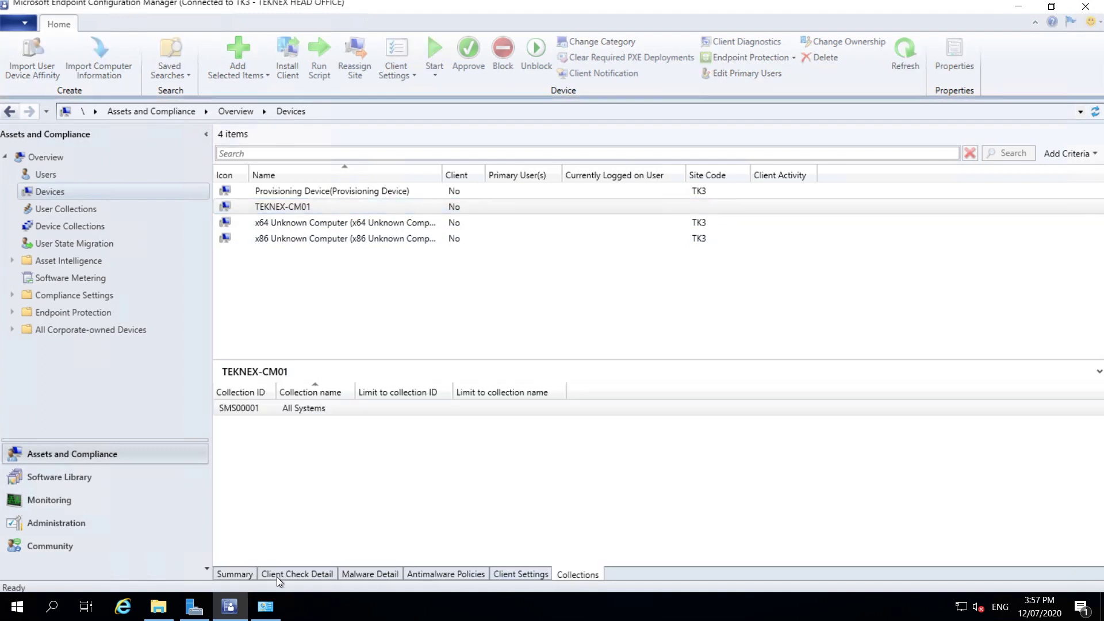
click(239, 576)
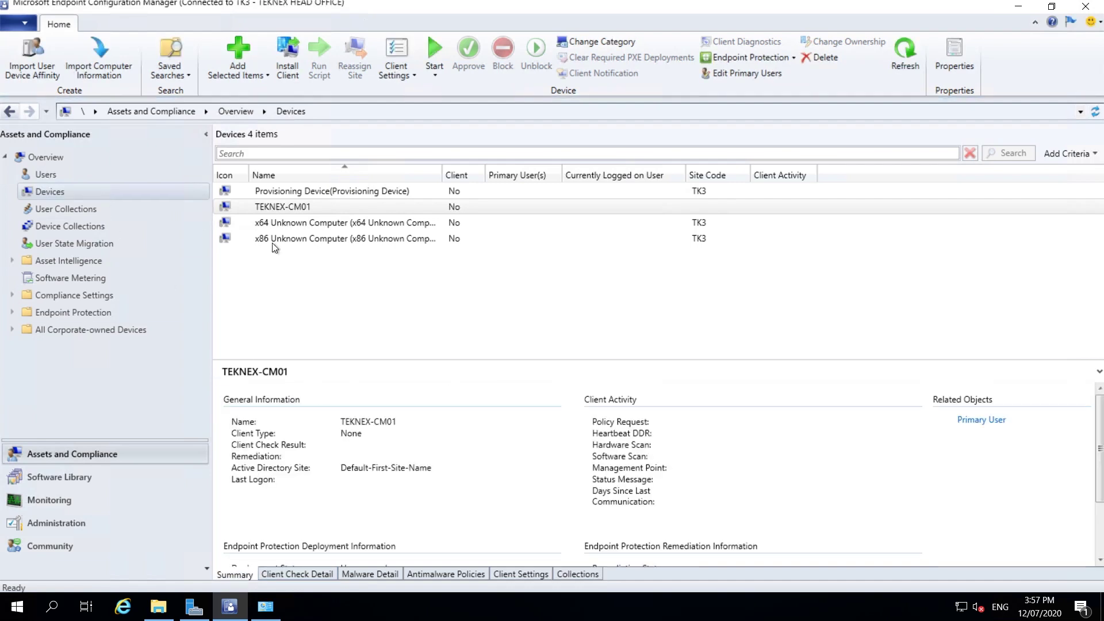
double_click(45, 157)
- Visit Software Library and Monitoring, then show Administration > Updates and Servicing (0 items)
click(113, 485)
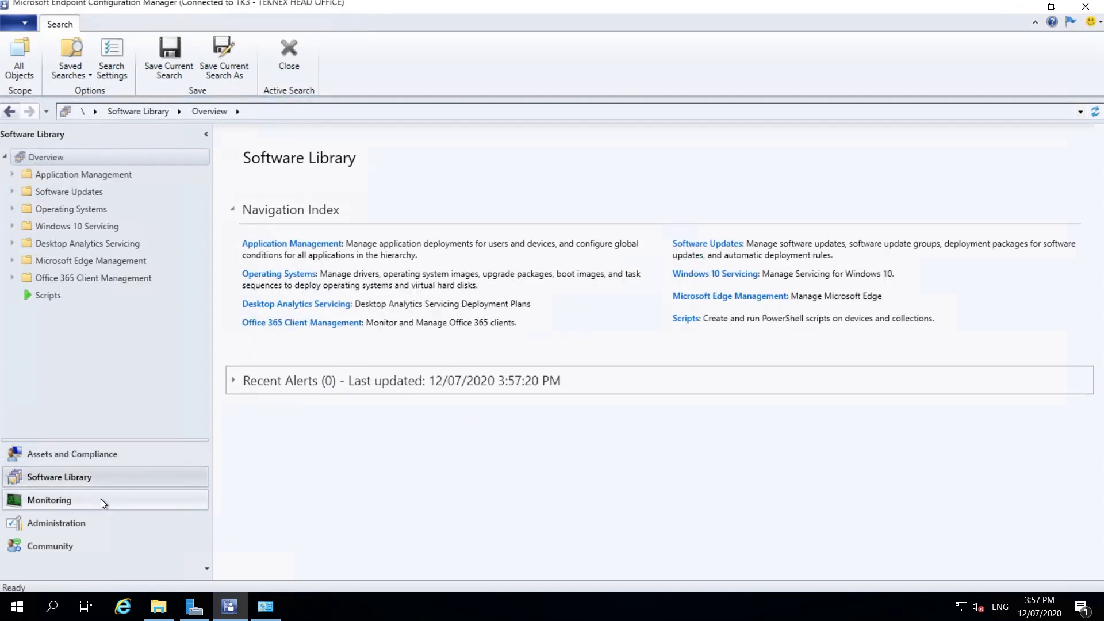
click(101, 498)
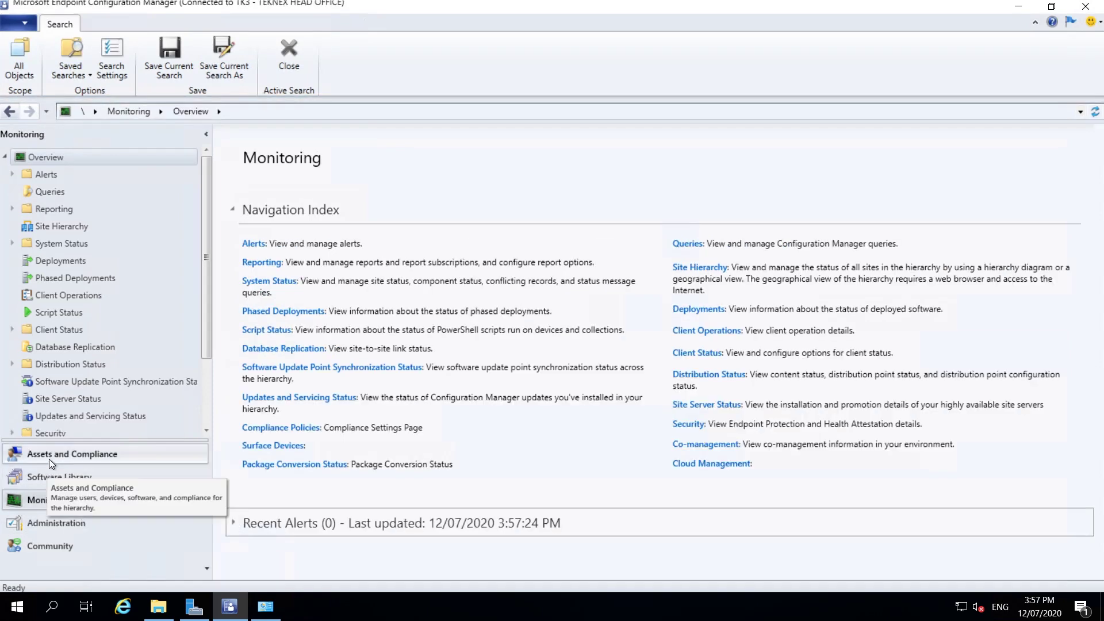
click(50, 460)
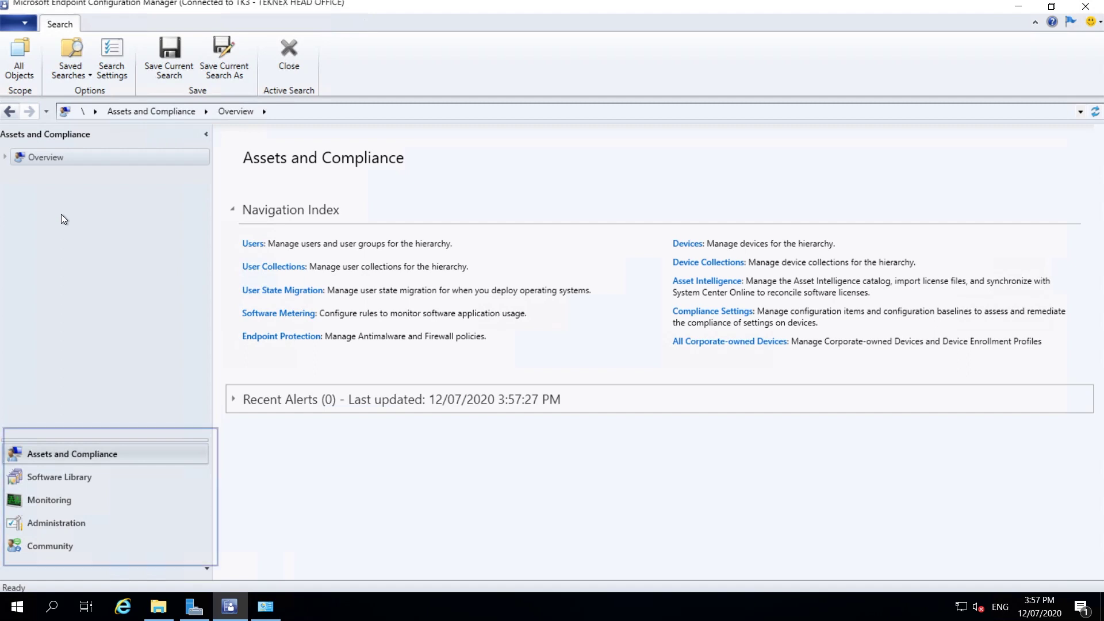
click(81, 524)
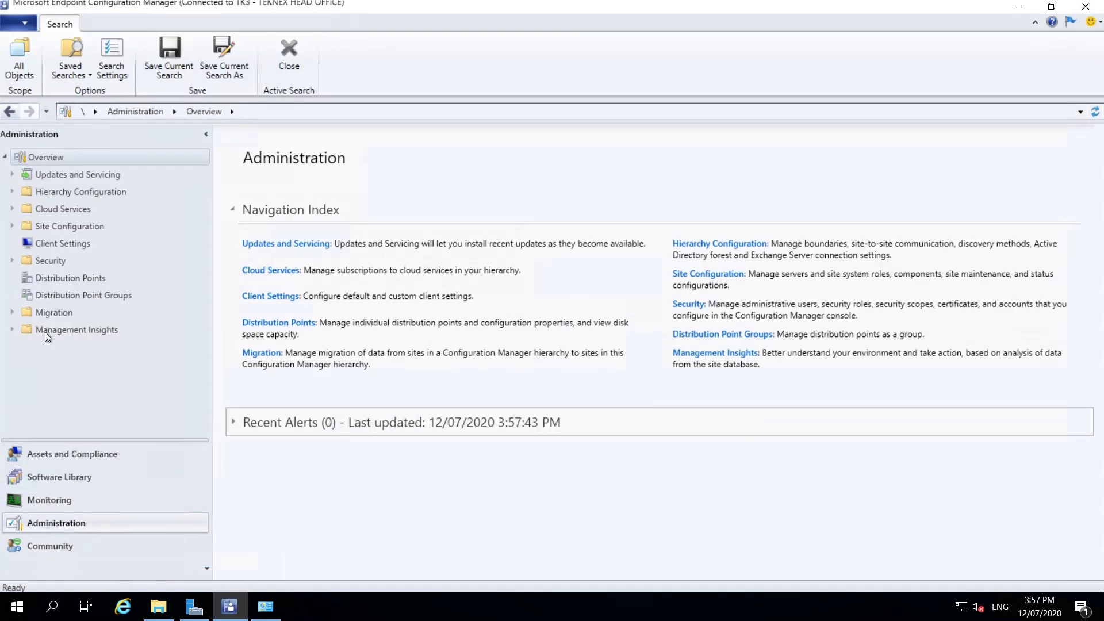
click(72, 174)
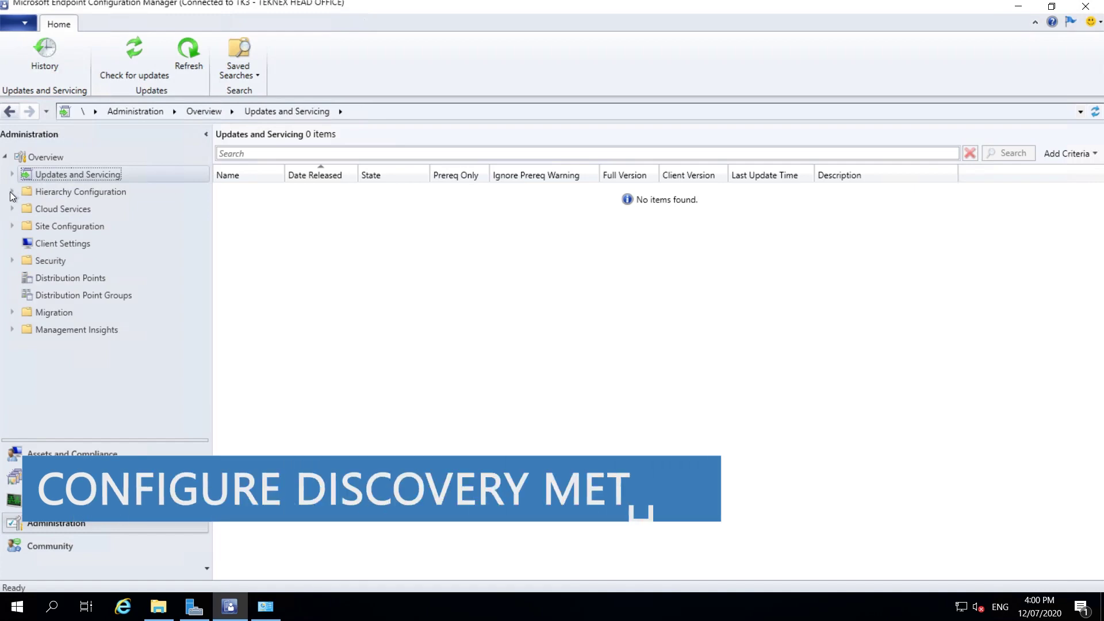
- Expand Hierarchy Configuration, list the six Discovery Methods for site TK3, and resize the Name column
click(12, 191)
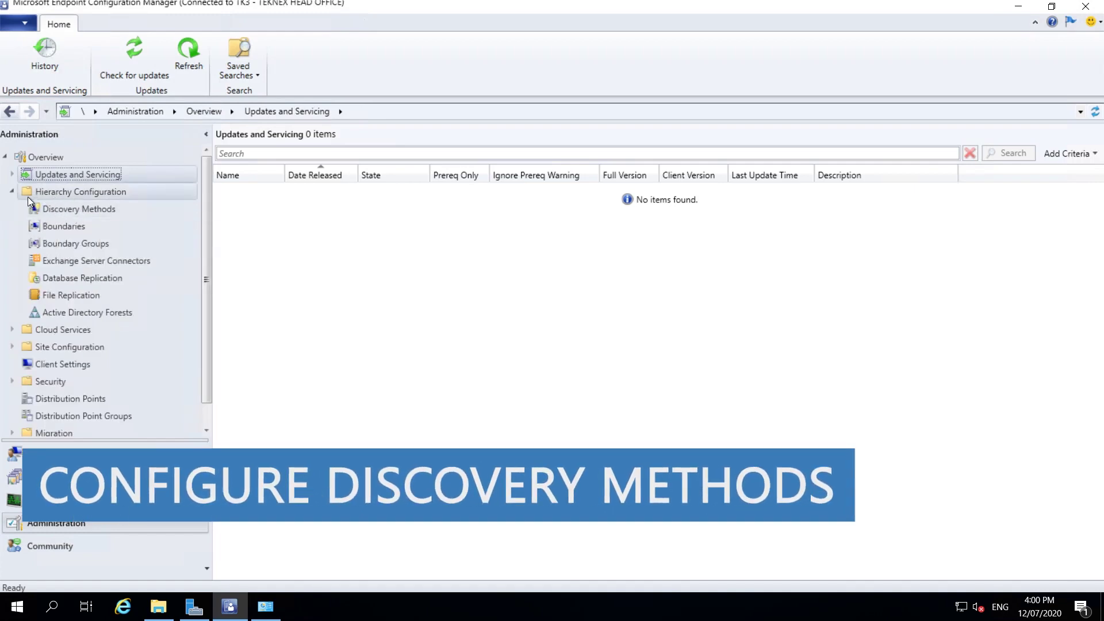
click(115, 208)
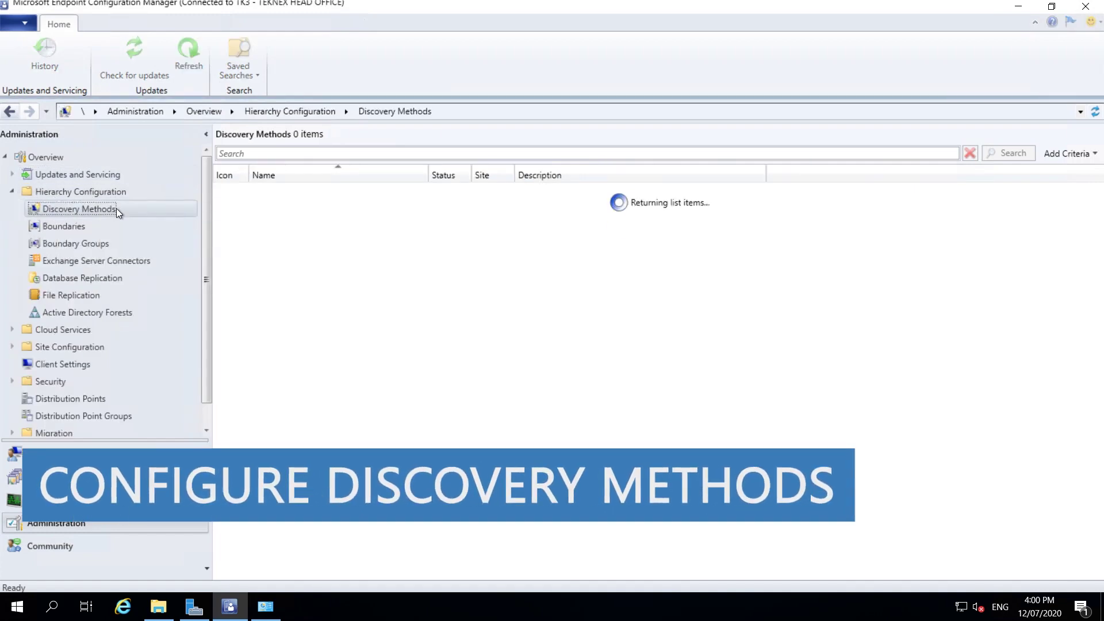
drag(429, 175, 486, 168)
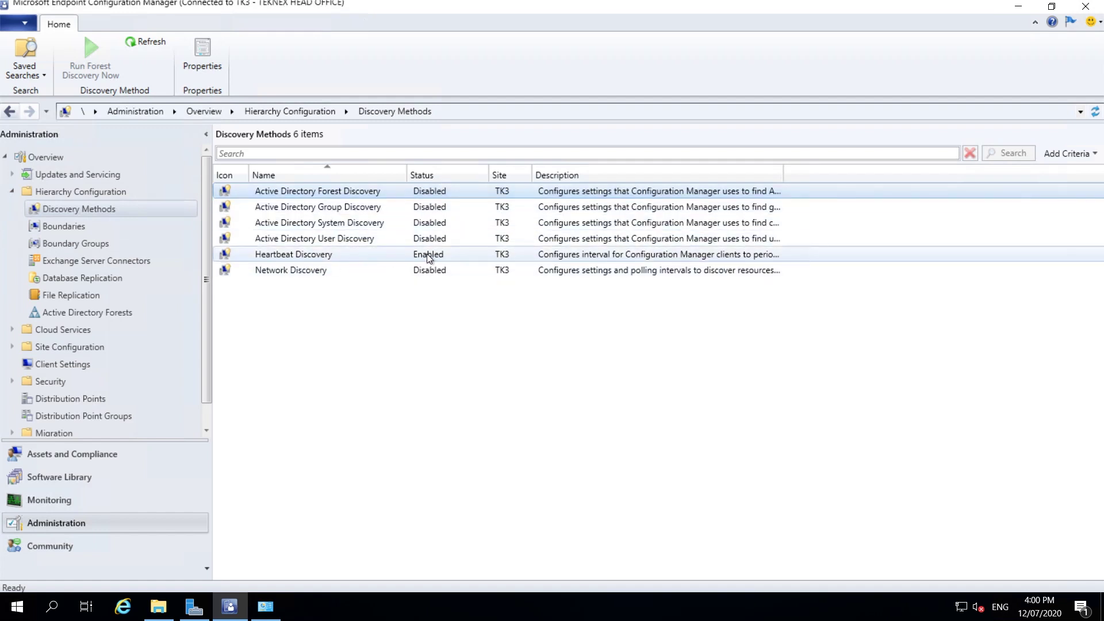
- Enable Active Directory Forest Discovery every 1 week, apply with full discovery, and close the properties
right_click(367, 191)
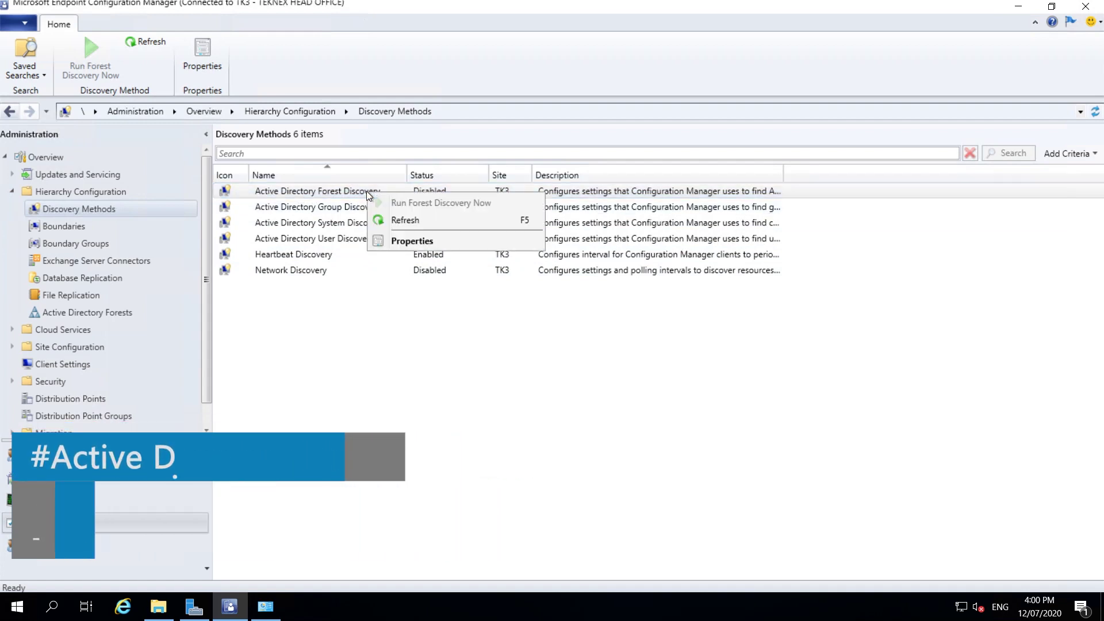
click(418, 241)
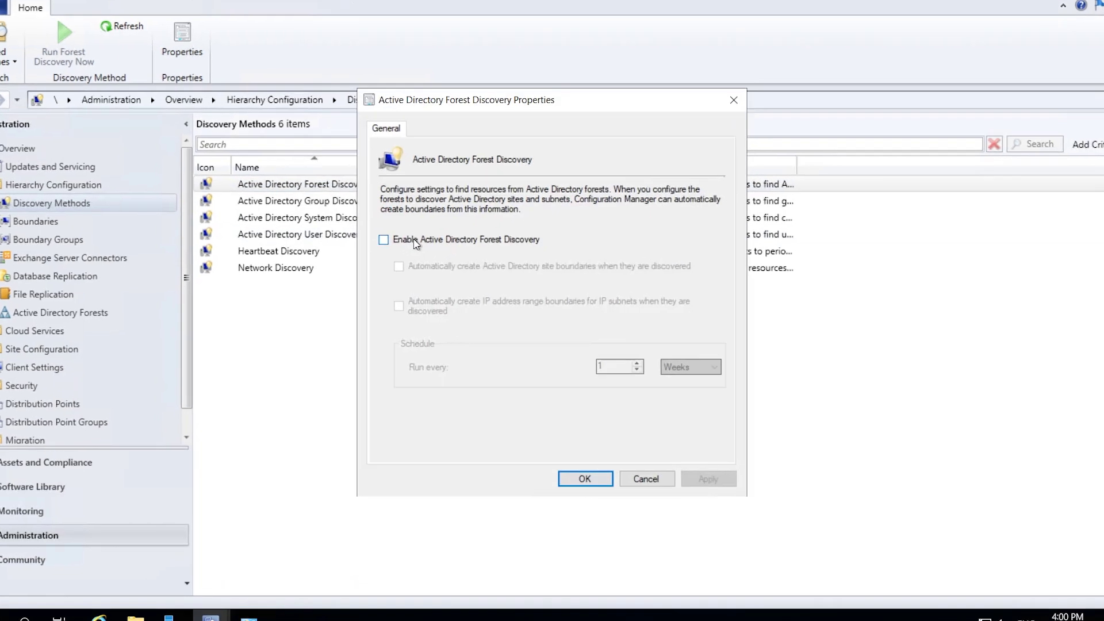
click(416, 241)
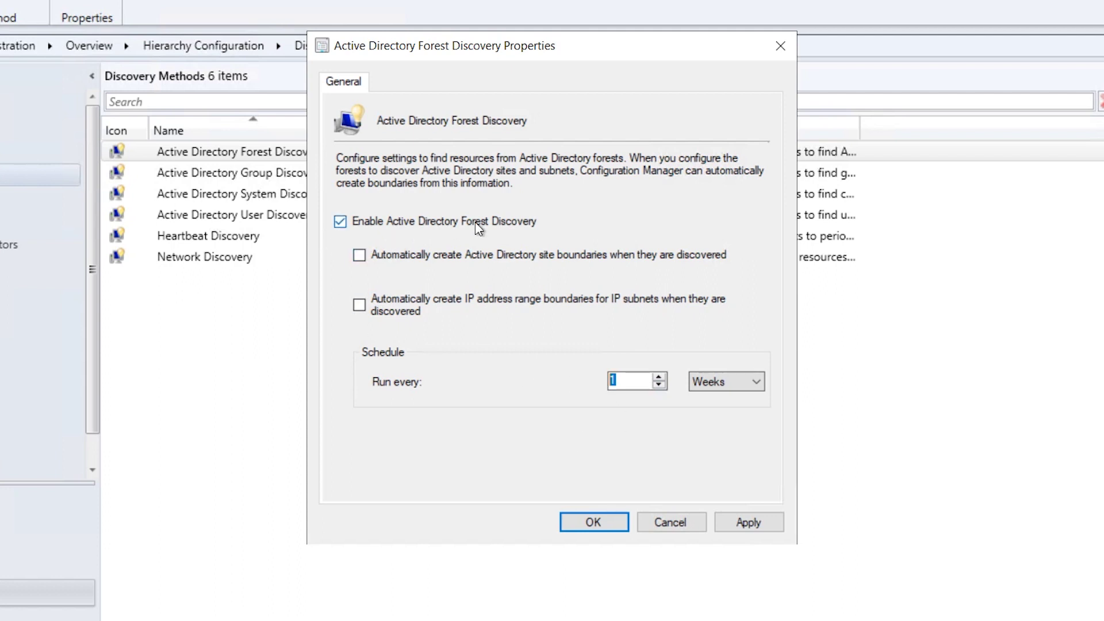
drag(502, 52, 507, 83)
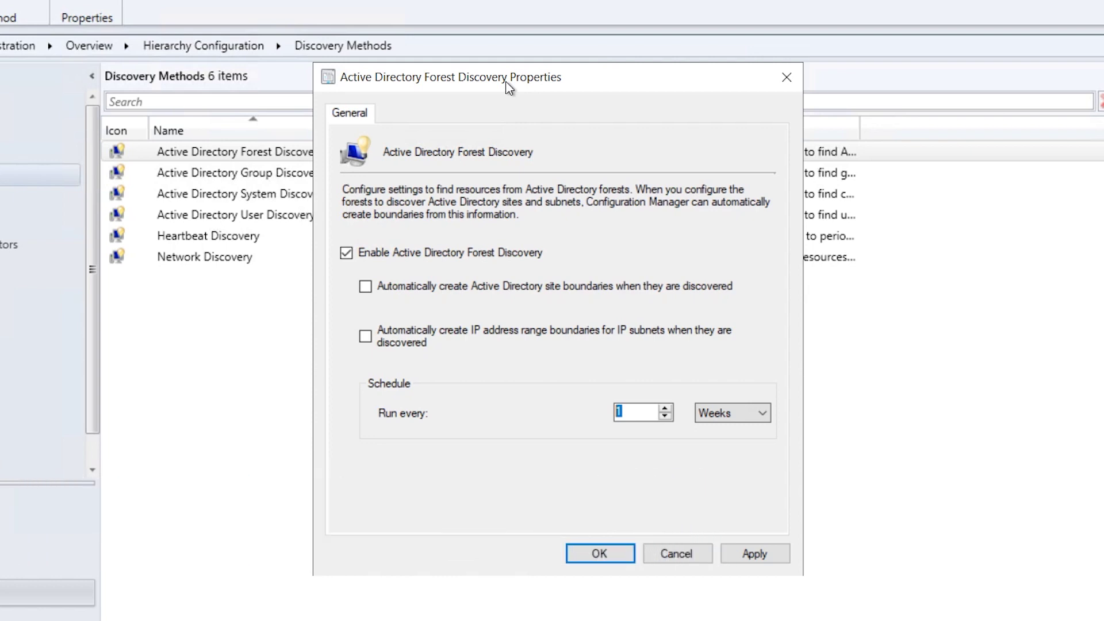
click(758, 554)
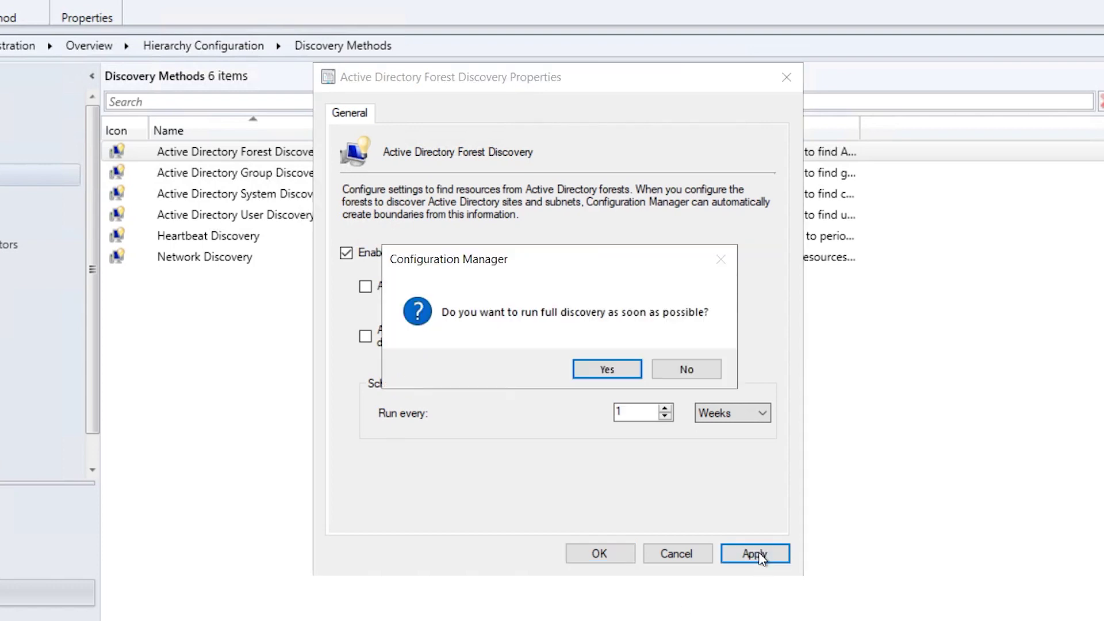
click(630, 368)
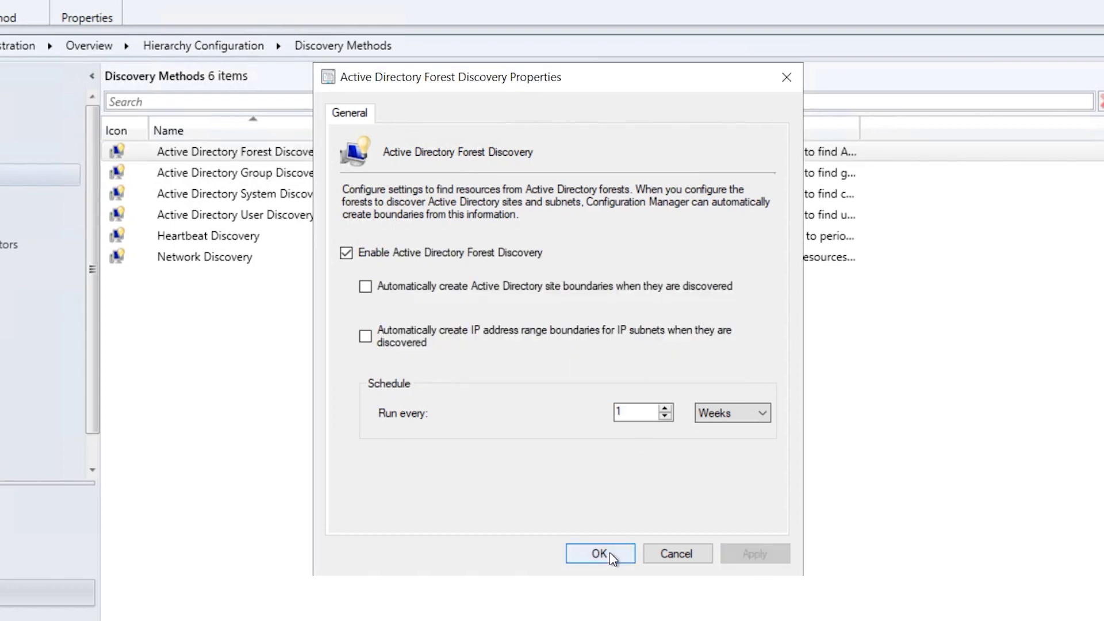
click(599, 554)
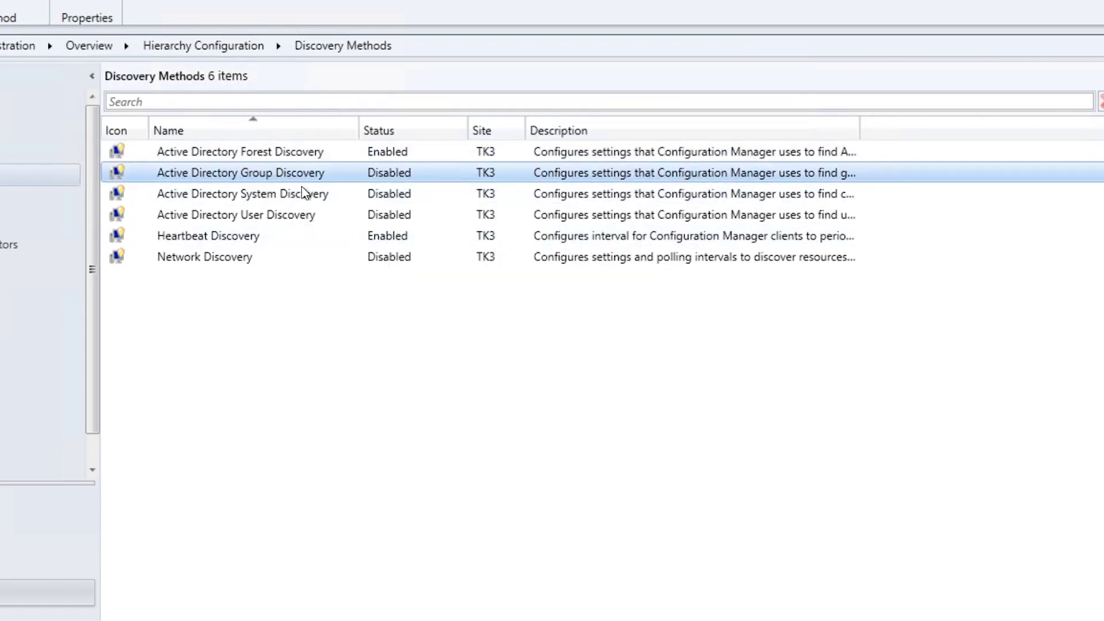
click(322, 201)
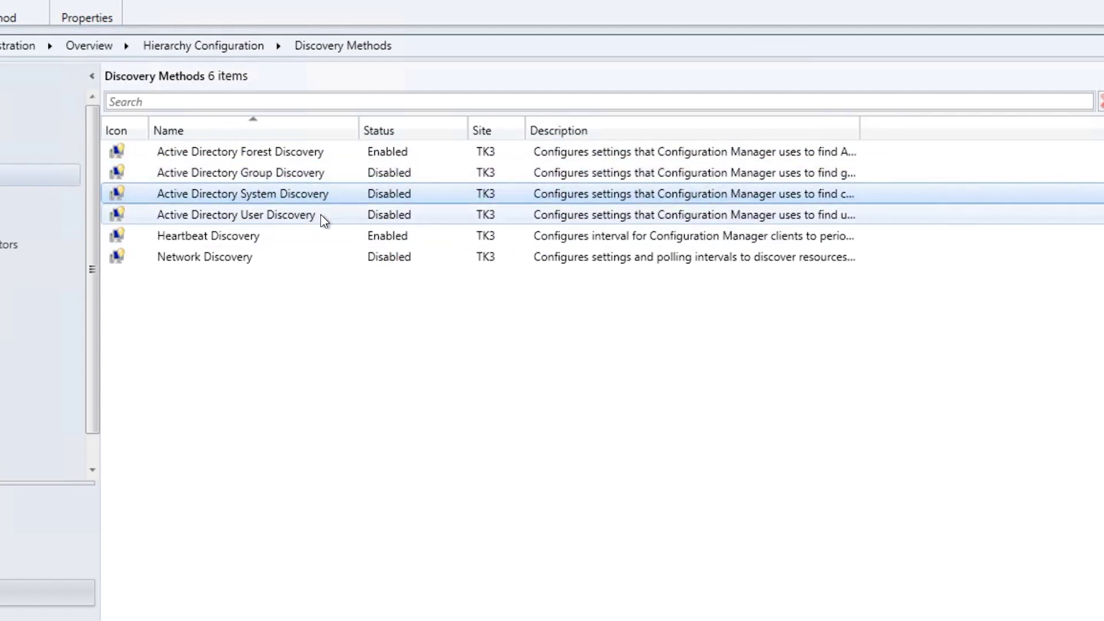
click(324, 219)
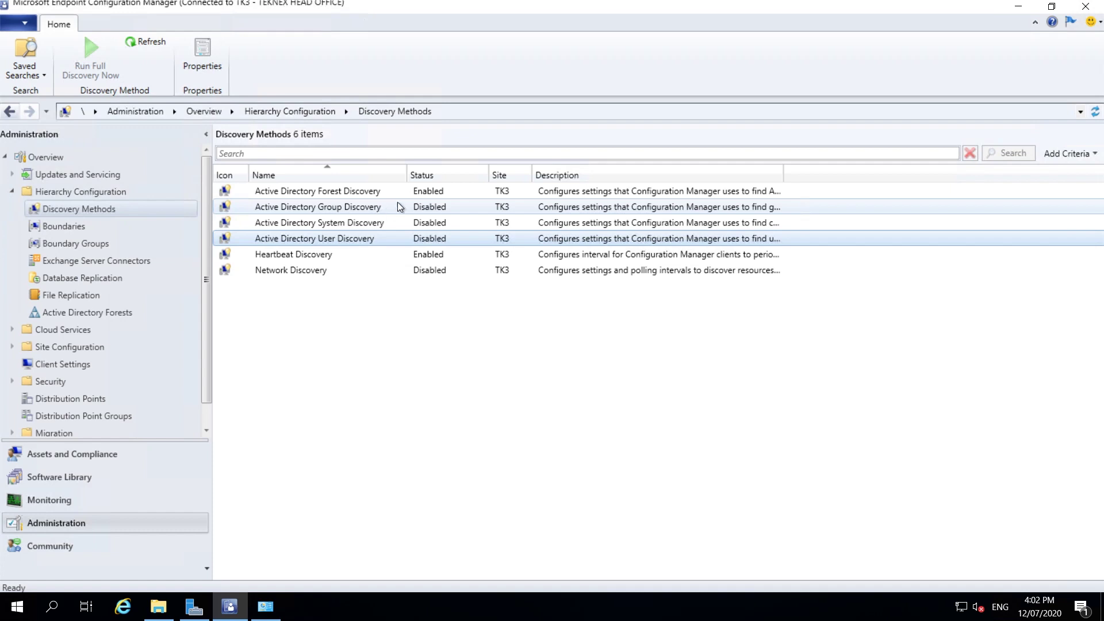
mouse_move(662, 6)
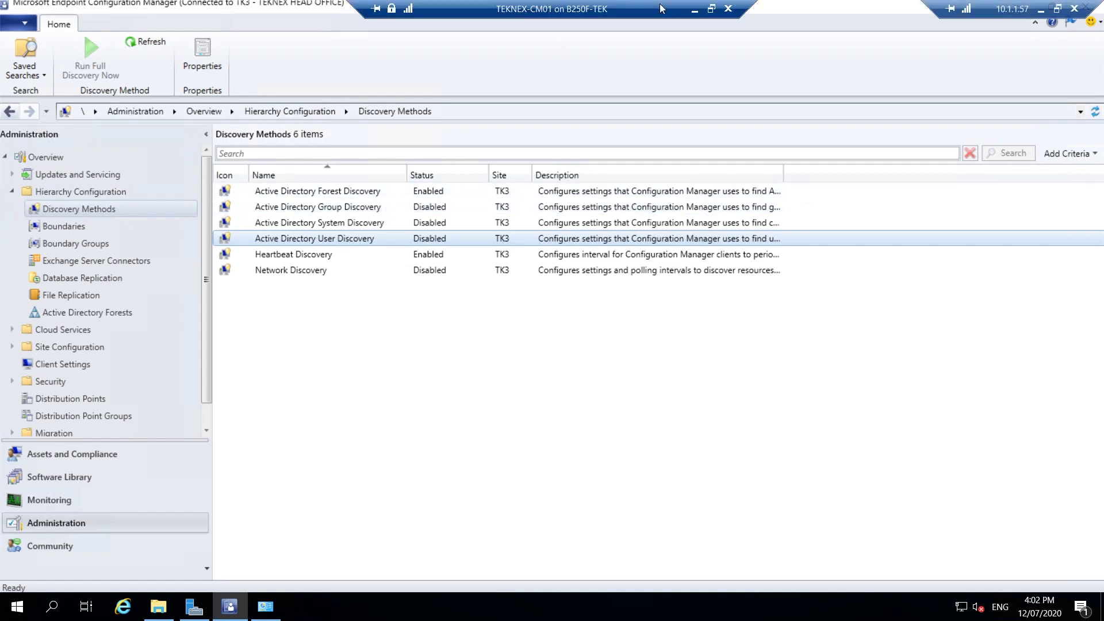
- Minimise the CM01 session and switch to the TEKNEX-DC01 virtual machine window
click(697, 12)
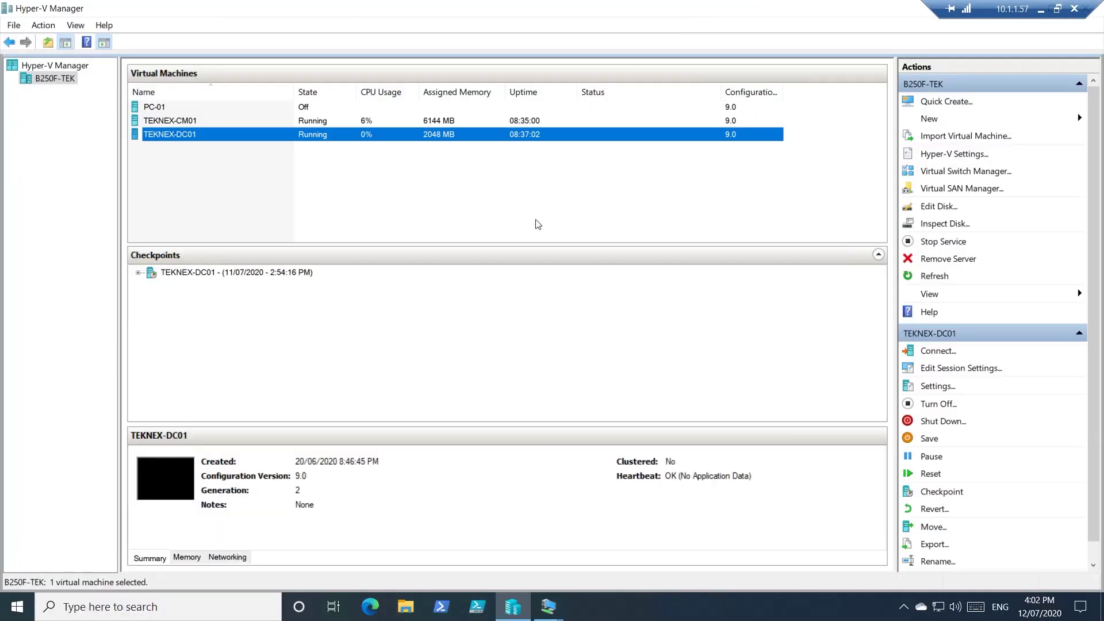
click(548, 607)
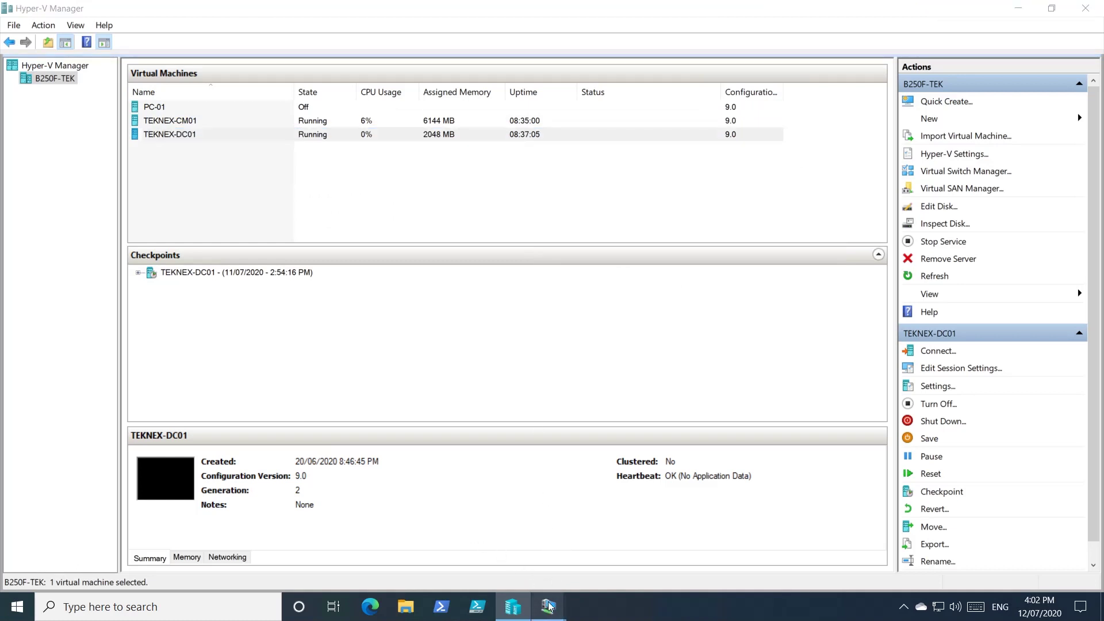
mouse_move(550, 612)
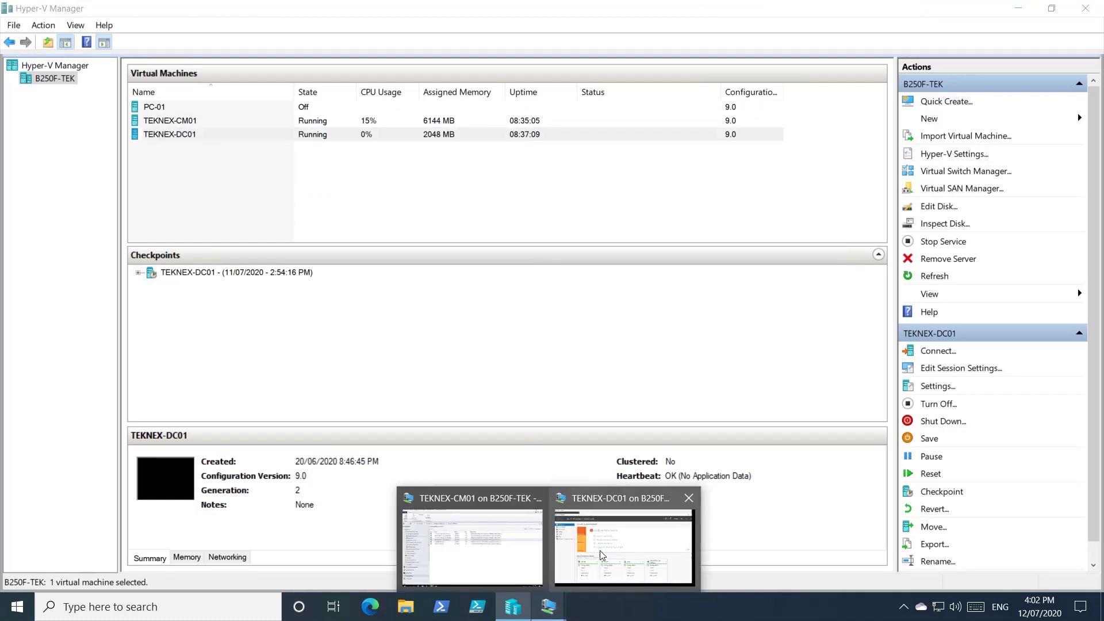
click(609, 540)
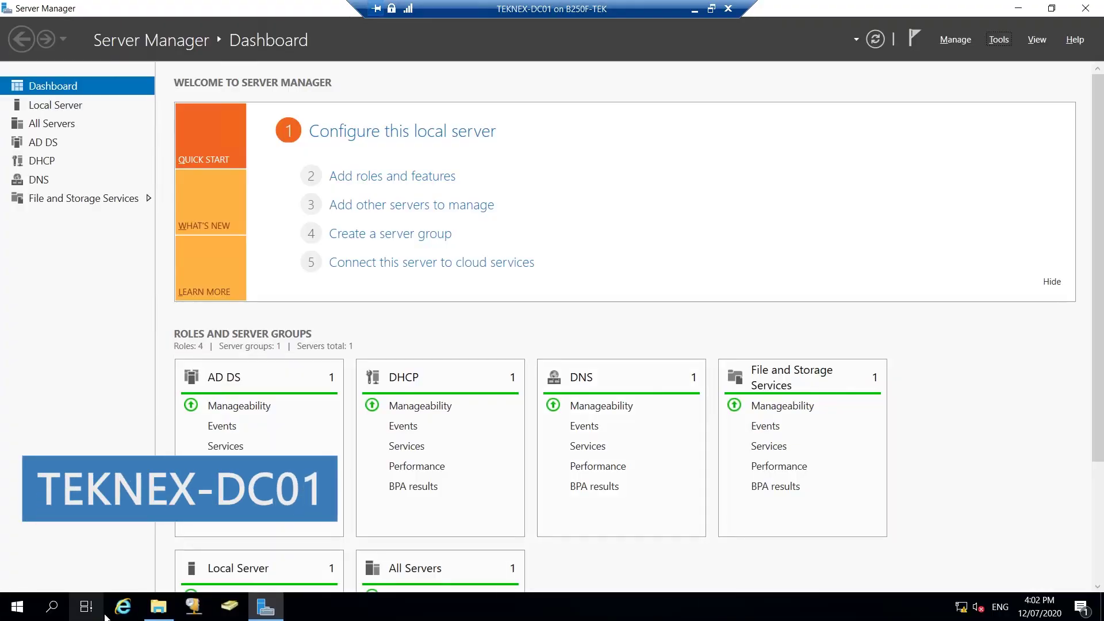
- Open Active Directory Users and Computers, go to Teknex Users > Administrative Users, and start a new user
click(236, 611)
click(128, 263)
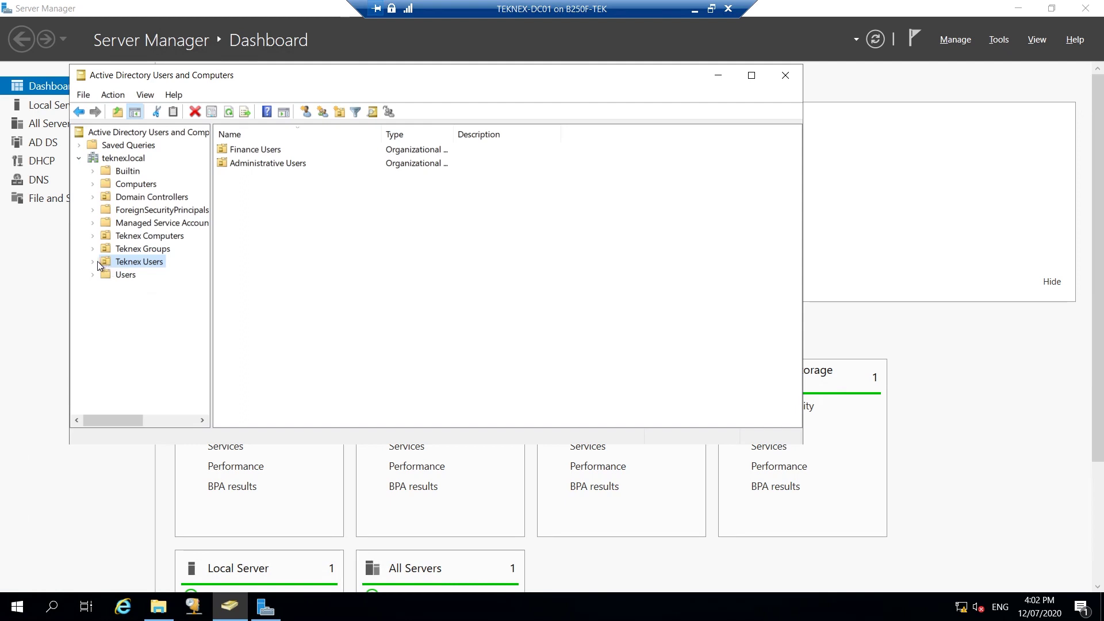
click(93, 262)
click(159, 279)
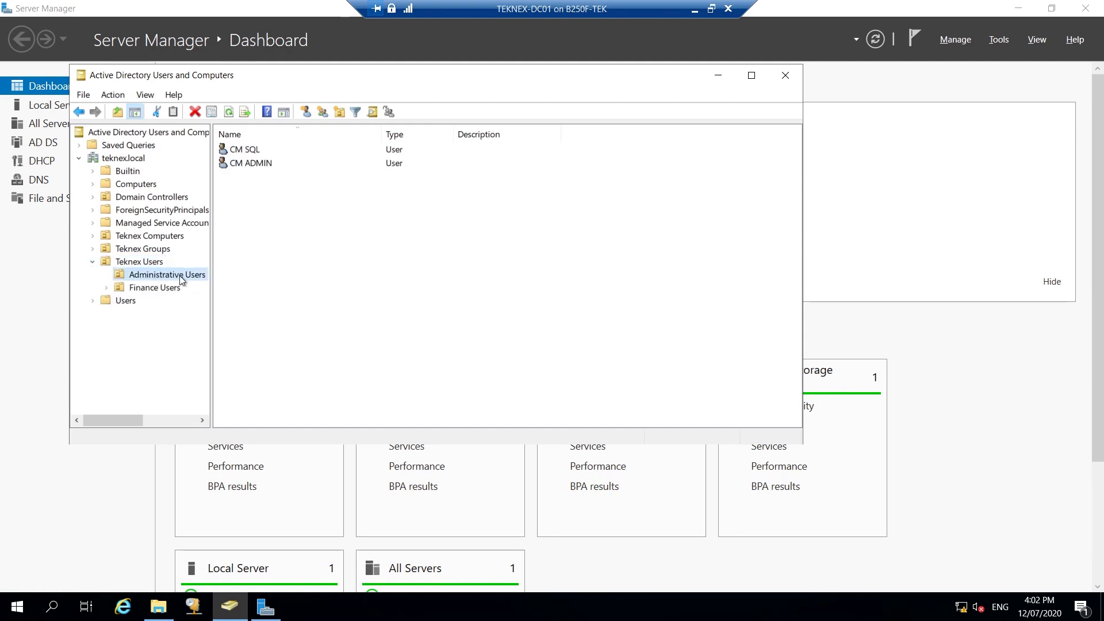
drag(211, 270, 303, 259)
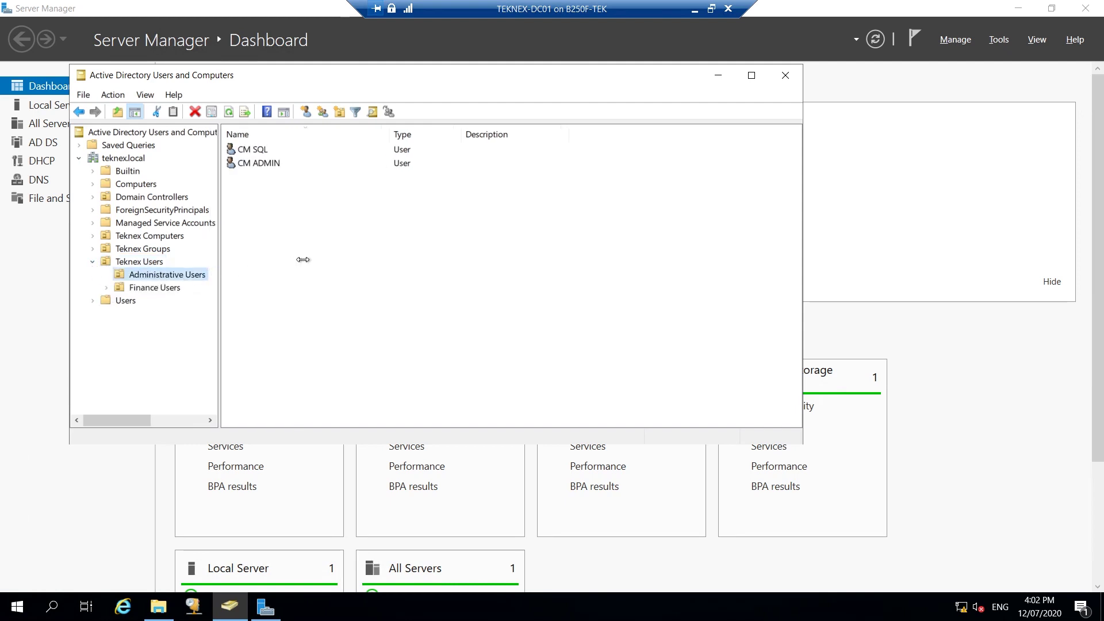
right_click(380, 243)
mouse_move(484, 305)
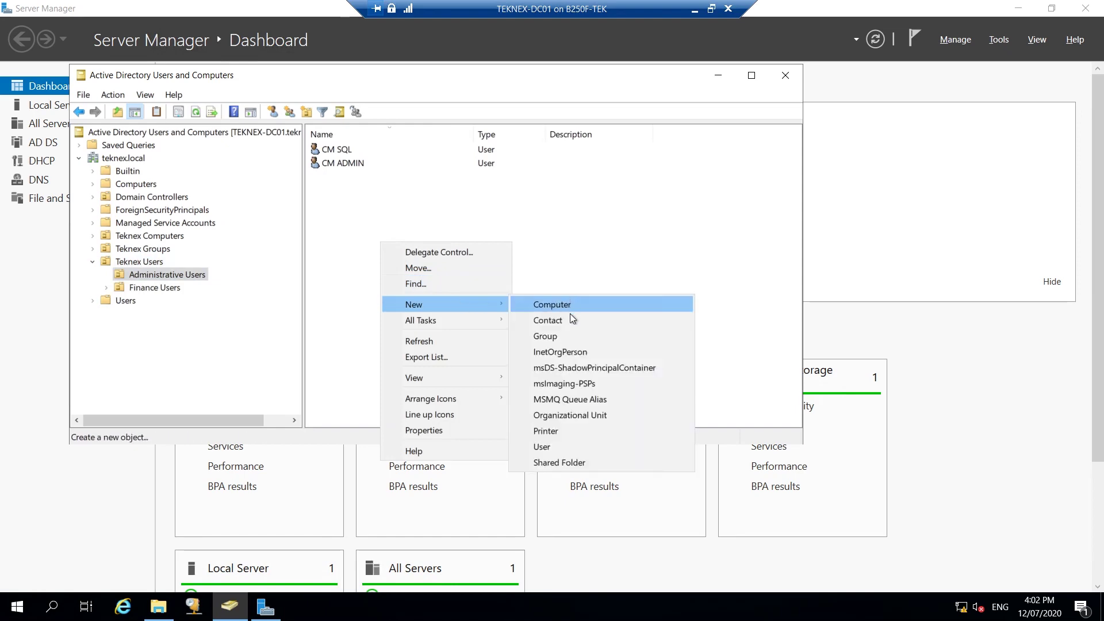
click(560, 448)
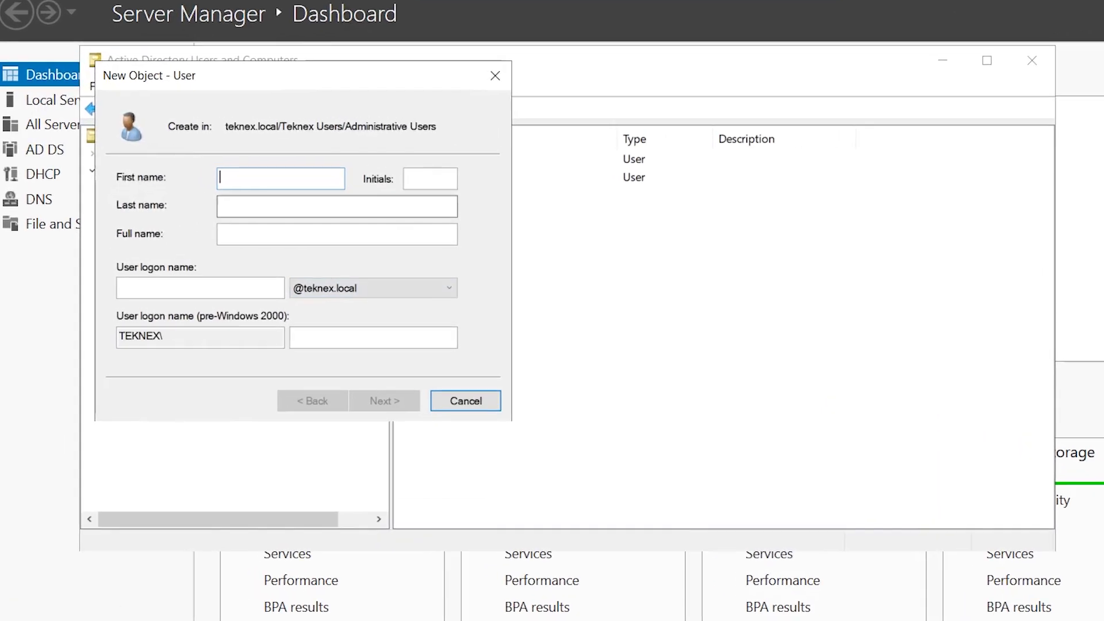
- Enter first name CM, last name ADDIS and logon name CM_ADDIS for the new user
text(CM)
key(Tab)
text(ADDIS)
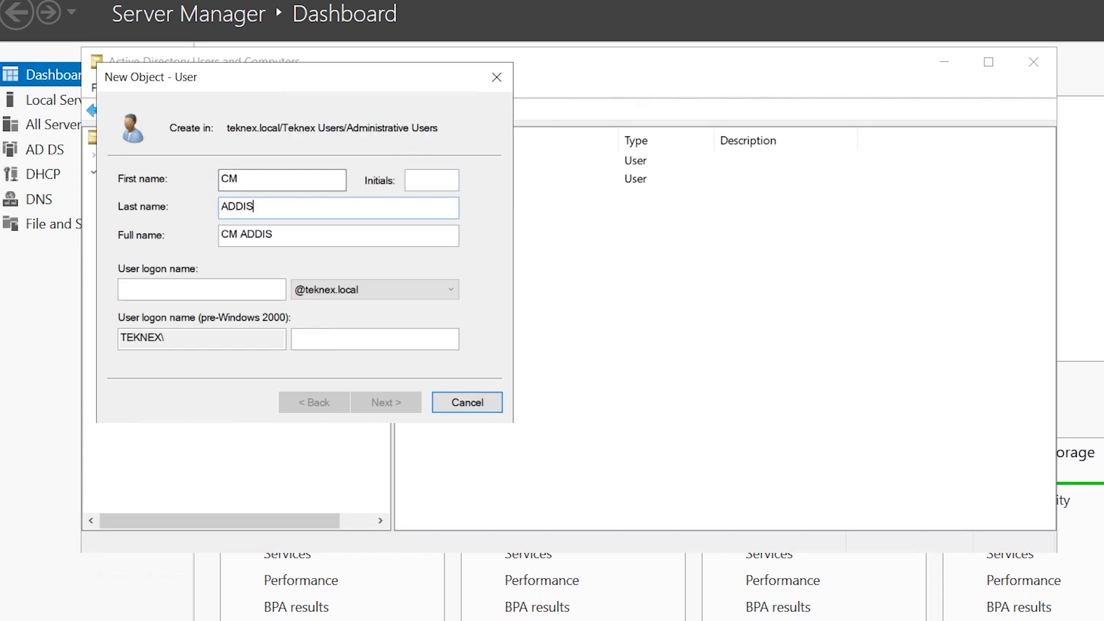
key(Tab)
key(Tab)
text(CM_ADDIS)
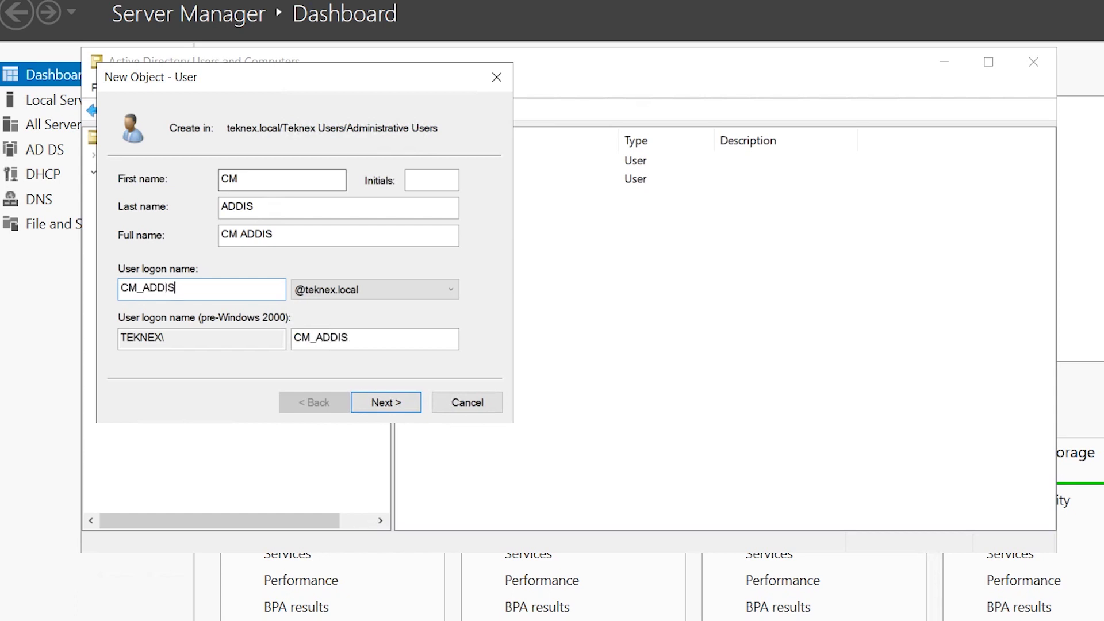
click(385, 402)
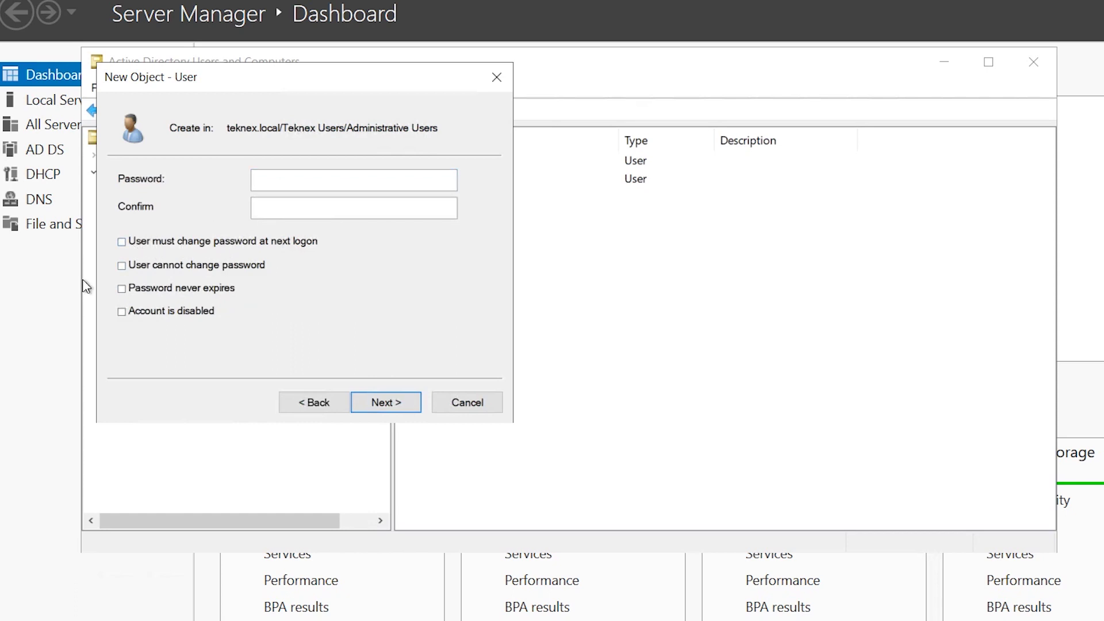
- Paste the account password, block the user from changing it, and finish creating the account
click(126, 267)
click(276, 183)
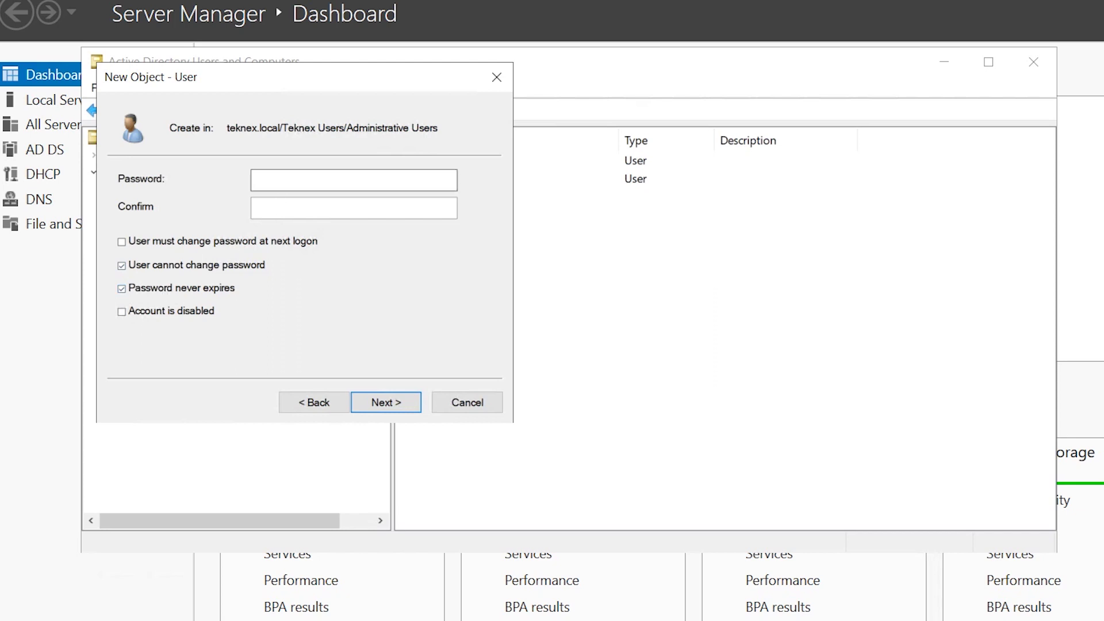
key(ctrl+v)
key(Tab)
key(ctrl+v)
click(403, 402)
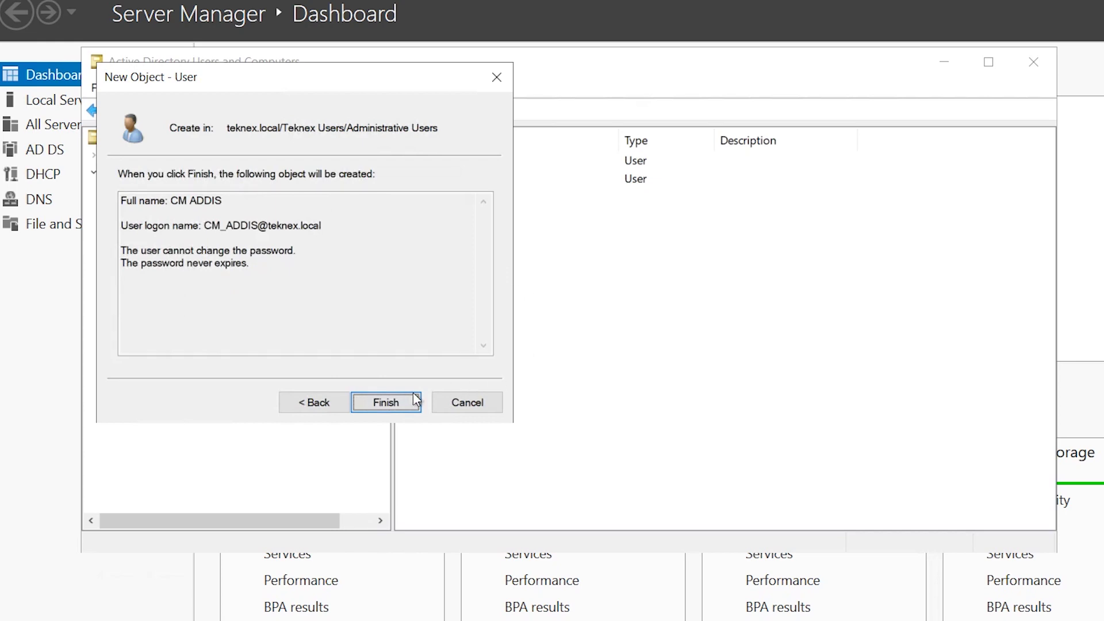
click(411, 402)
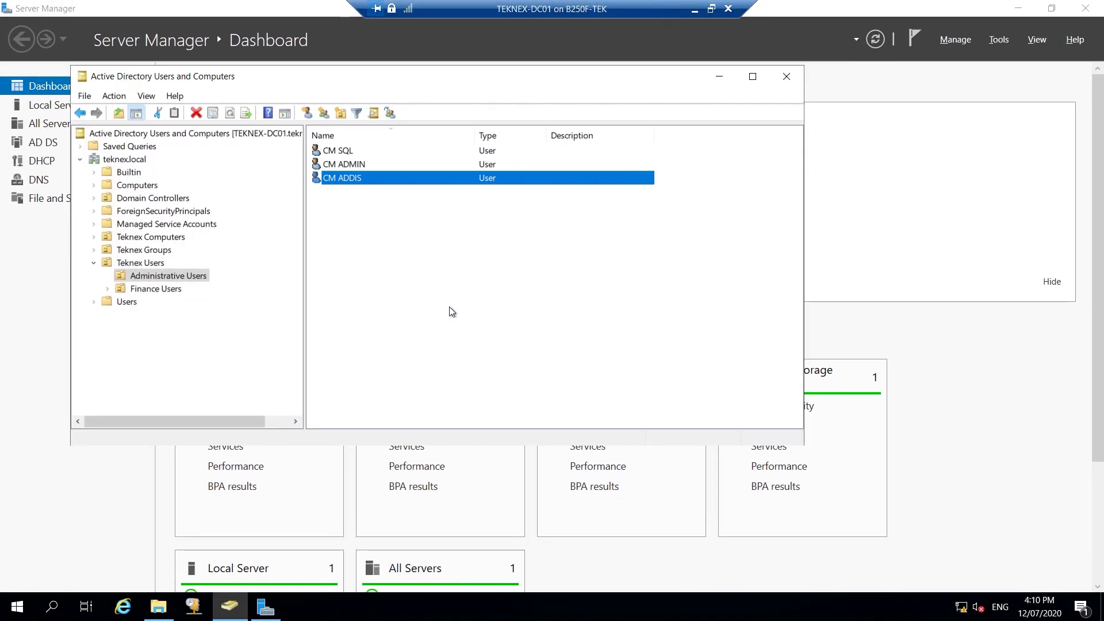
- Return to the CM01 Configuration Manager session and select Active Directory Group Discovery
click(696, 9)
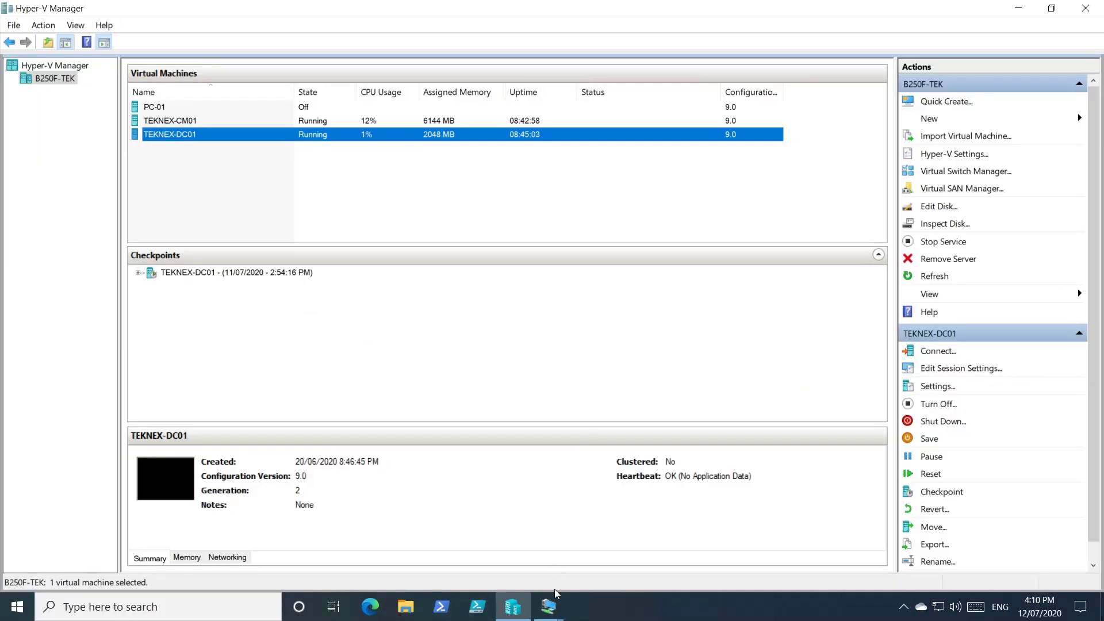
mouse_move(556, 607)
click(489, 524)
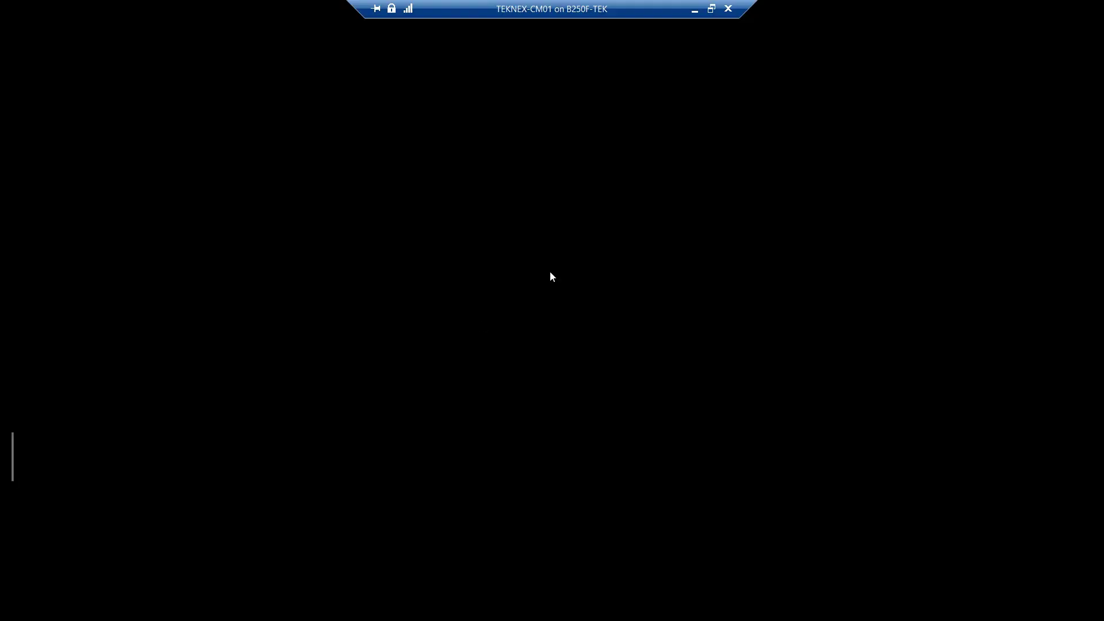
click(352, 209)
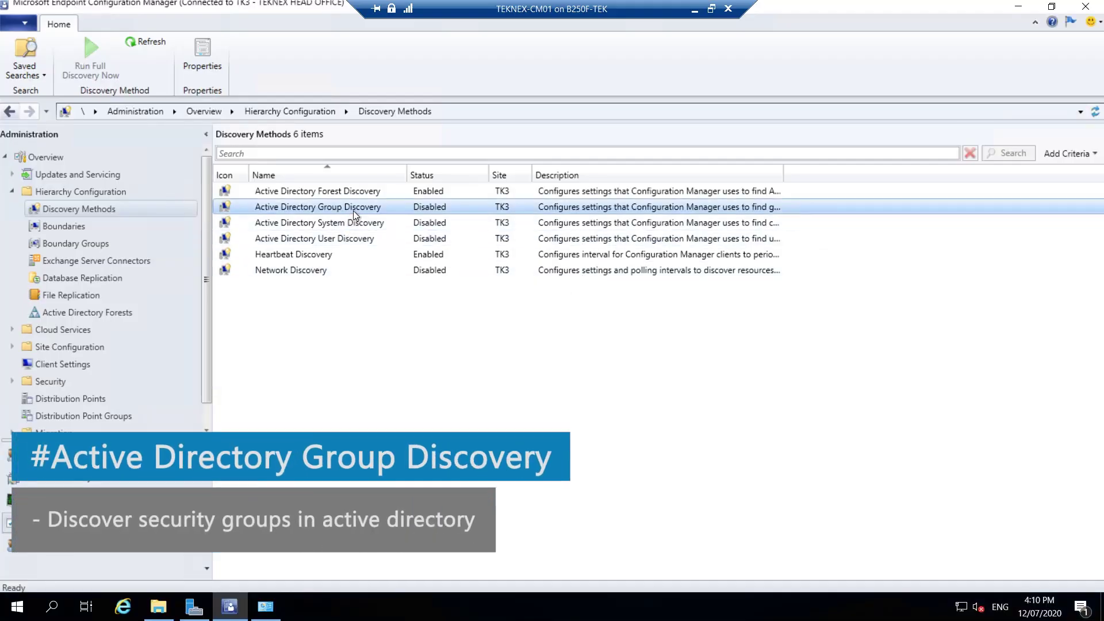
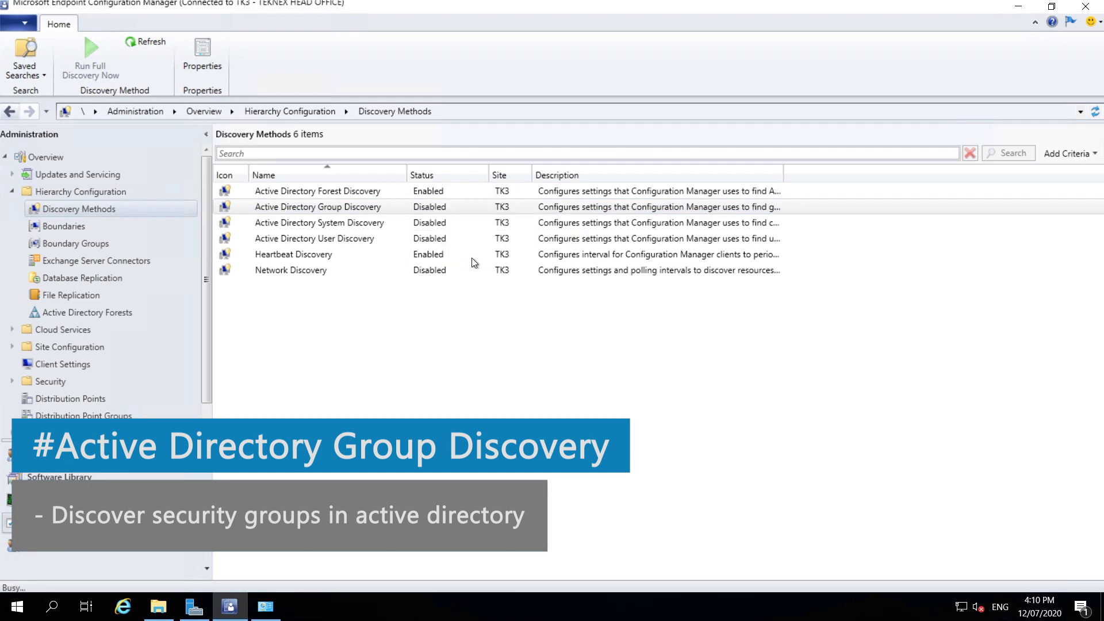
- Enable Active Directory Group Discovery and add a location scope named Teknex Groups
click(340, 191)
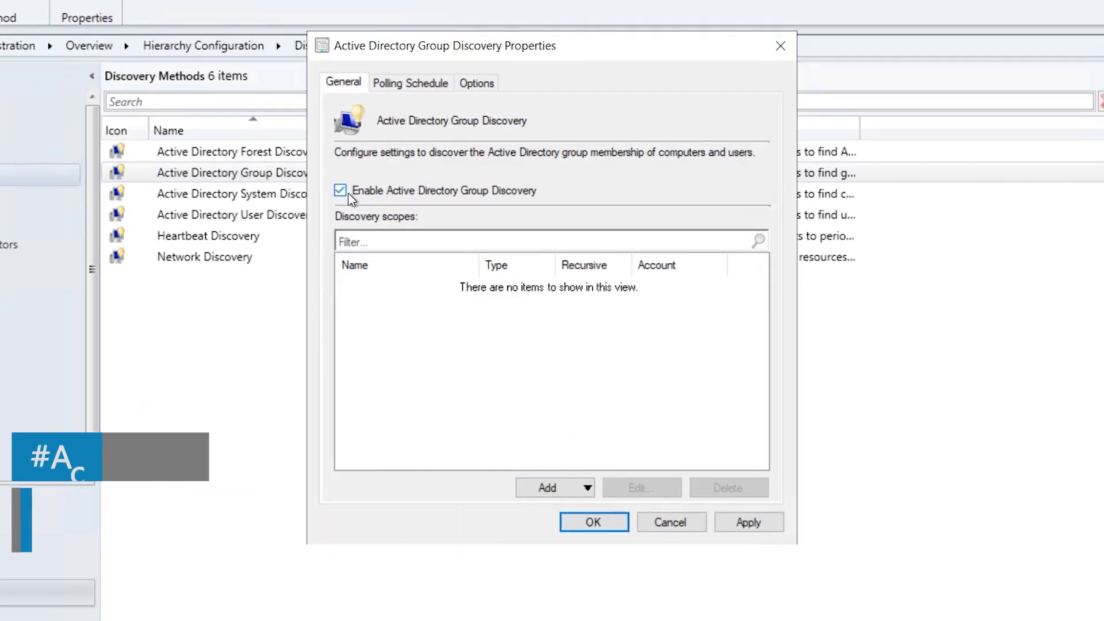
click(587, 488)
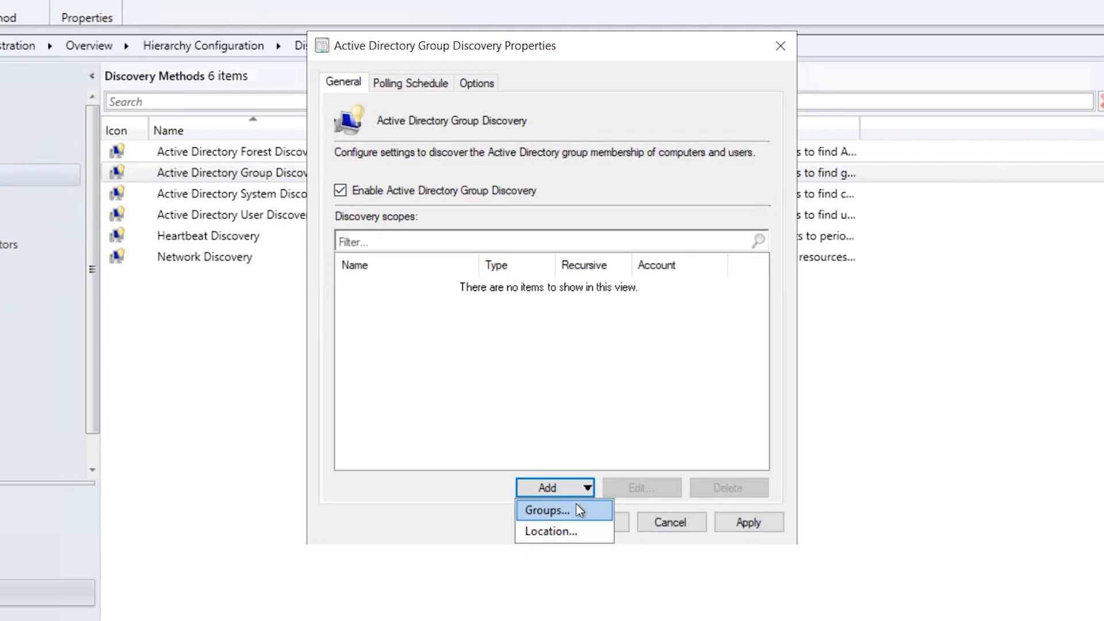
click(574, 531)
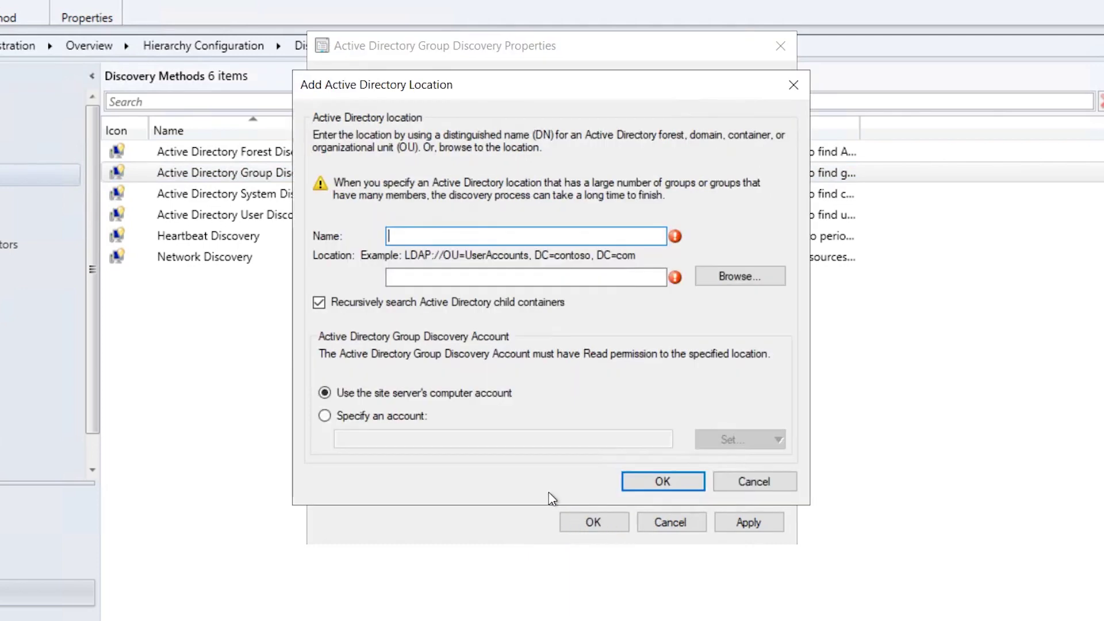
text(TEKN)
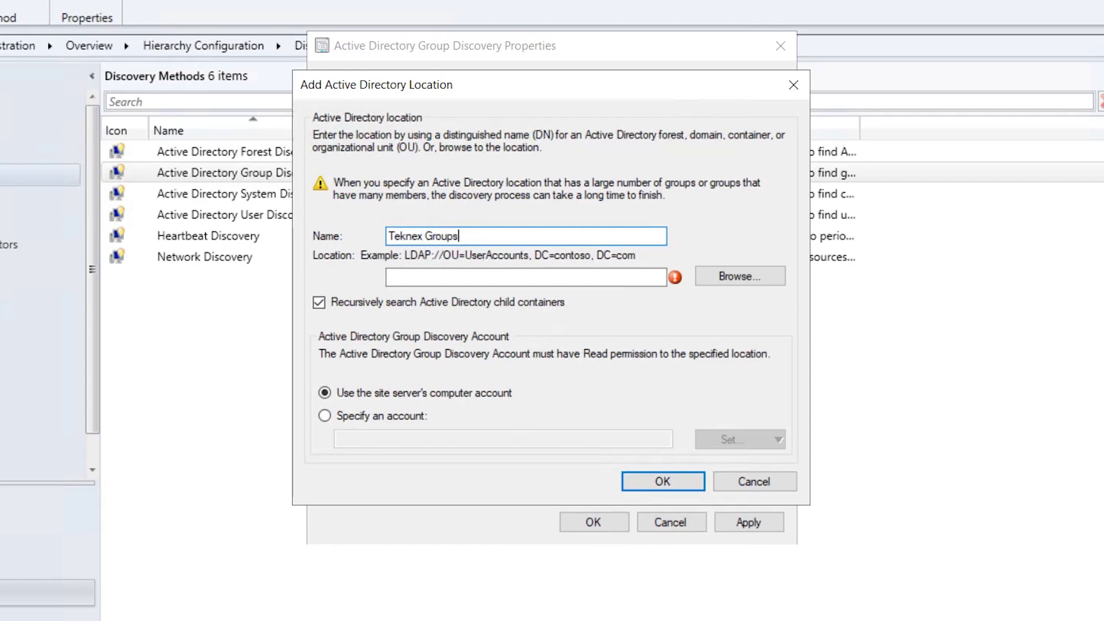
- Point the scope at LDAP://OU=Teknex Groups,DC=teknex,DC=local and confirm it
click(751, 284)
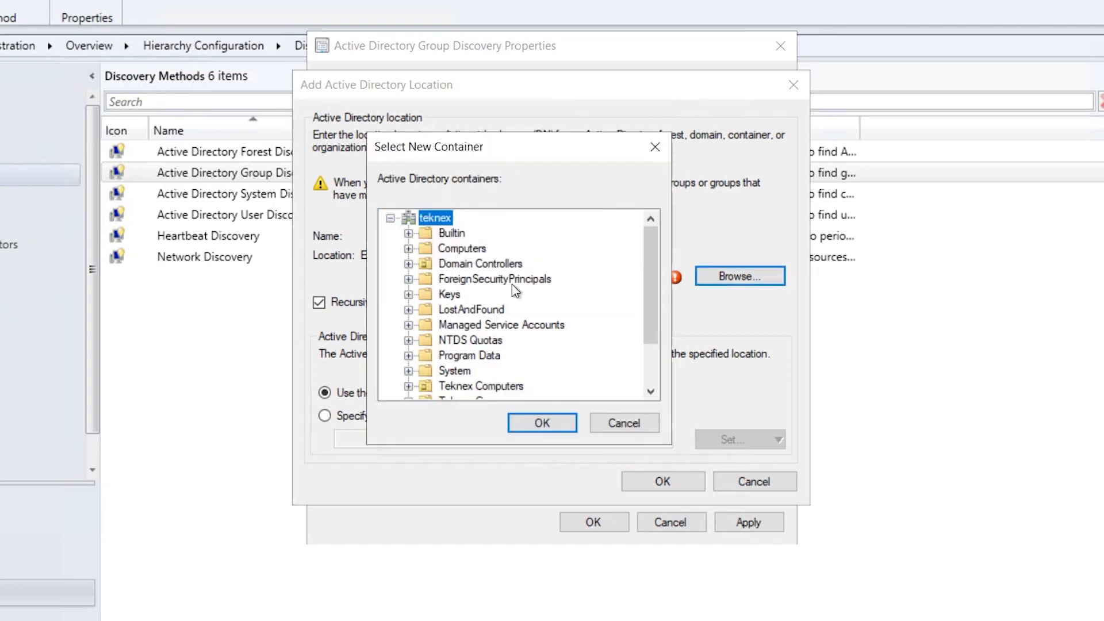
scroll(517, 322, down, 2)
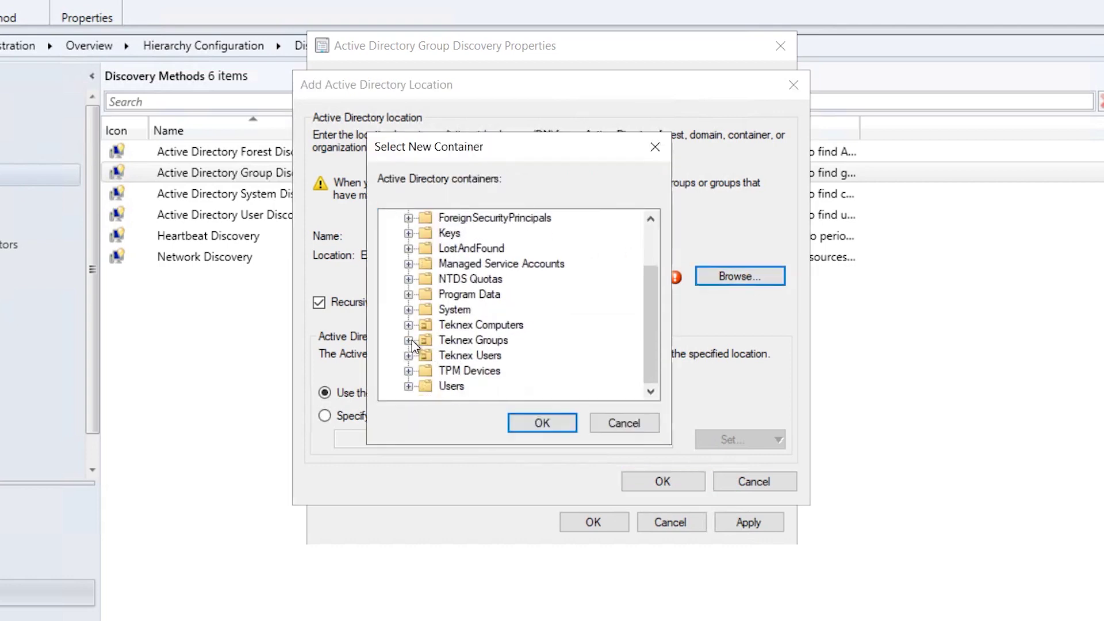
click(459, 343)
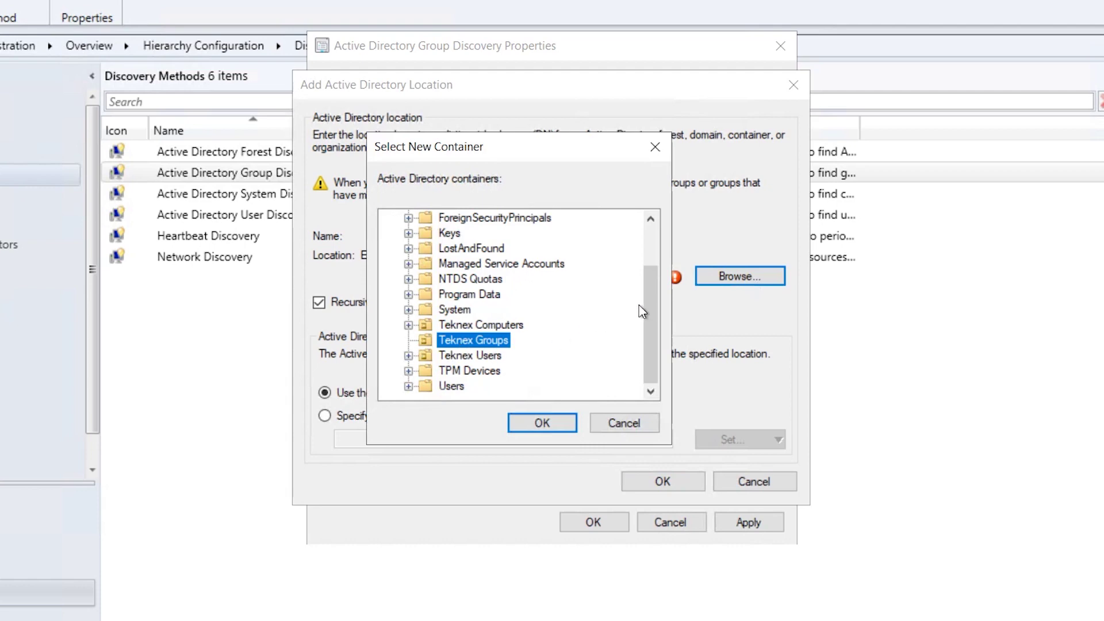
scroll(640, 305, up, 2)
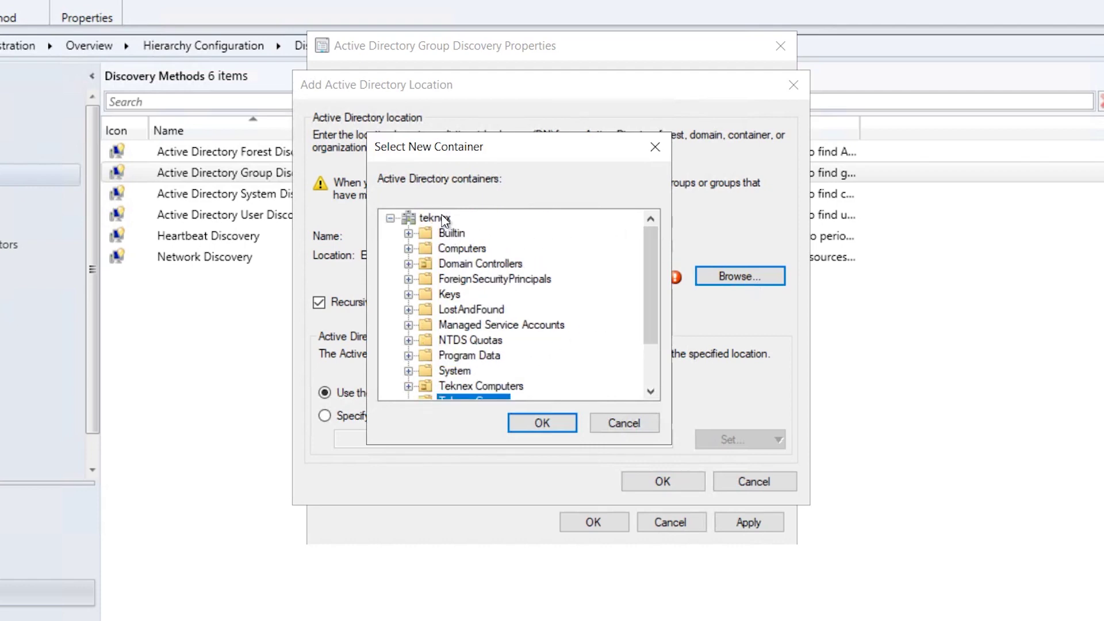
scroll(520, 355, down, 2)
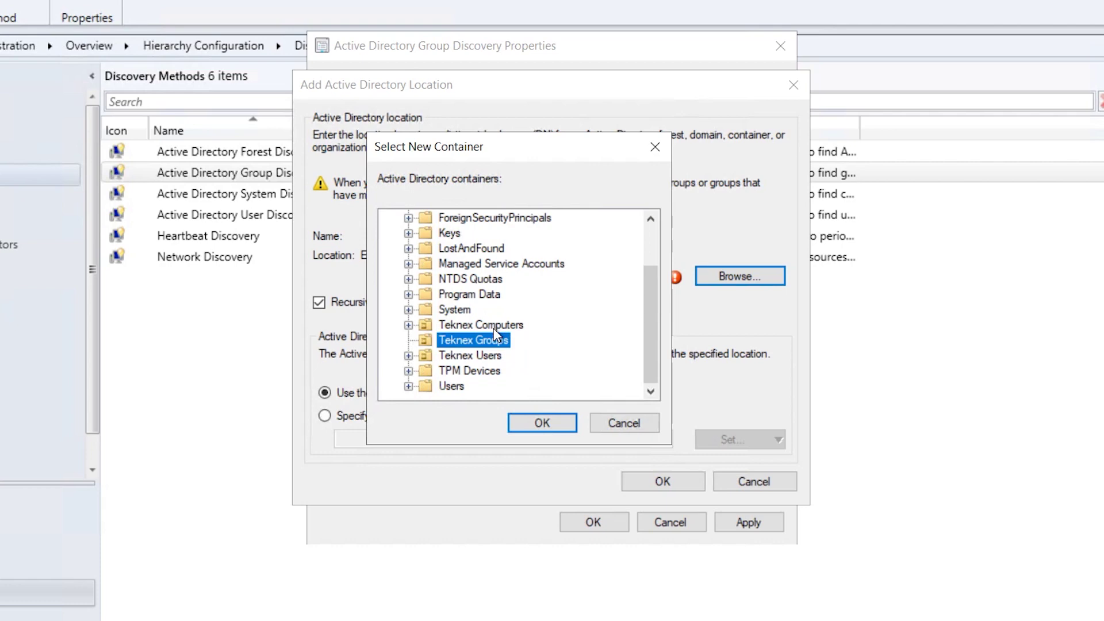
click(543, 423)
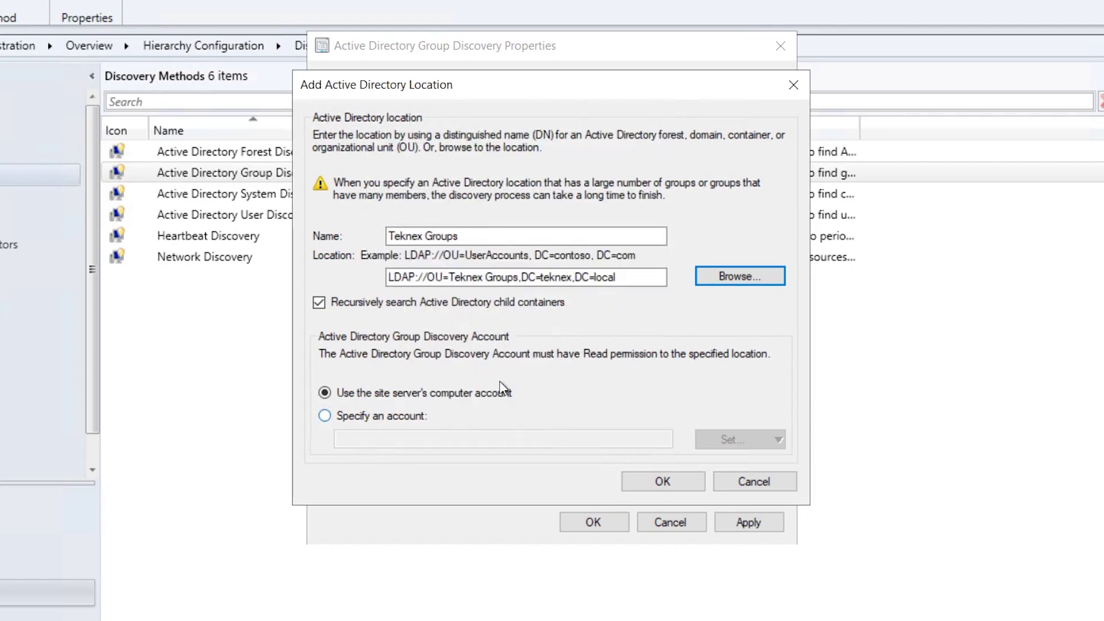
- Specify a new discovery account for the scope and resolve the domain discovery user
click(383, 420)
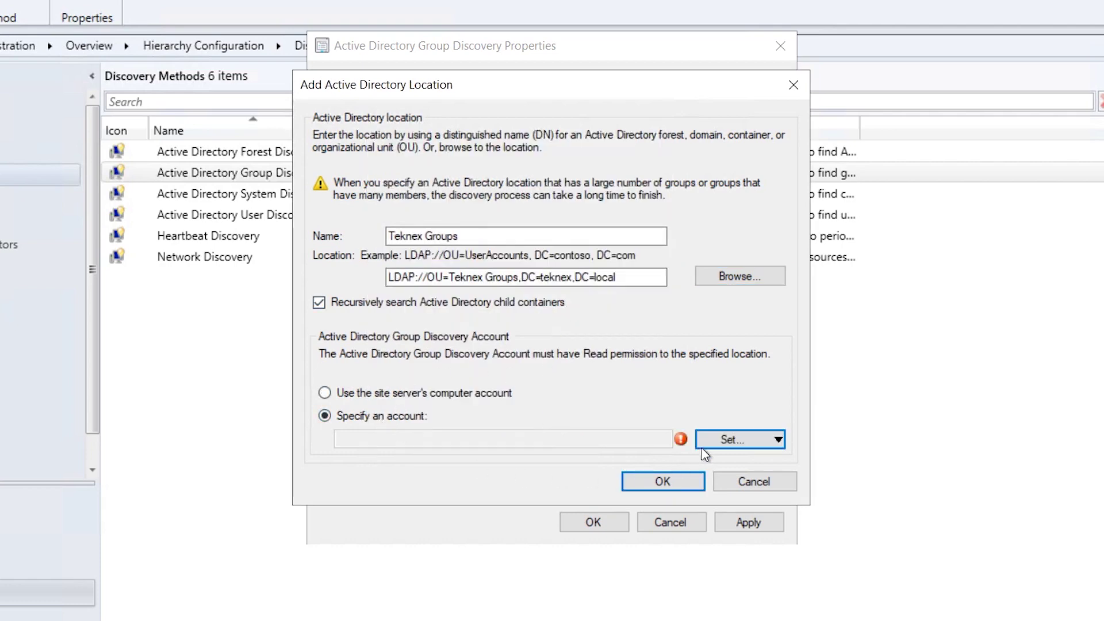
click(742, 441)
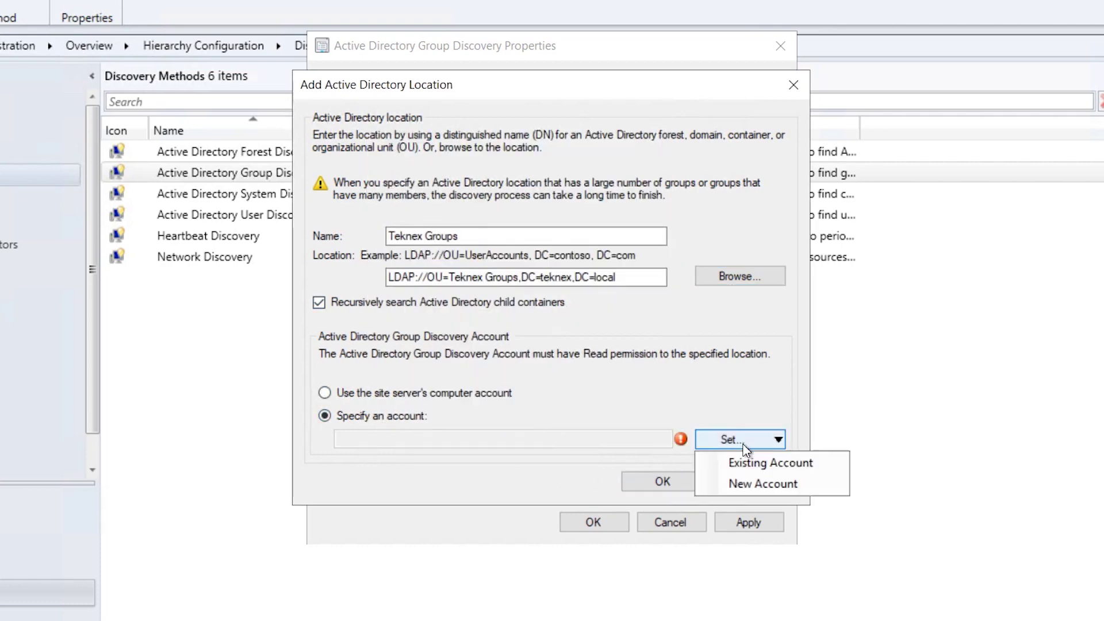
click(742, 485)
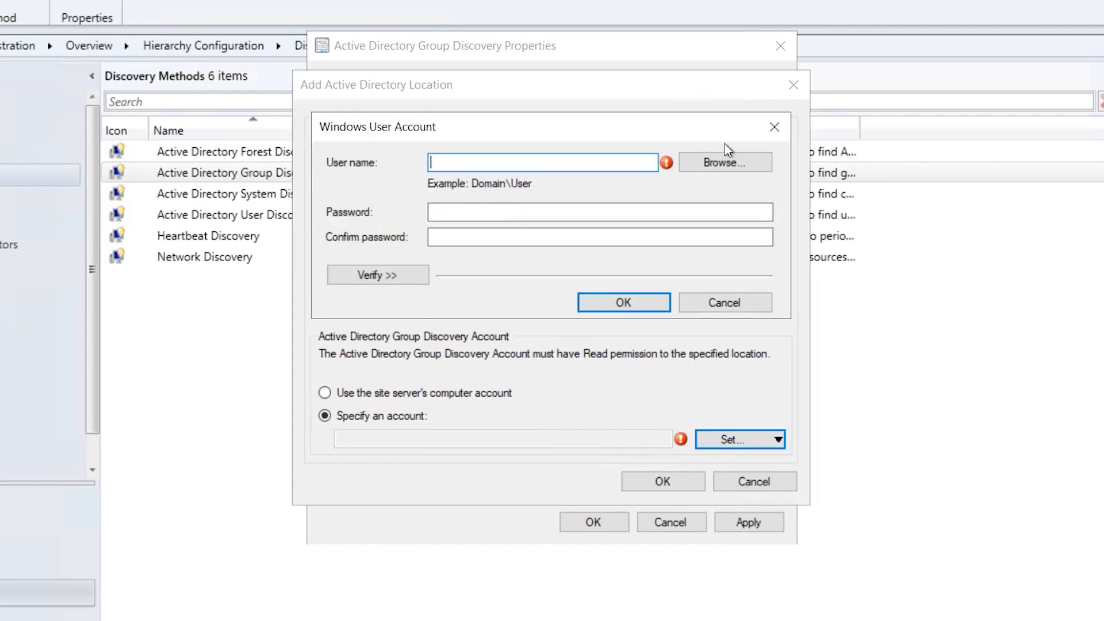
click(719, 168)
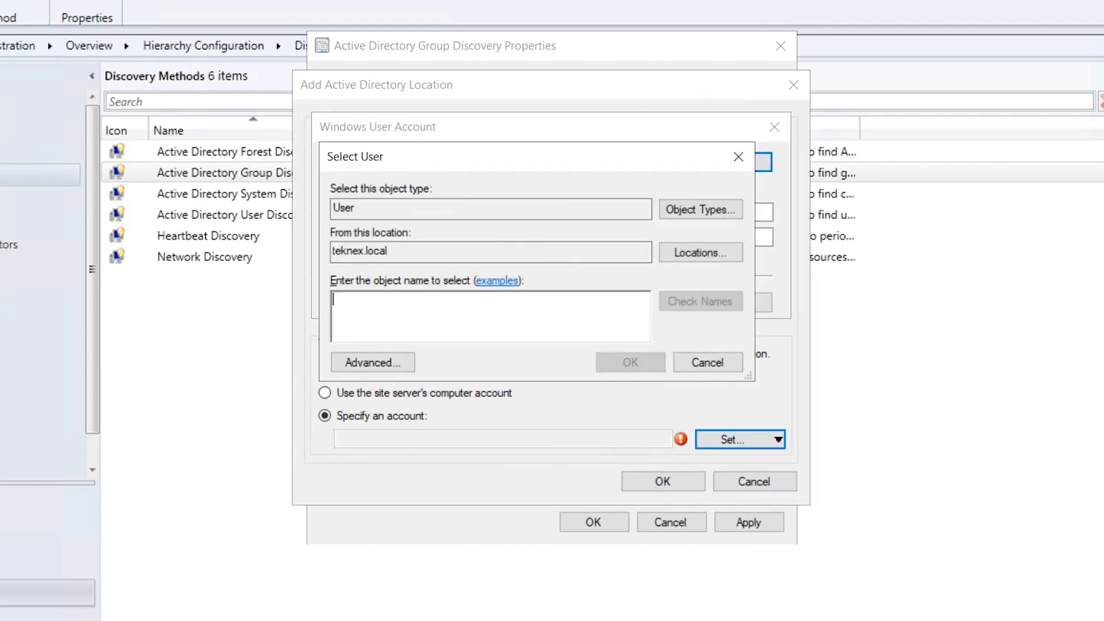
text(CM_add)
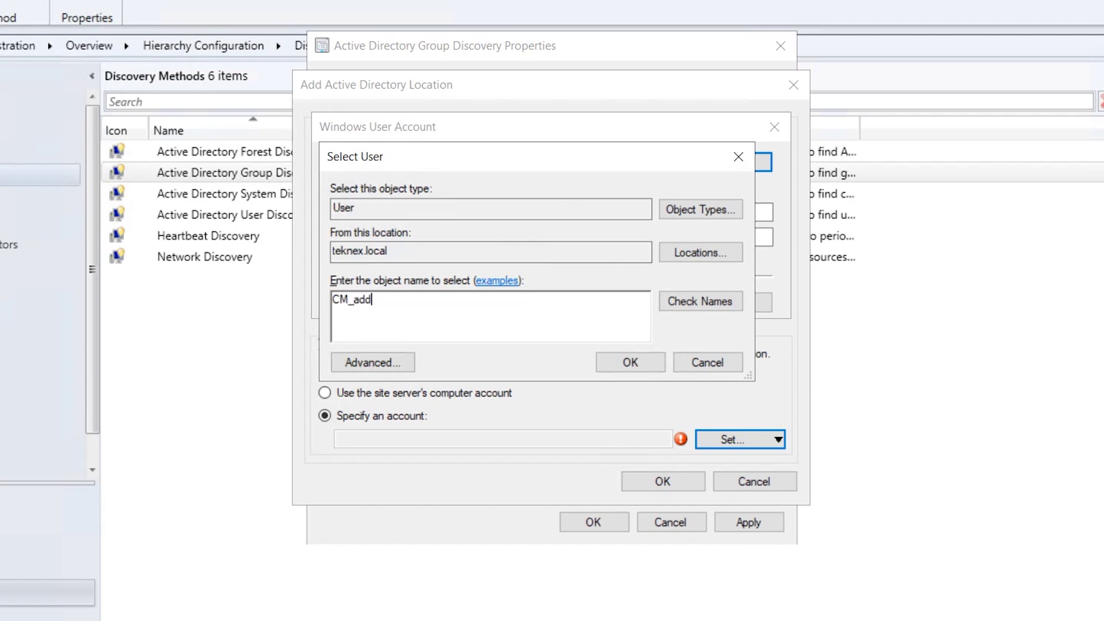
text(is)
click(679, 303)
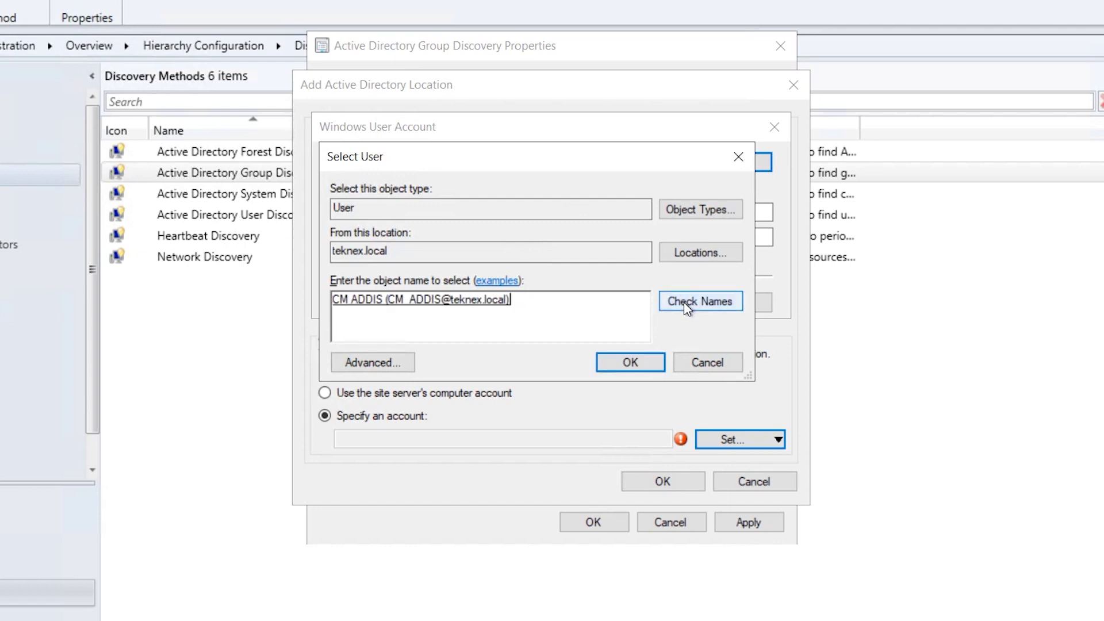
click(617, 363)
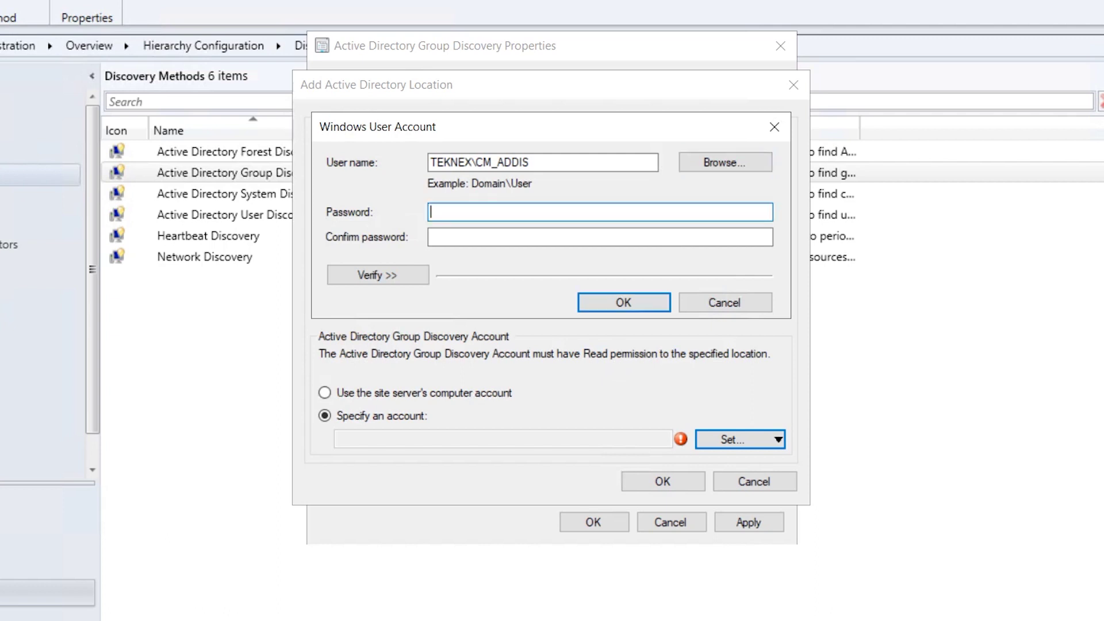
- Enter and confirm the account password, then verify its connection to Teknex Groups
key(Tab)
click(377, 275)
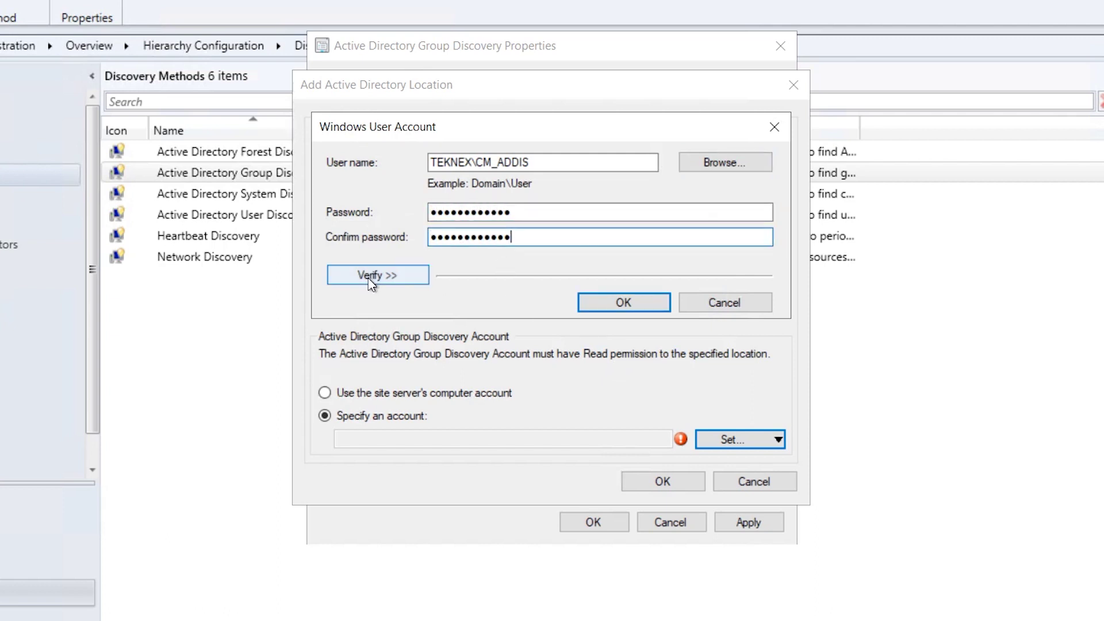
click(510, 409)
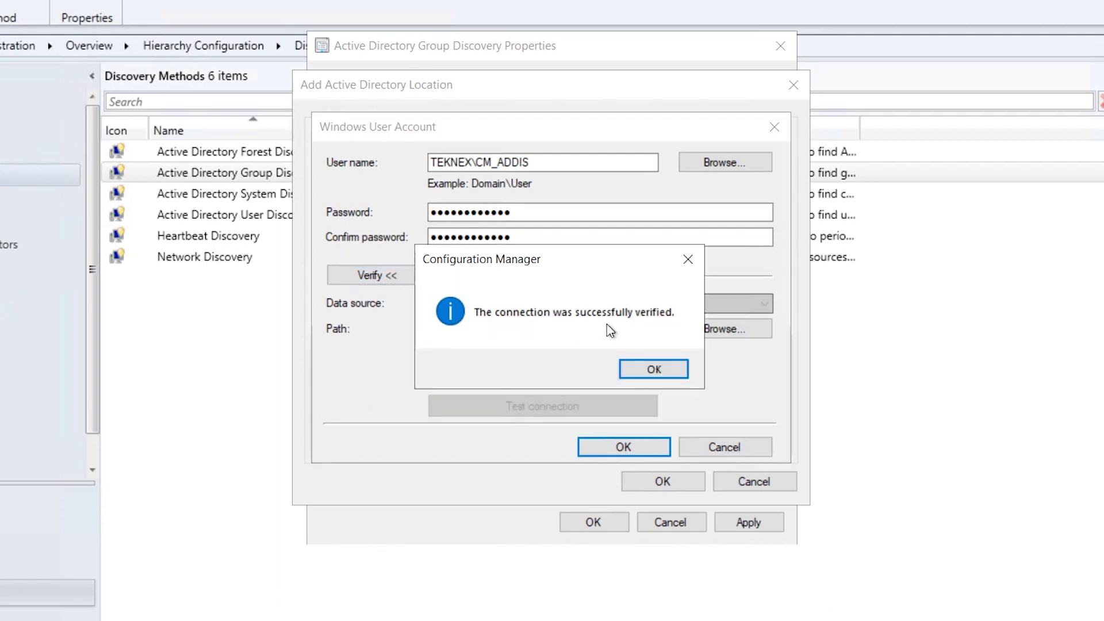
click(669, 366)
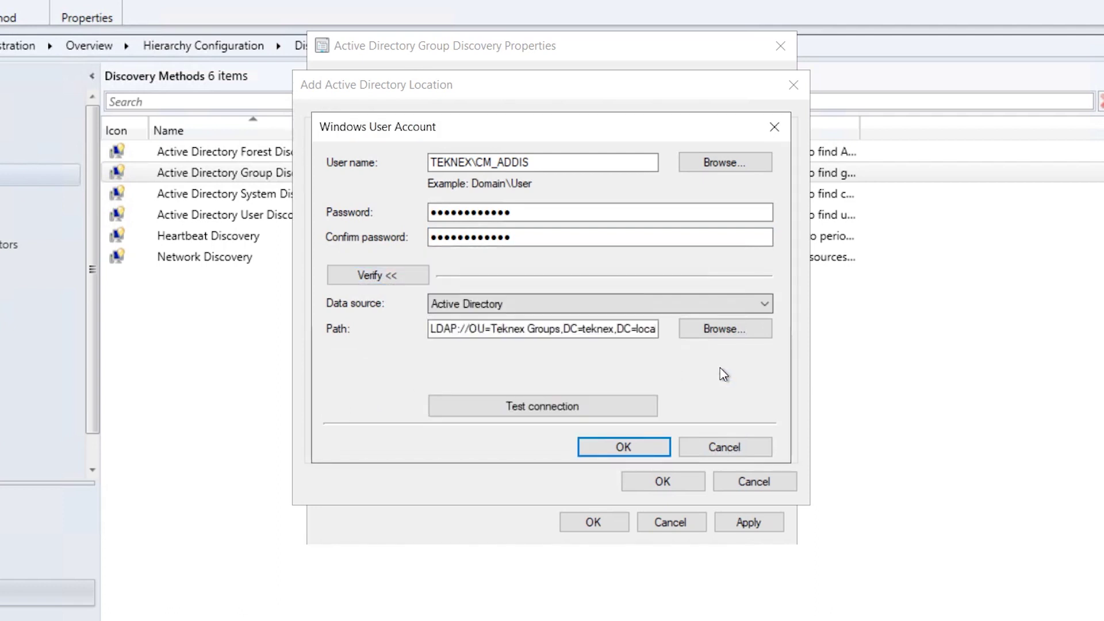
- Save the account and Teknex Groups scope, and apply the Group Discovery settings
click(625, 450)
click(665, 486)
click(754, 524)
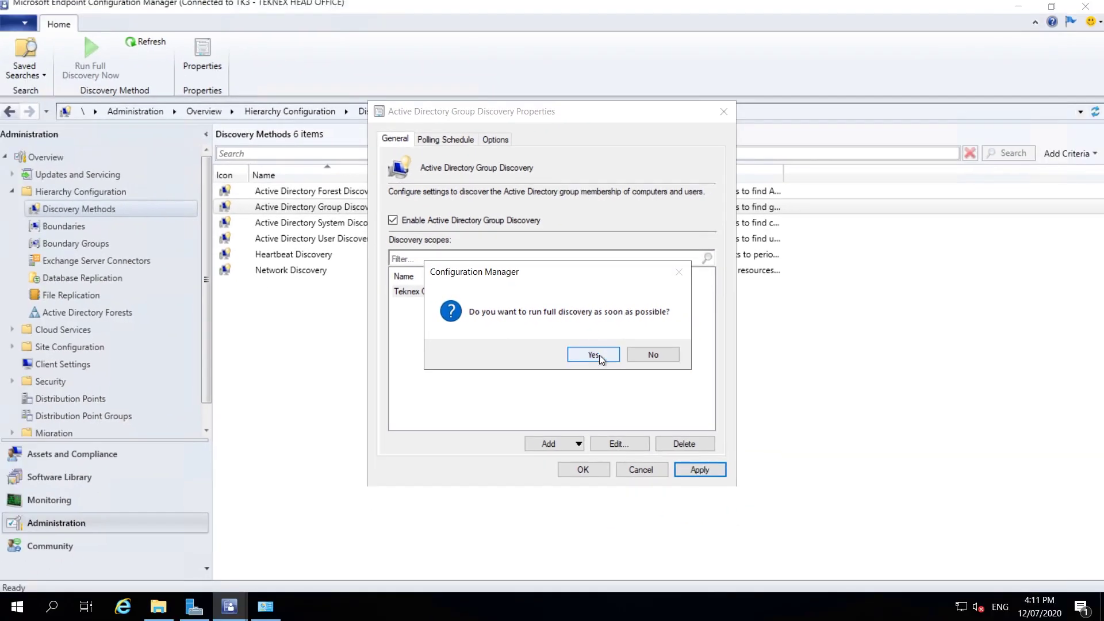
- Run full group discovery, confirm CM SQL Server Admins appears under Users, and return to Discovery Methods
click(615, 369)
click(583, 470)
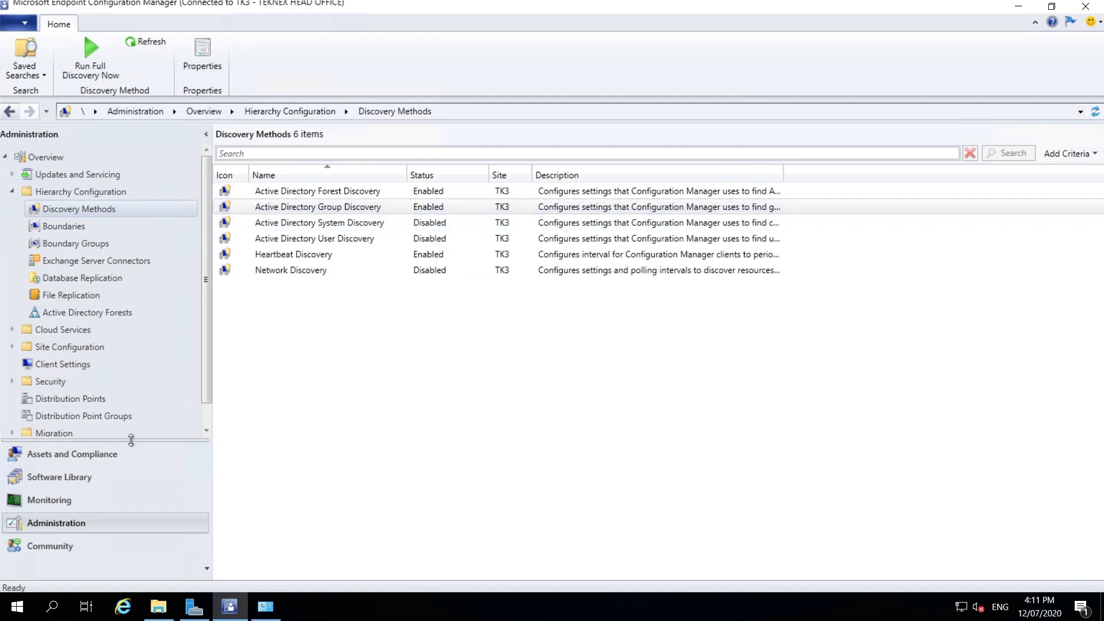
click(107, 452)
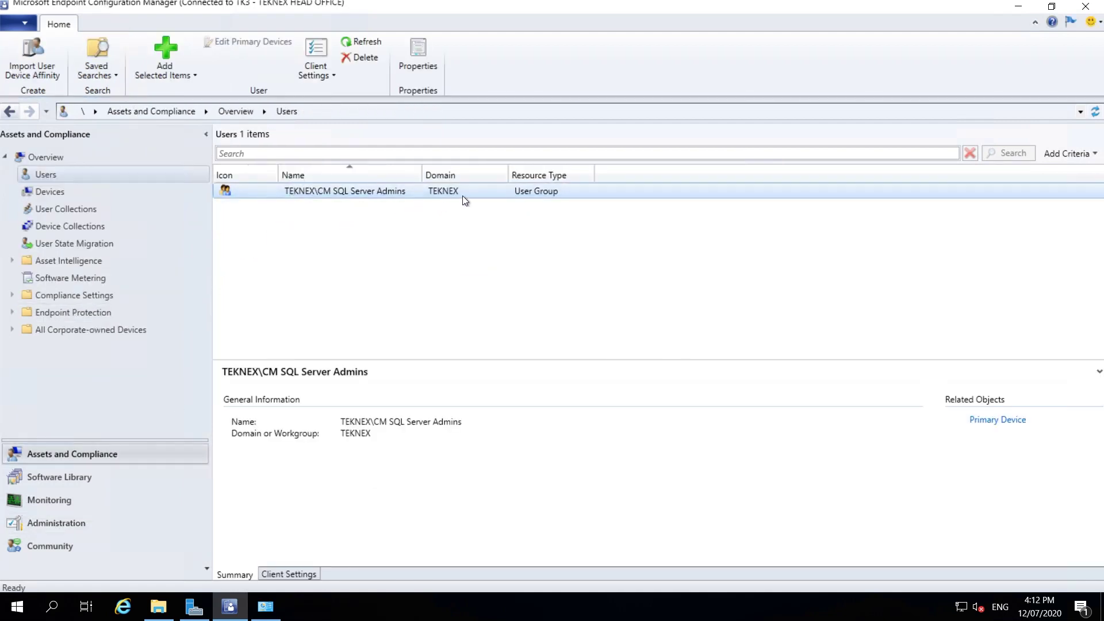
drag(422, 172, 467, 173)
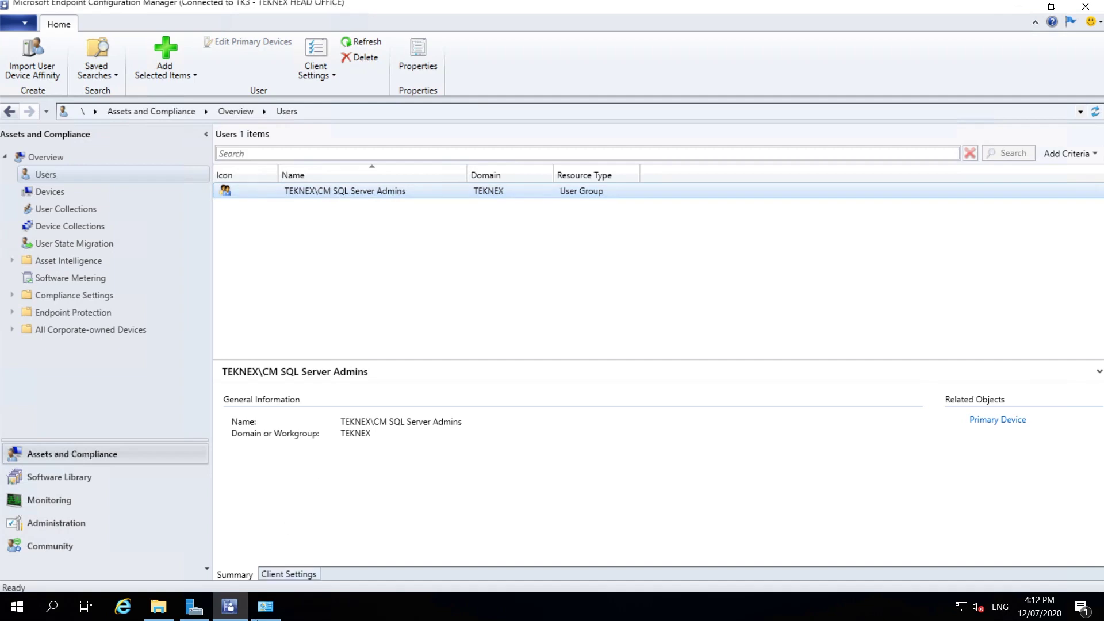
click(91, 521)
click(353, 224)
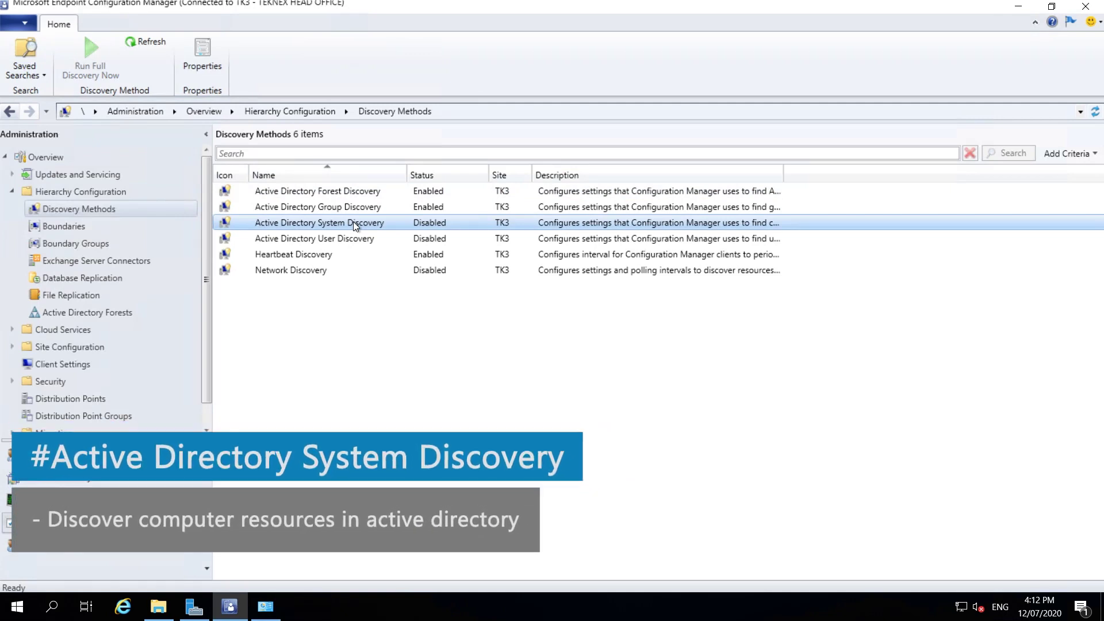
- Enable AD System Discovery with the teknex.local domain root container, including group objects
right_click(355, 229)
click(385, 279)
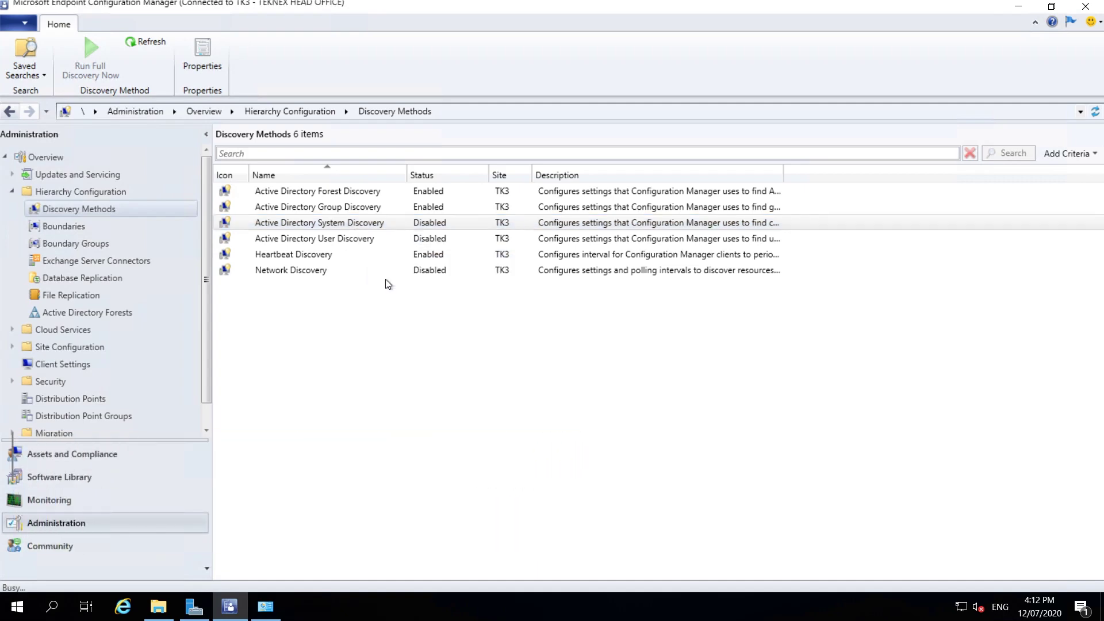
click(405, 220)
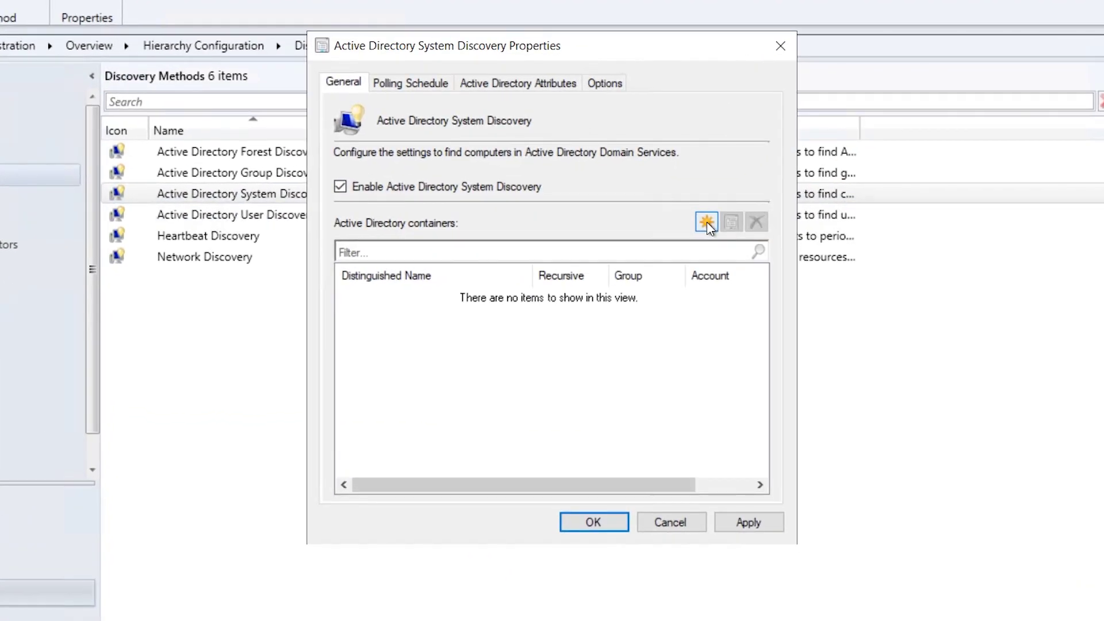
click(707, 222)
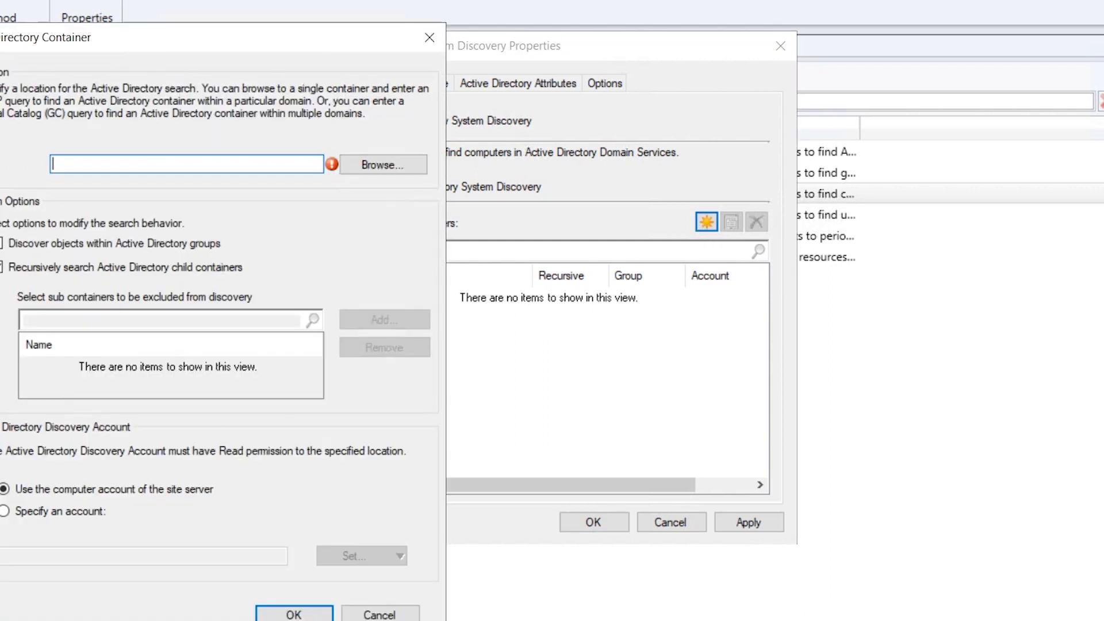
click(371, 165)
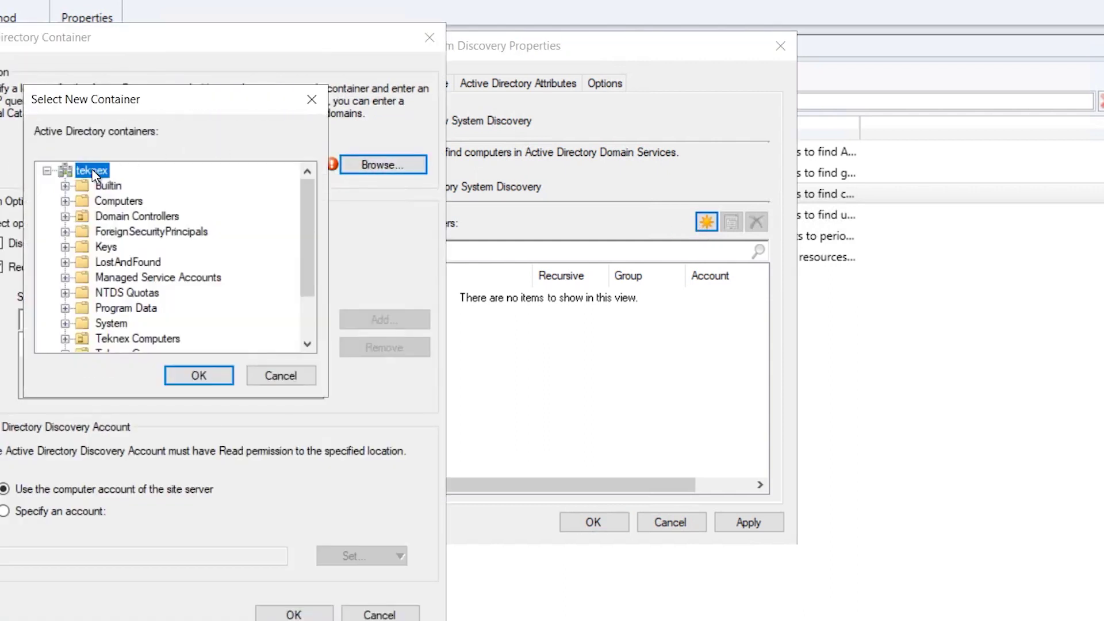
click(202, 375)
drag(188, 47, 442, 7)
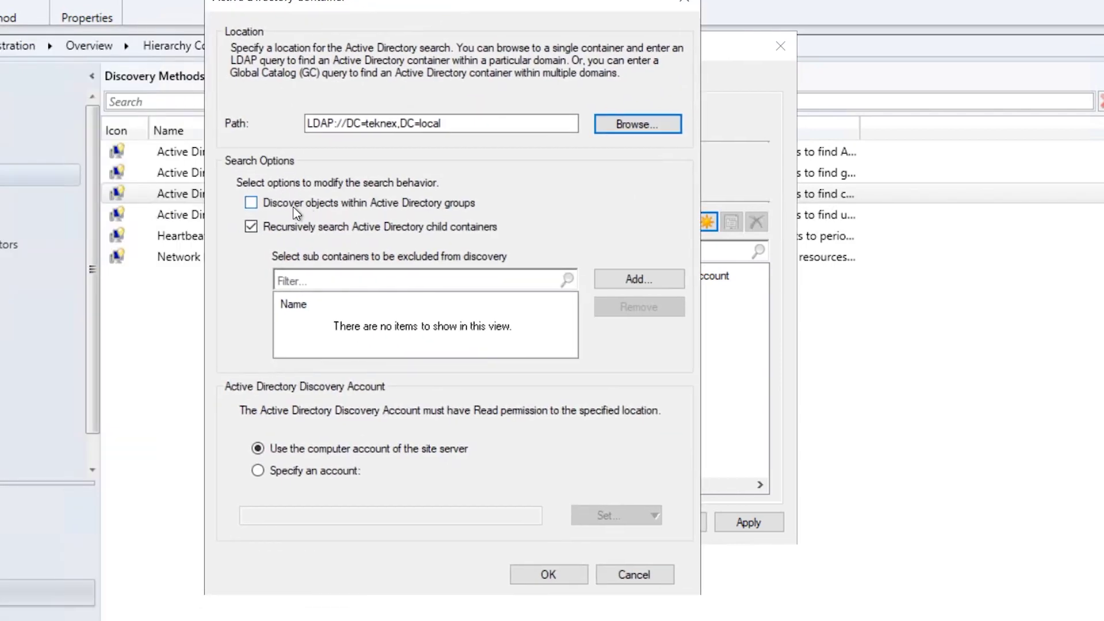
click(251, 205)
click(251, 204)
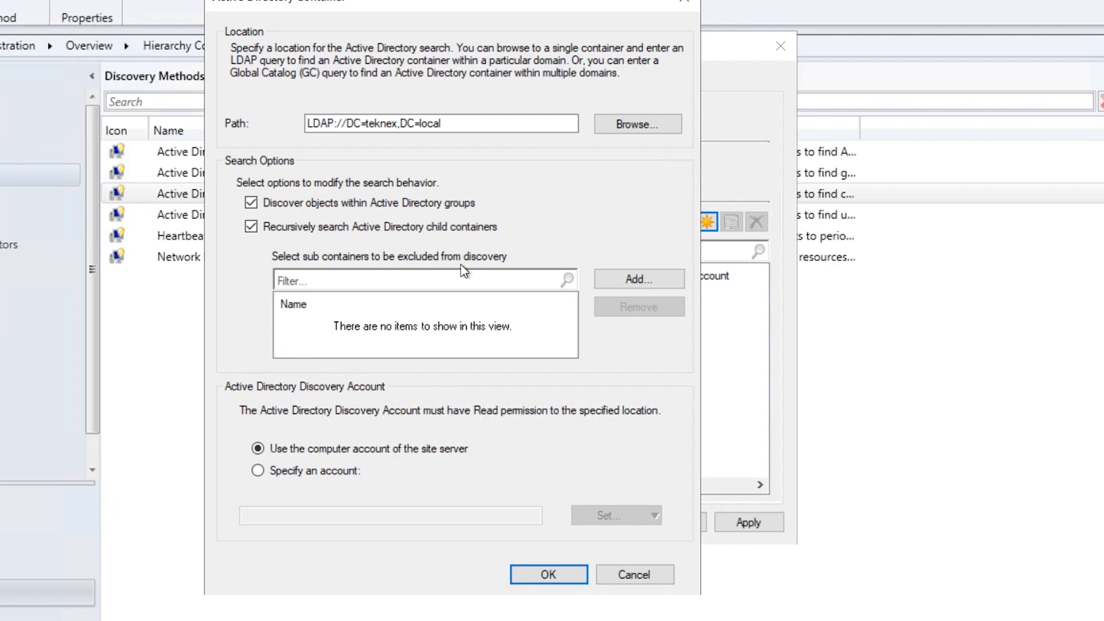
- Leave exclusions empty and run the container search under the existing discovery agent account
click(621, 282)
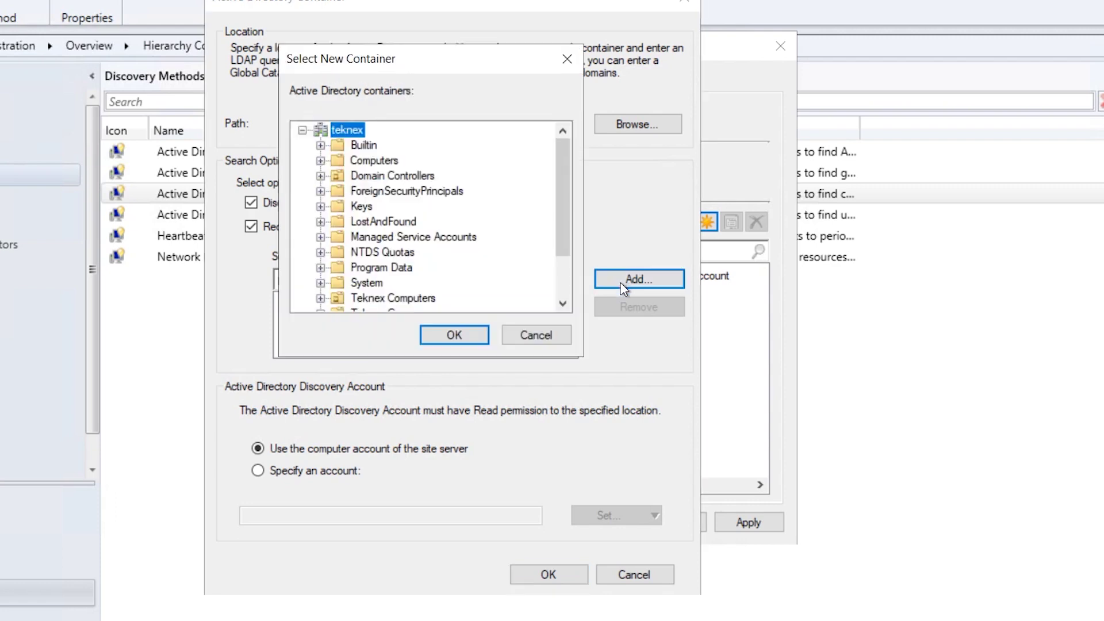
click(563, 56)
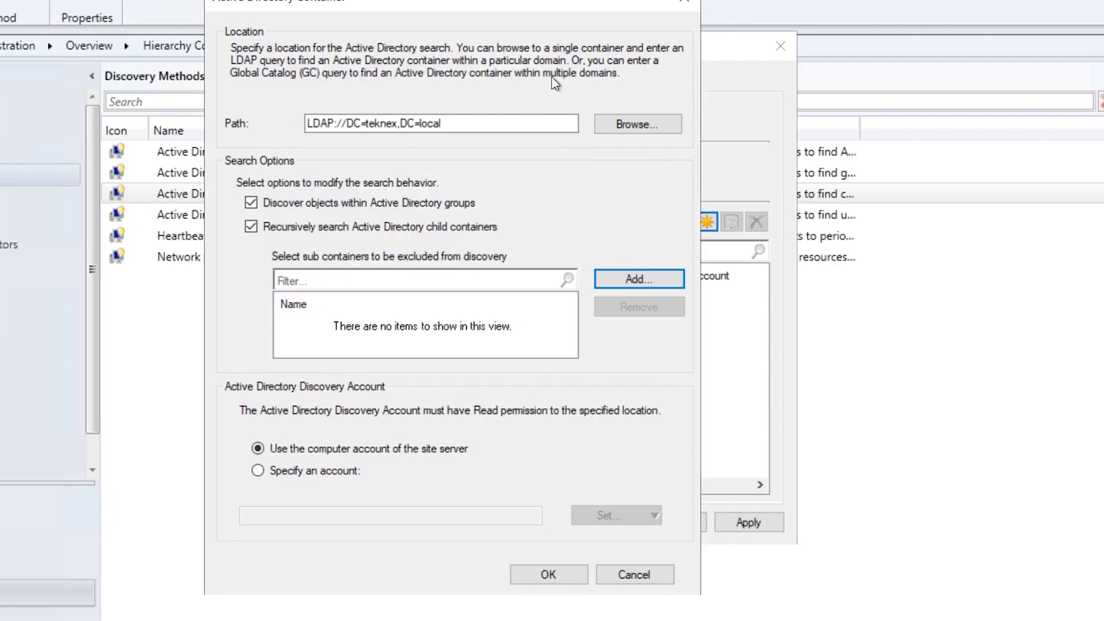
click(293, 477)
click(616, 516)
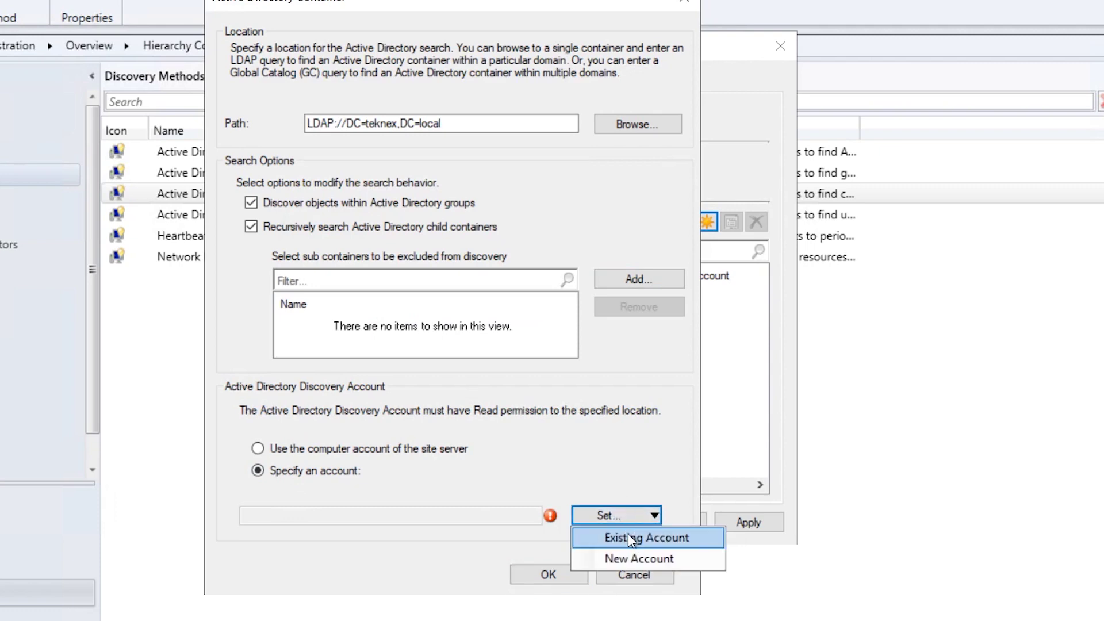
click(628, 539)
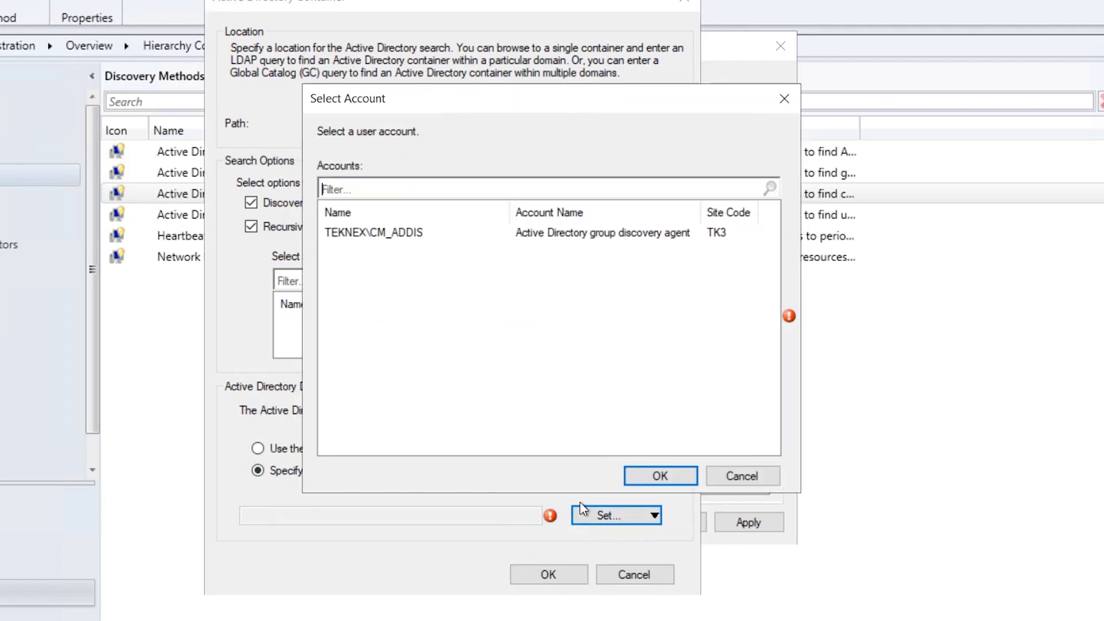
click(390, 240)
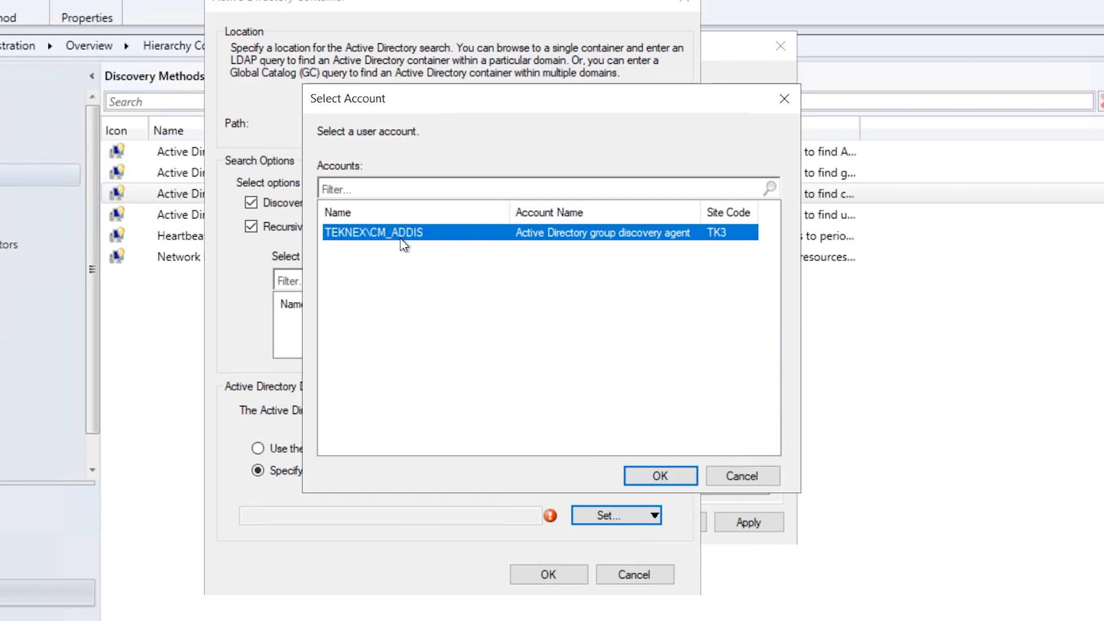
click(687, 478)
- Save the container, apply System Discovery settings, and agree to run full discovery soon
click(574, 572)
click(720, 522)
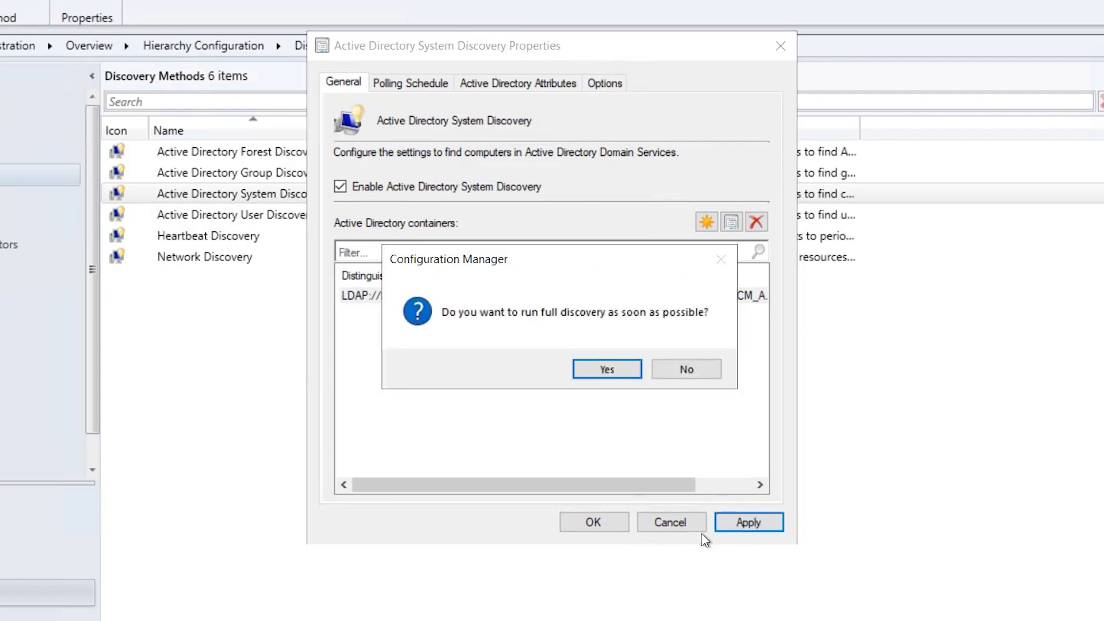
click(616, 369)
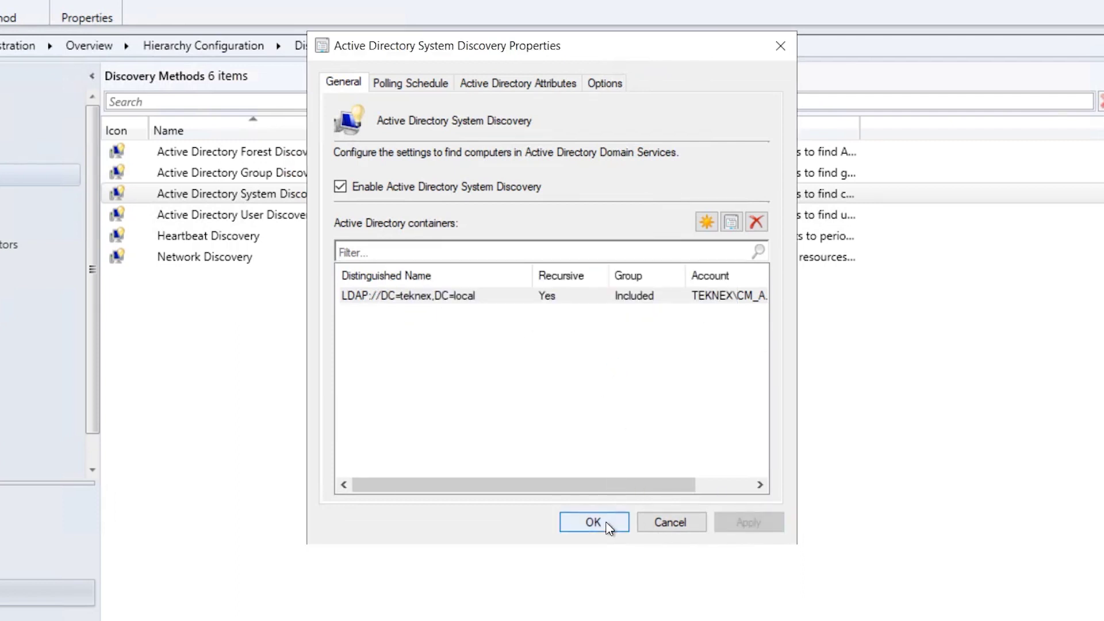
click(609, 524)
click(322, 217)
- Enable AD User Discovery on LDAP://DC=teknex,DC=local, including objects within groups
right_click(351, 218)
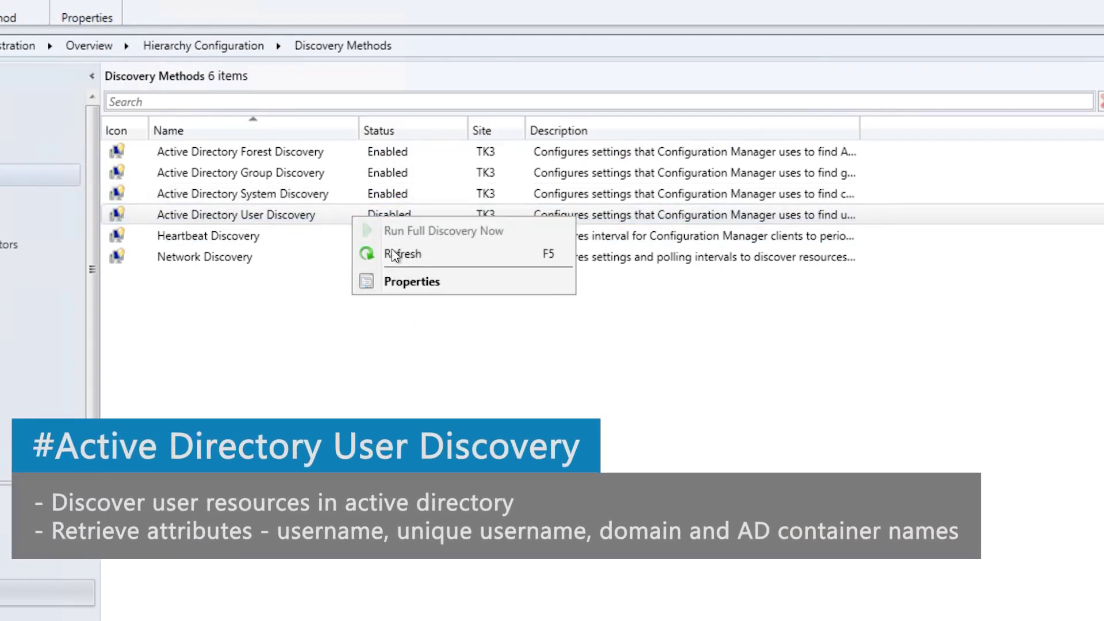
click(436, 282)
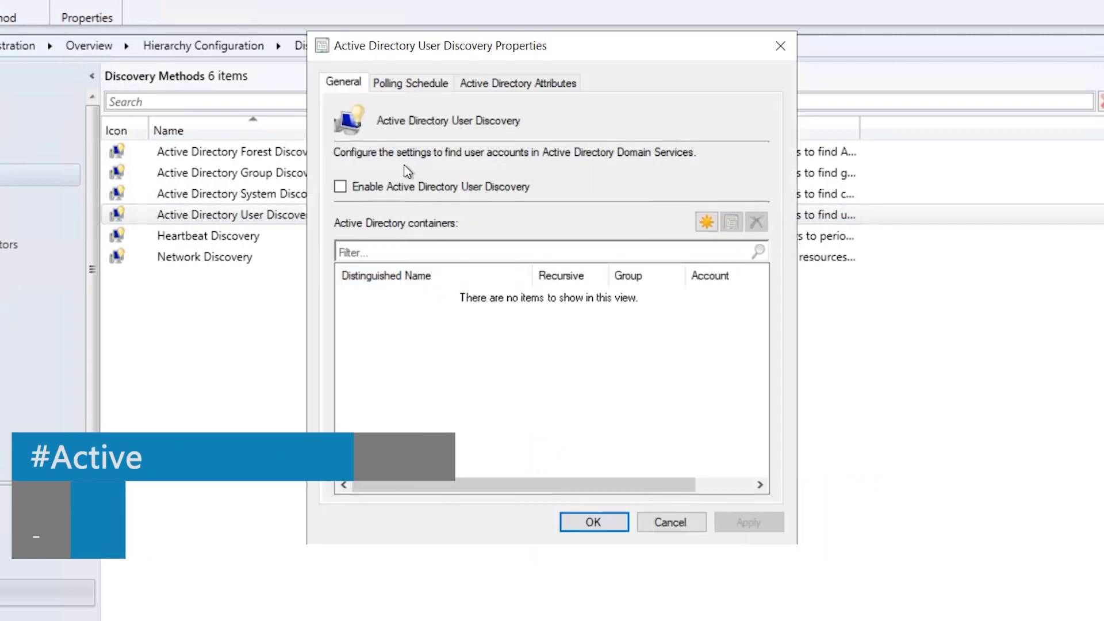
click(367, 187)
click(707, 225)
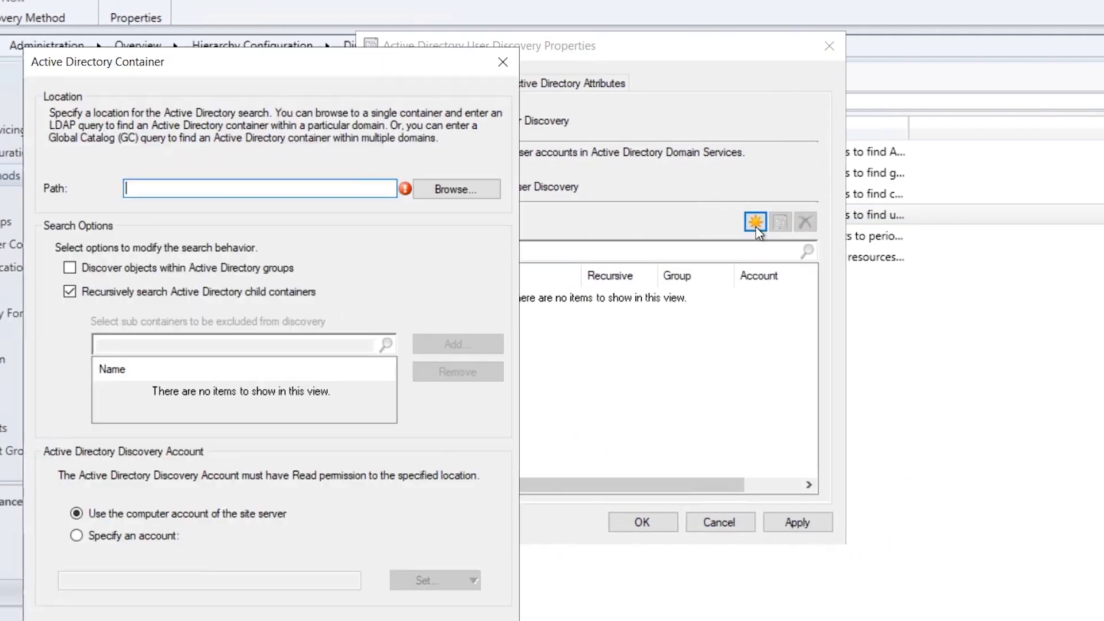
click(408, 189)
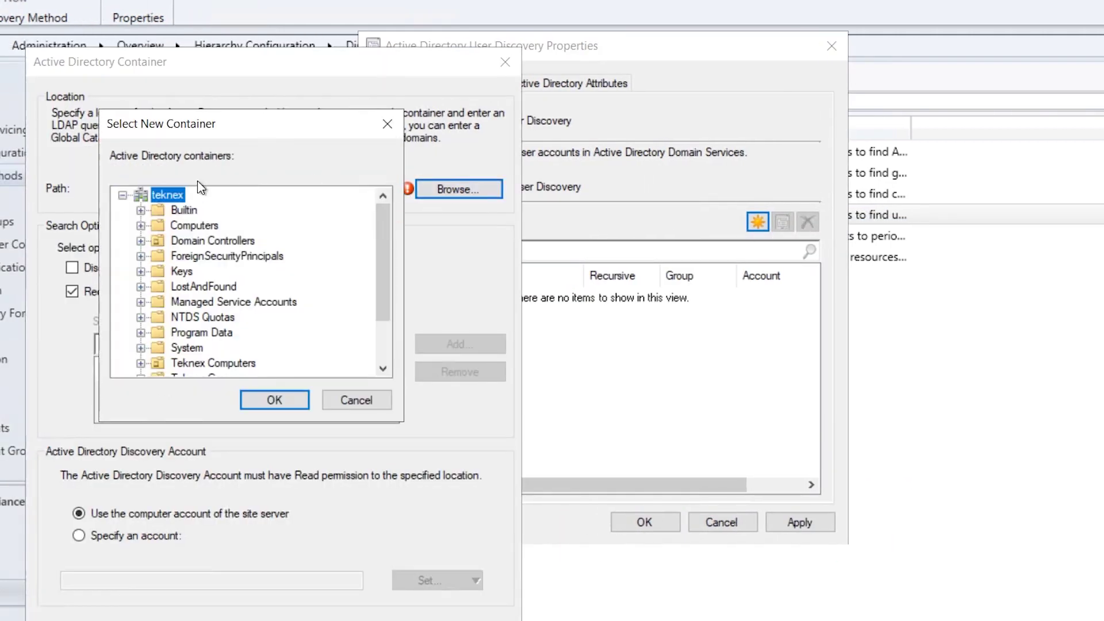
click(295, 402)
click(86, 269)
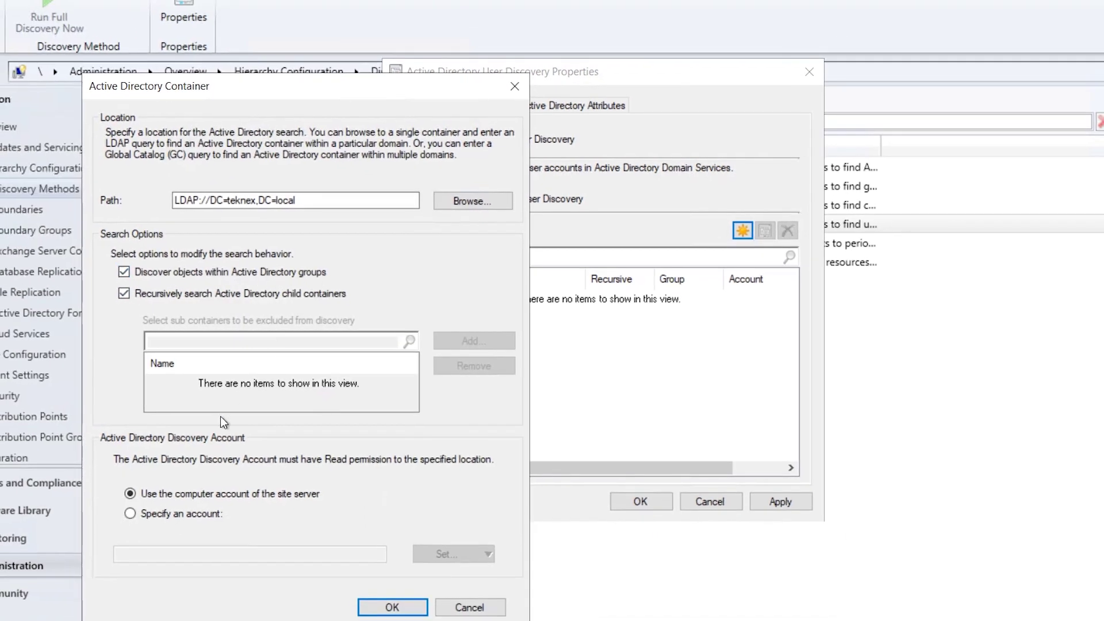
- Use the existing discovery agent account, apply User Discovery settings, and agree to full discovery
click(130, 514)
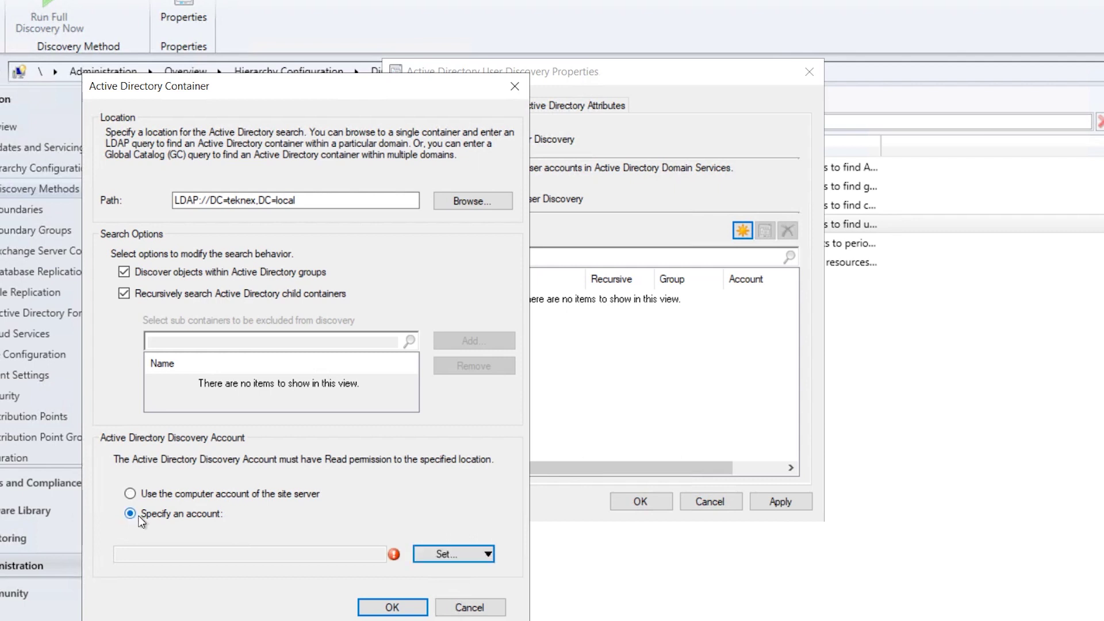
click(458, 554)
click(475, 573)
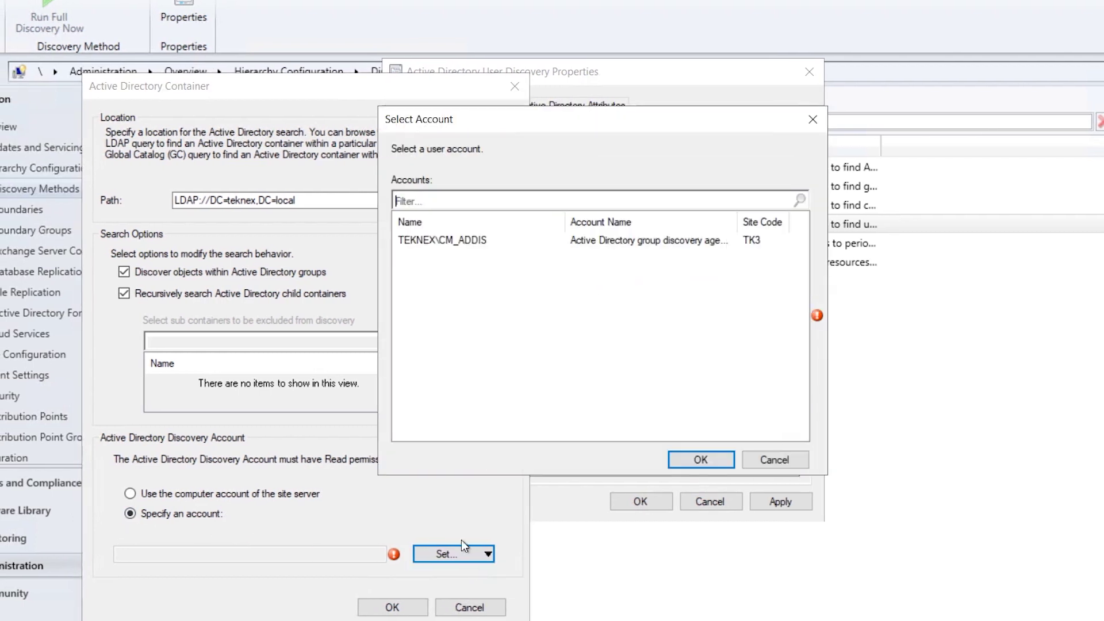
click(471, 241)
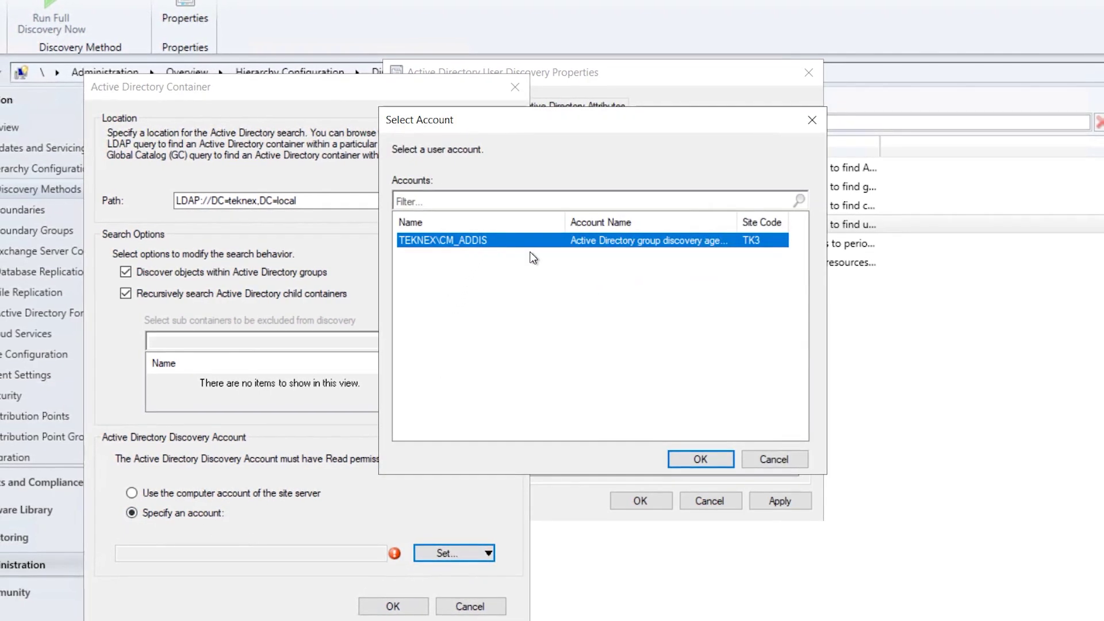
click(700, 459)
click(411, 605)
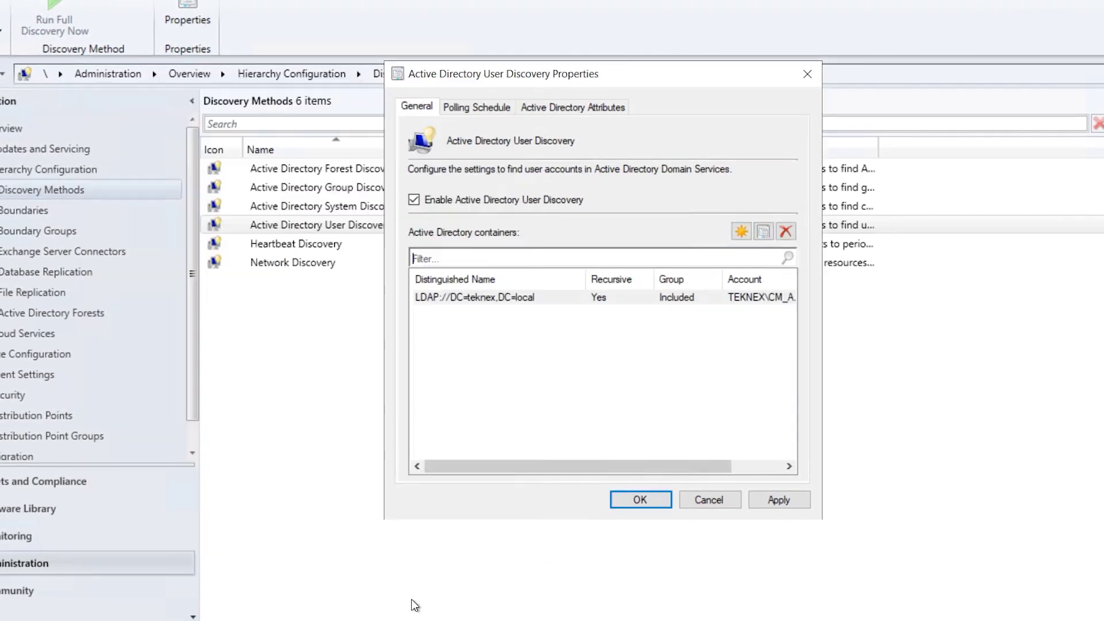
click(778, 500)
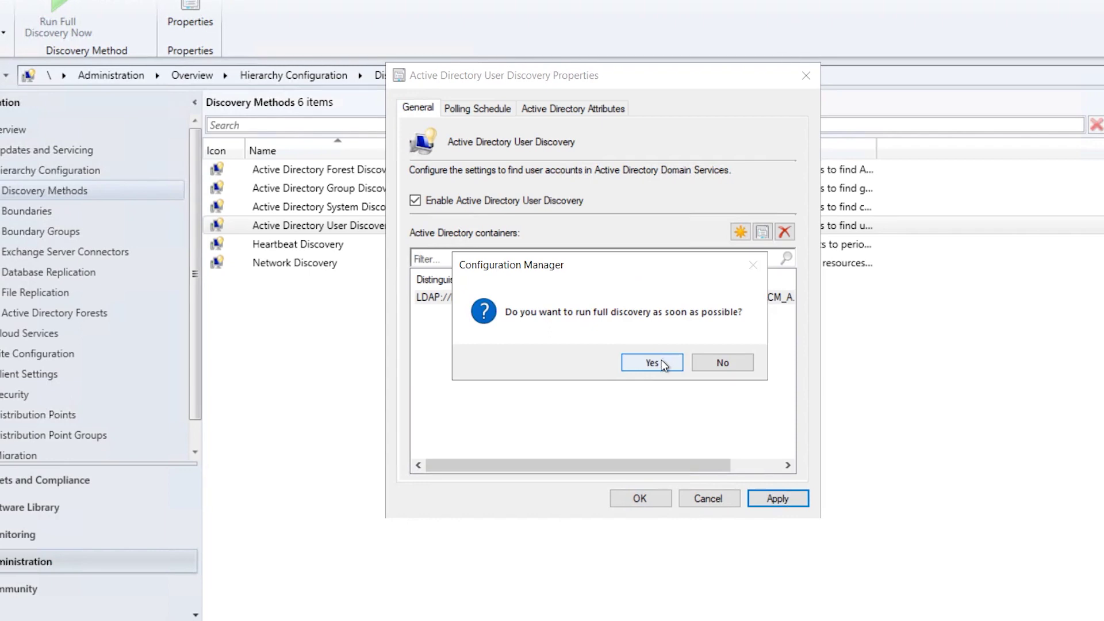
click(661, 360)
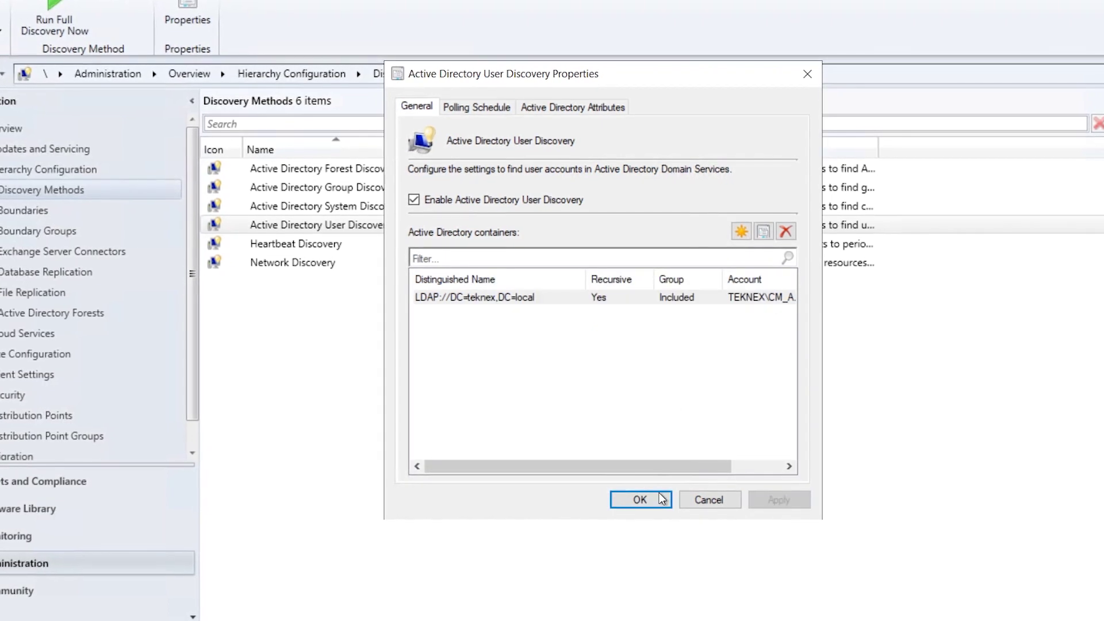
- Review the discovered CM SQL Server Admins group, then back in Discovery Methods decline a forest discovery run
click(640, 499)
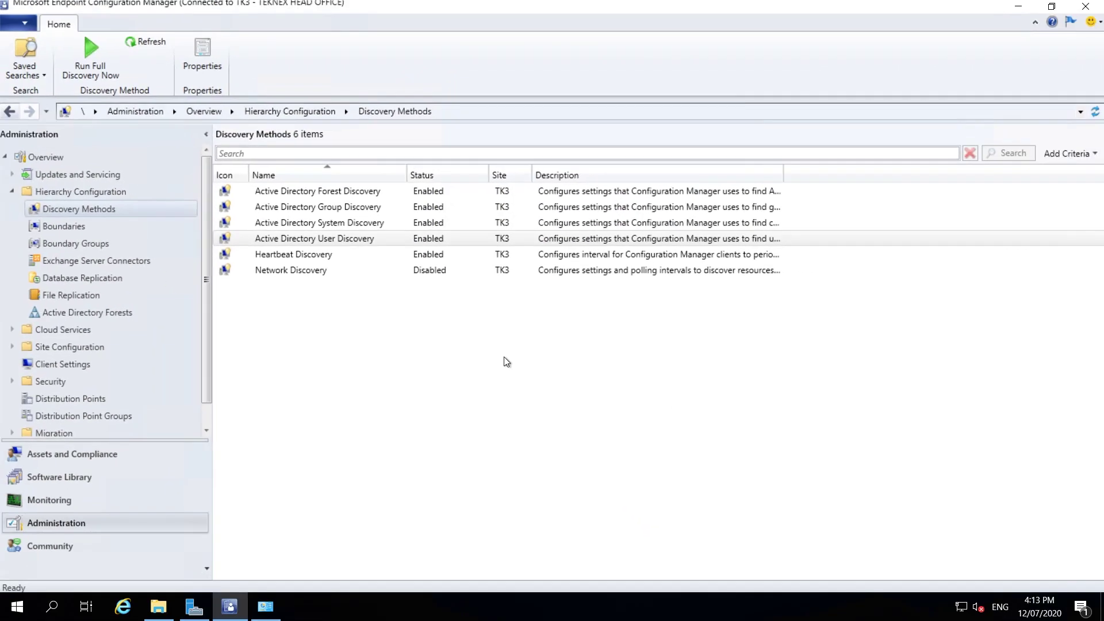
click(101, 455)
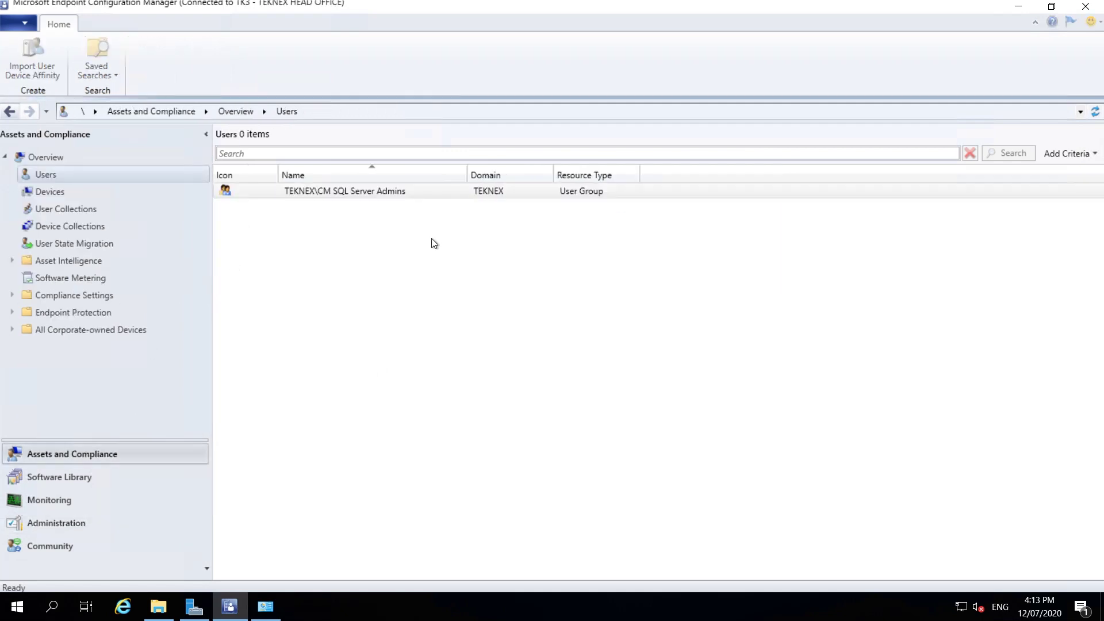
click(295, 193)
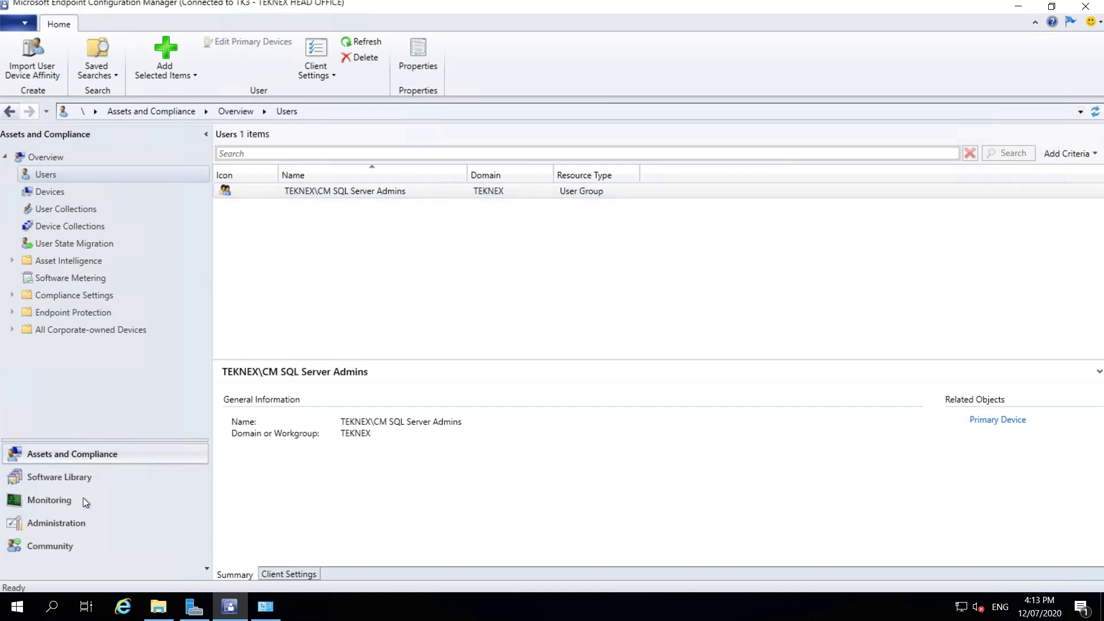
click(81, 520)
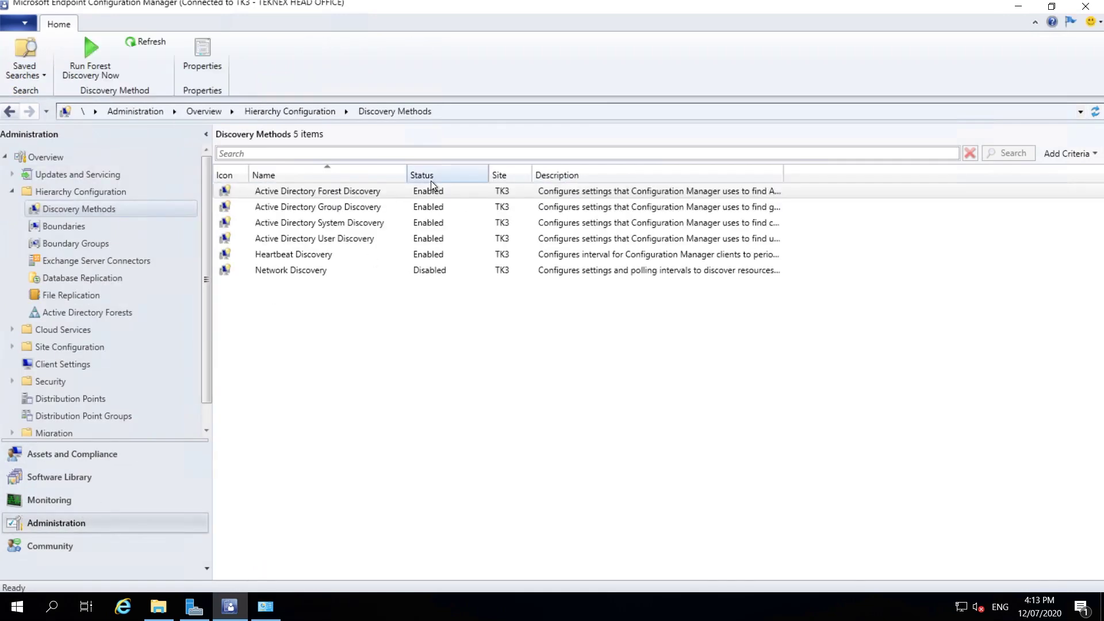
click(109, 60)
click(656, 357)
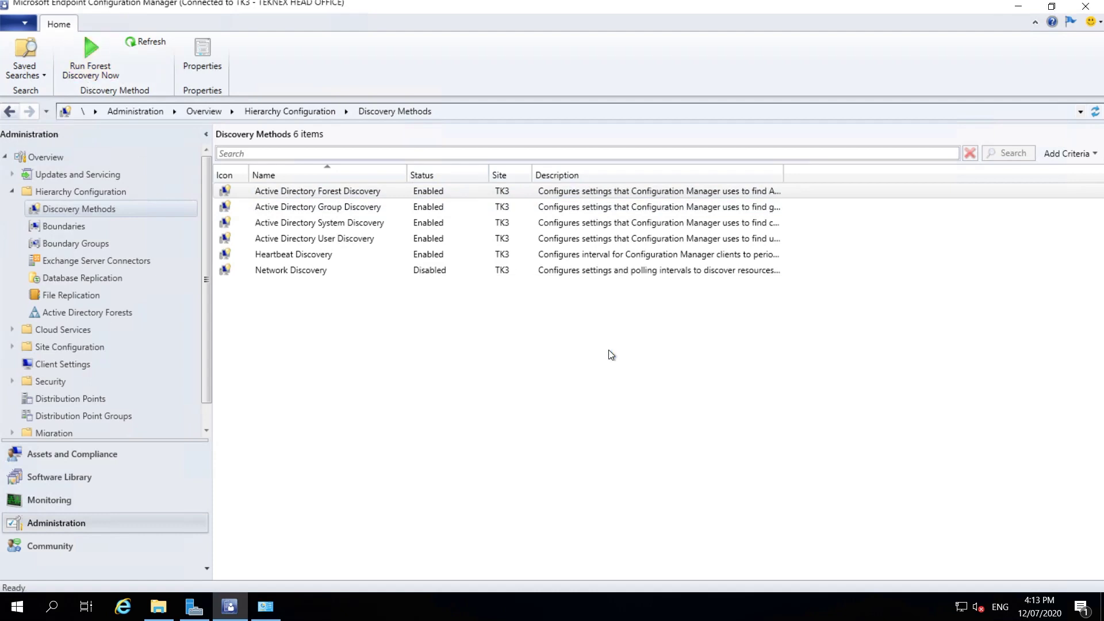
- Run full discovery now for both System Discovery and User Discovery
click(448, 222)
right_click(447, 223)
click(476, 237)
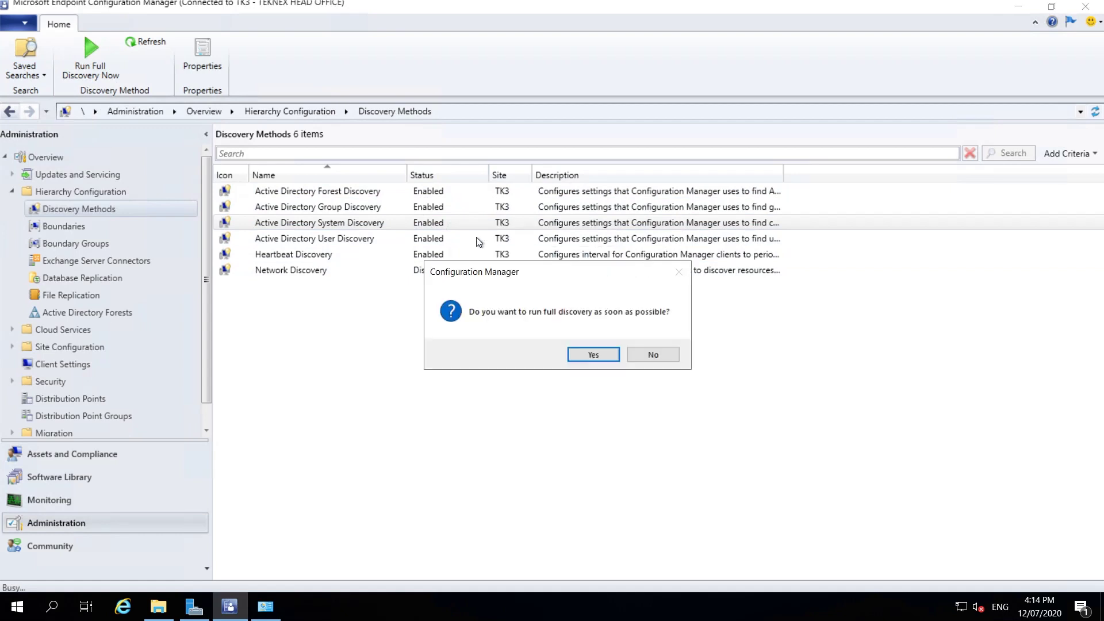
click(595, 352)
click(373, 238)
right_click(373, 239)
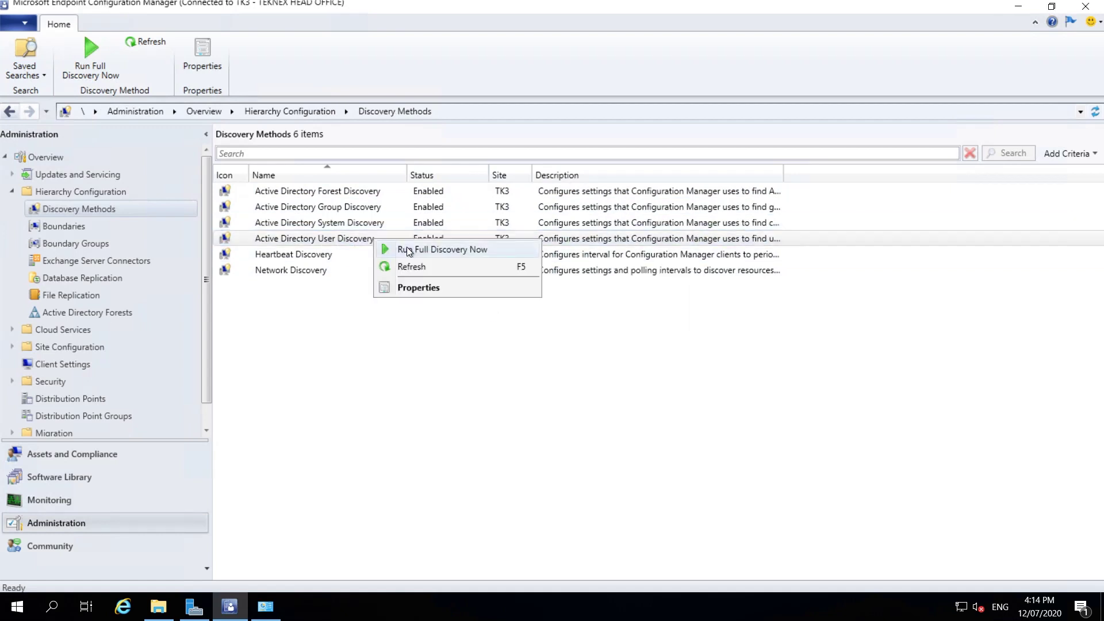
click(407, 249)
click(596, 352)
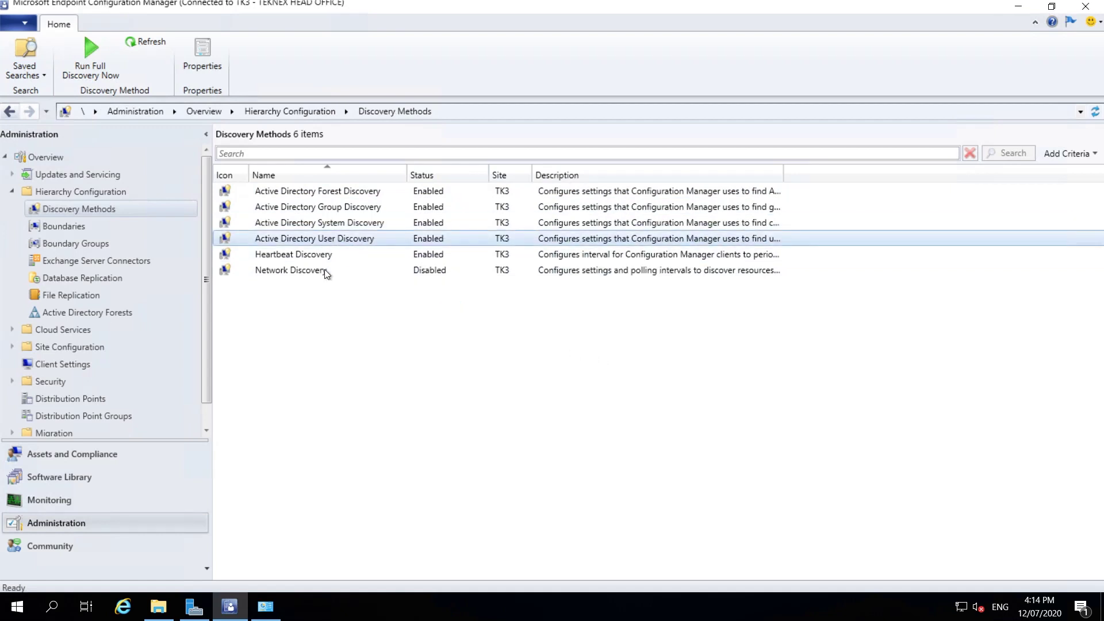
- Navigate File Explorer to D:\Program Files\Microsoft Configuration Manager\Logs
click(159, 608)
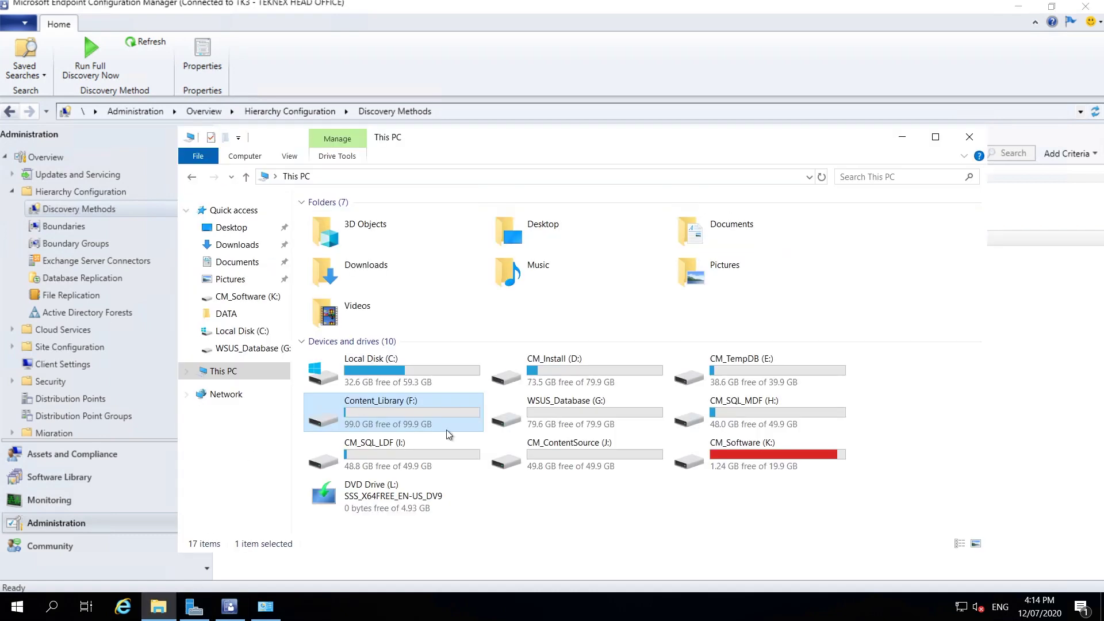
click(244, 372)
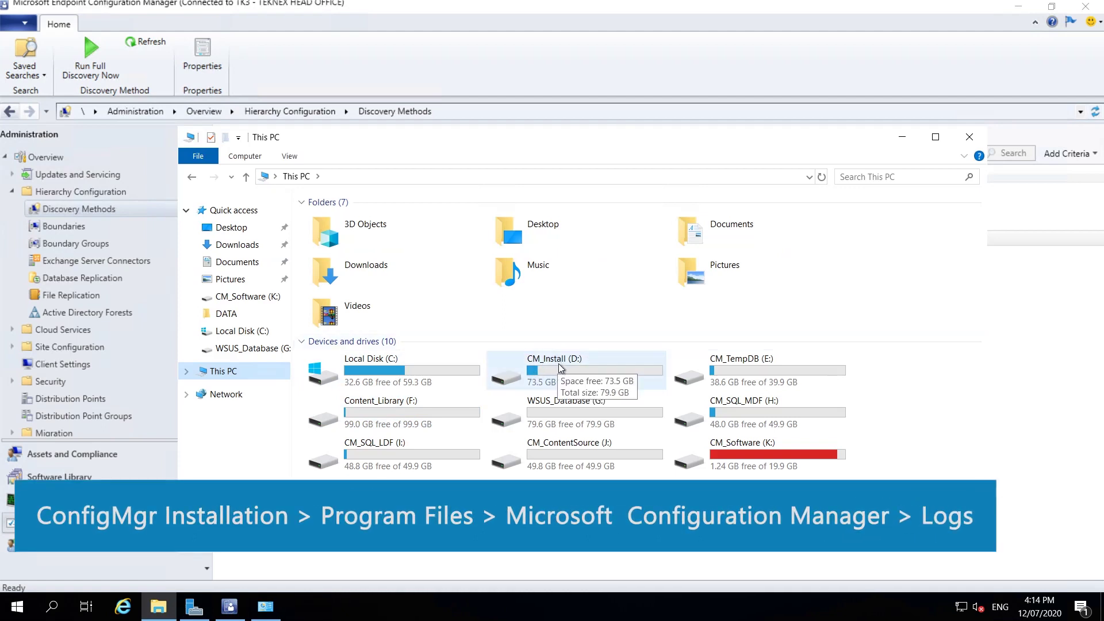
double_click(584, 369)
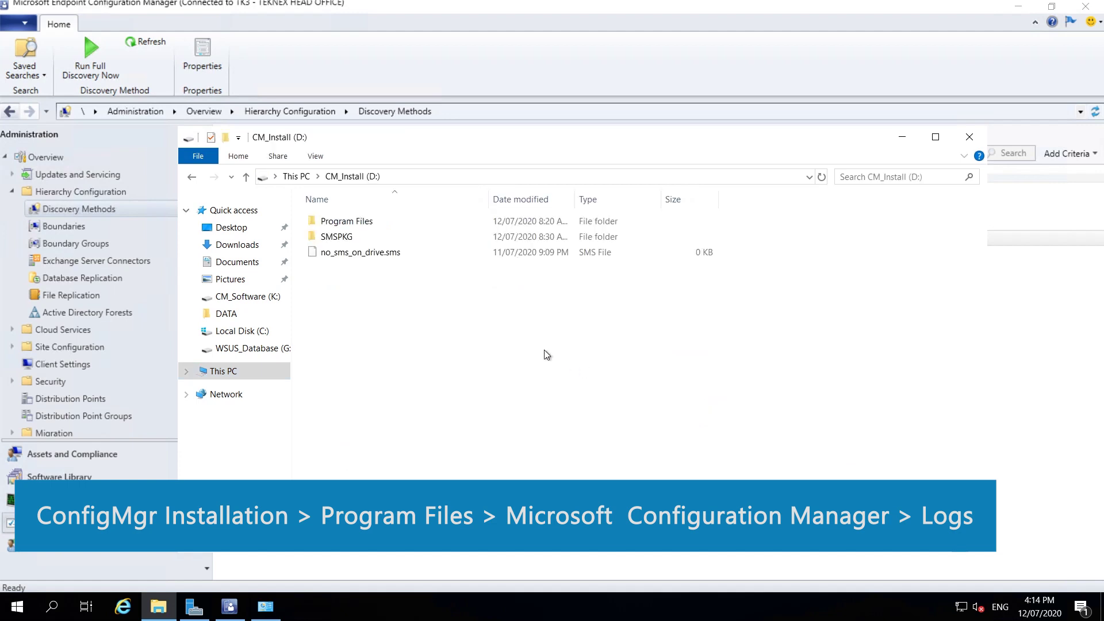
double_click(389, 224)
click(404, 223)
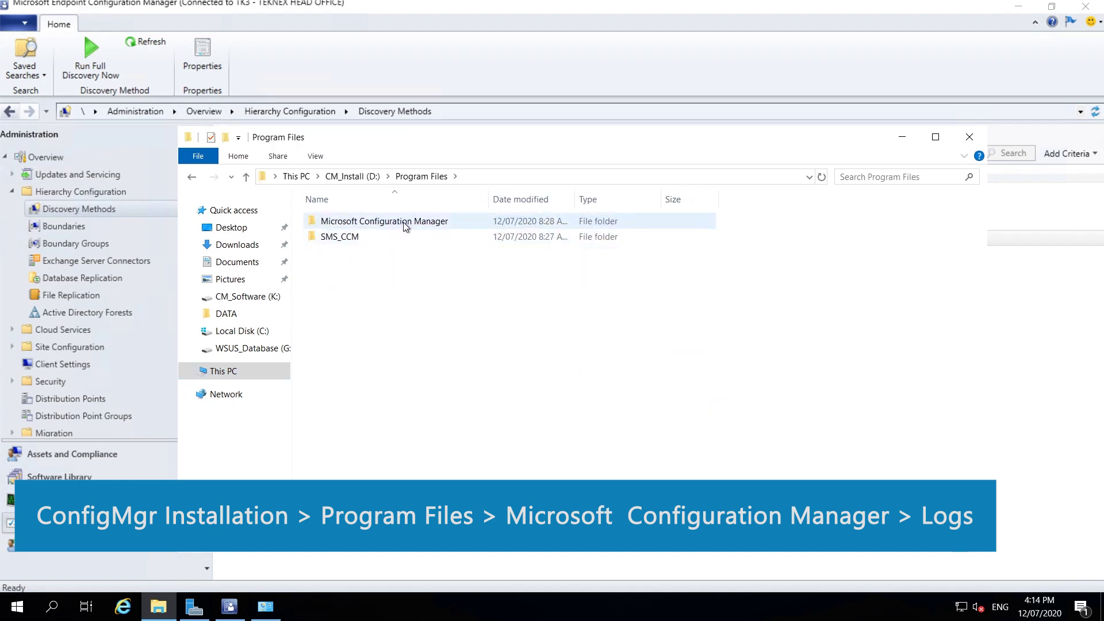
double_click(437, 225)
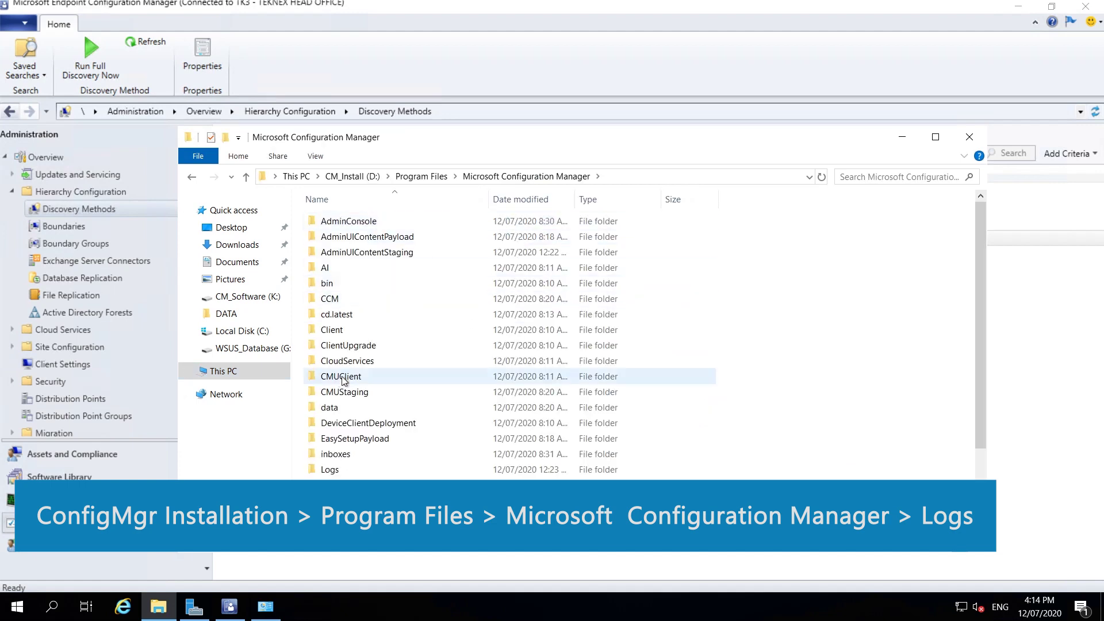
key(l)
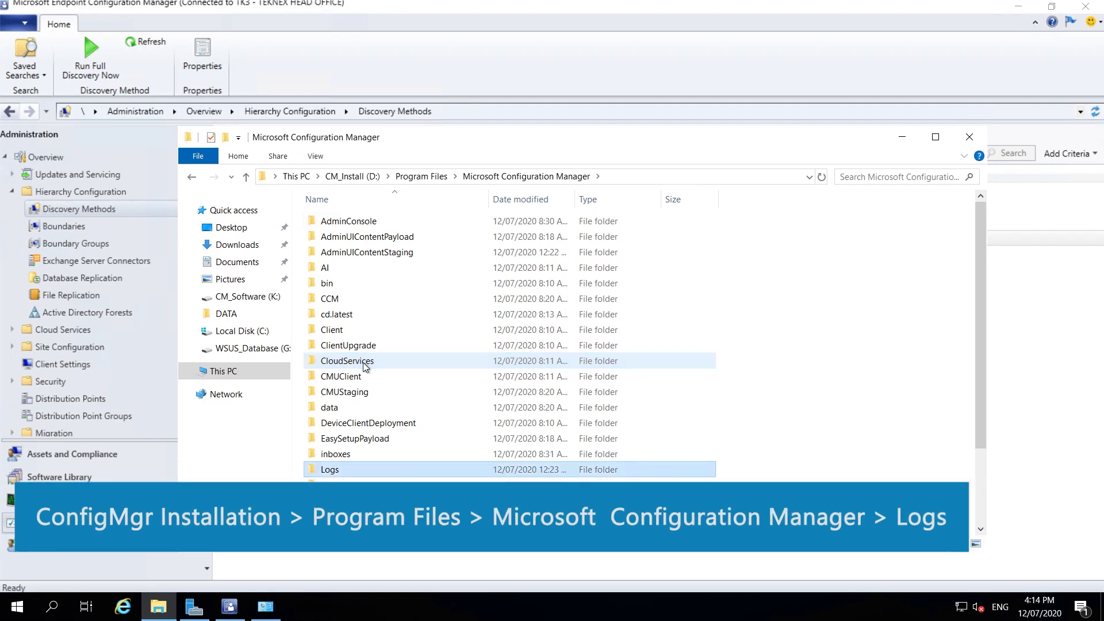
key(Return)
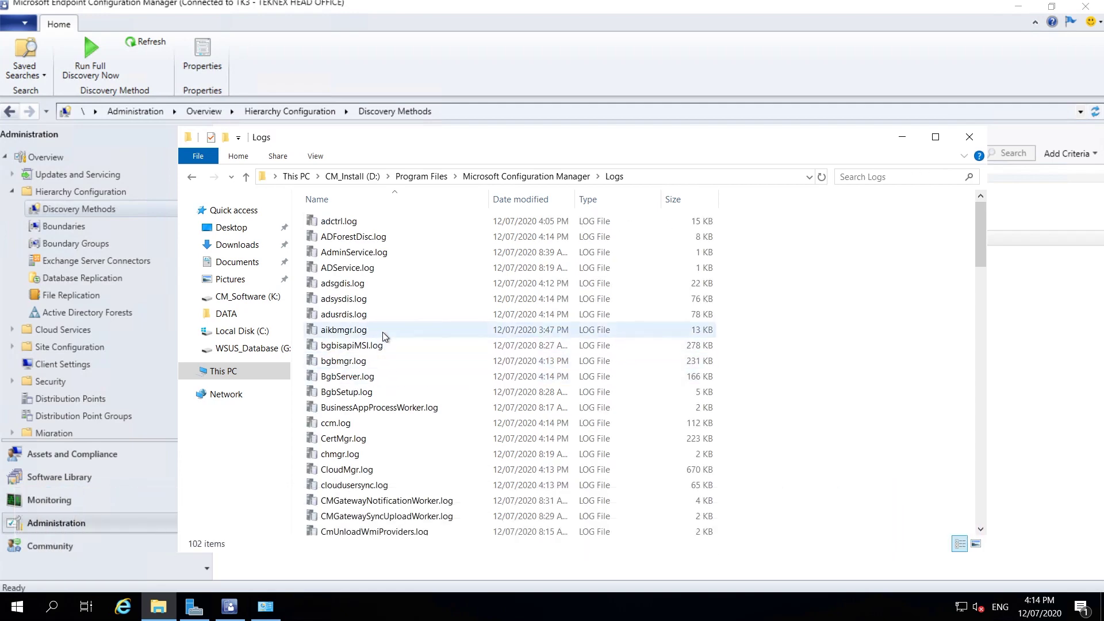
- Locate adusrdis.log among the logs and open it in CMTrace
scroll(381, 332, down, 3)
scroll(385, 336, up, 3)
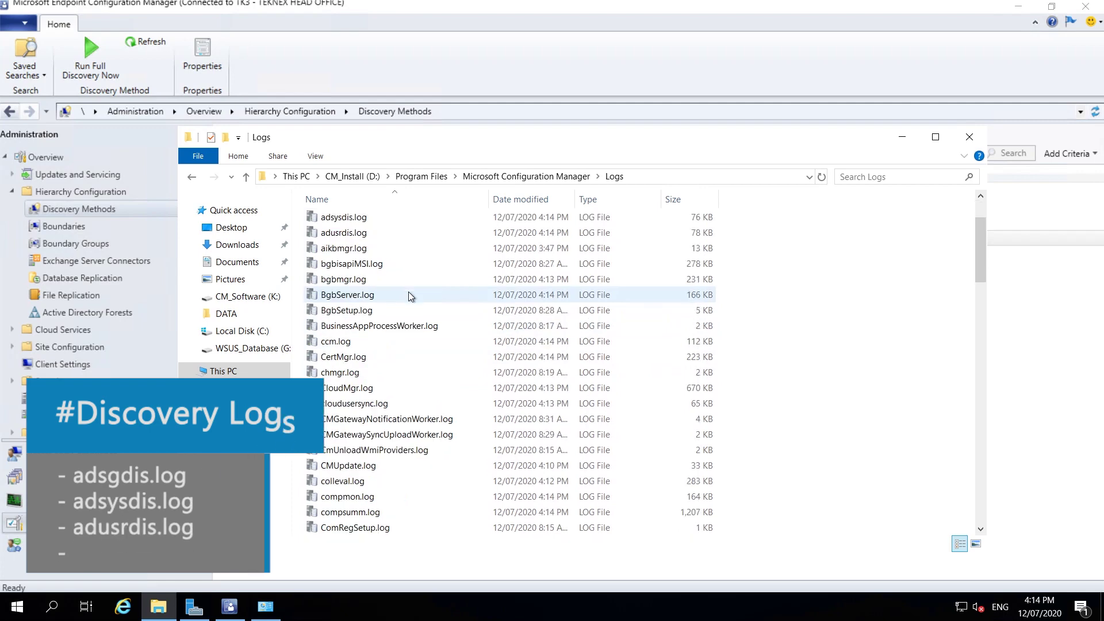
scroll(478, 298, down, 4)
scroll(477, 299, down, 3)
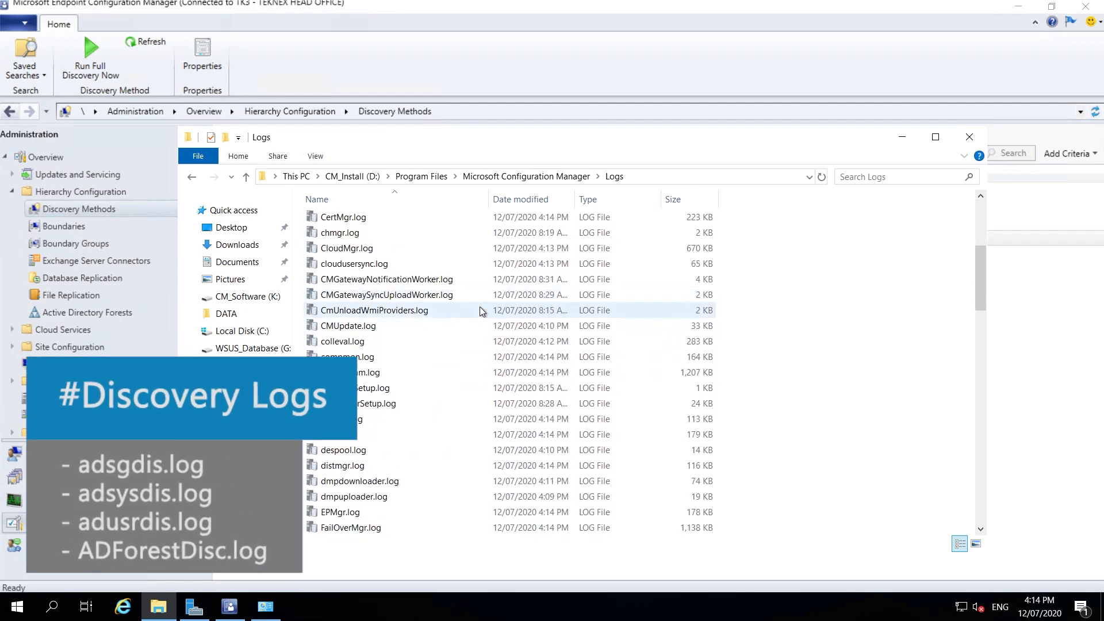
scroll(479, 308, down, 2)
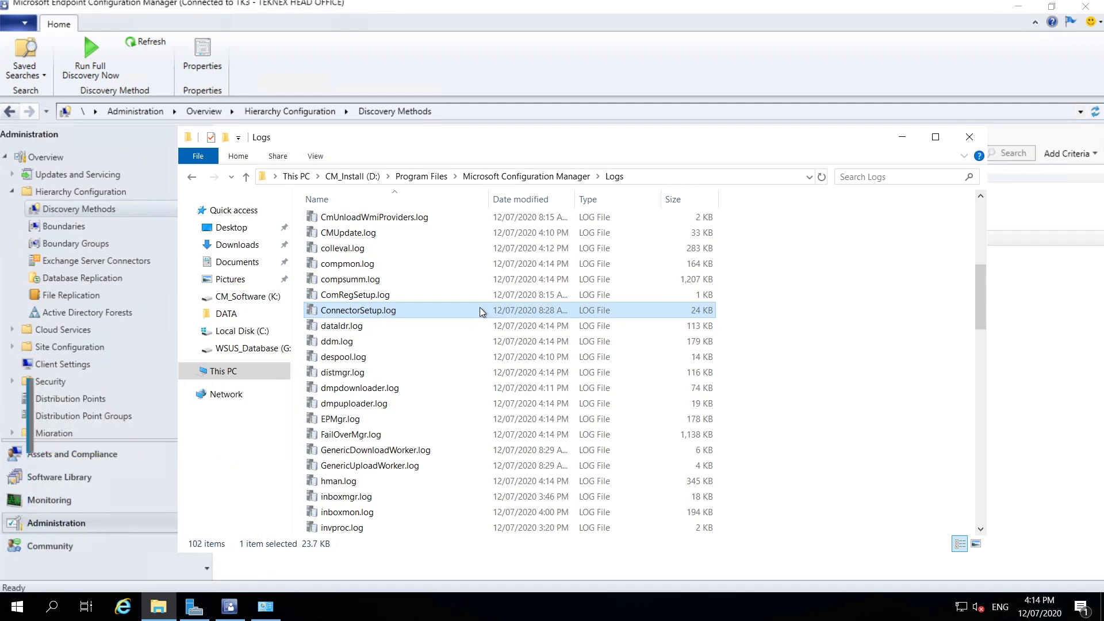
scroll(482, 311, up, 7)
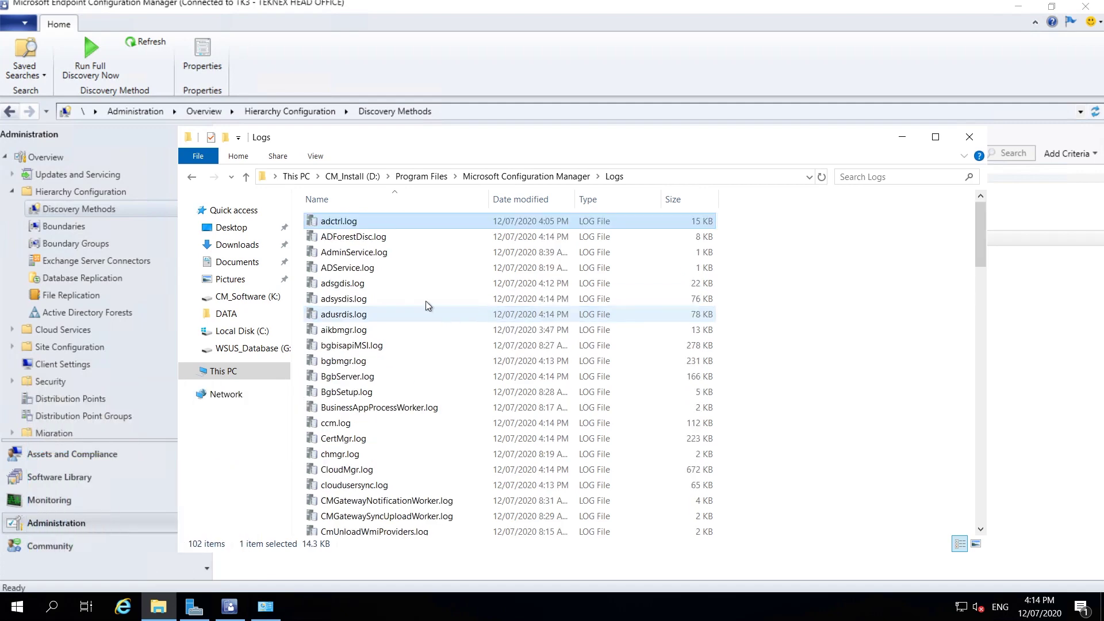
scroll(399, 301, down, 1)
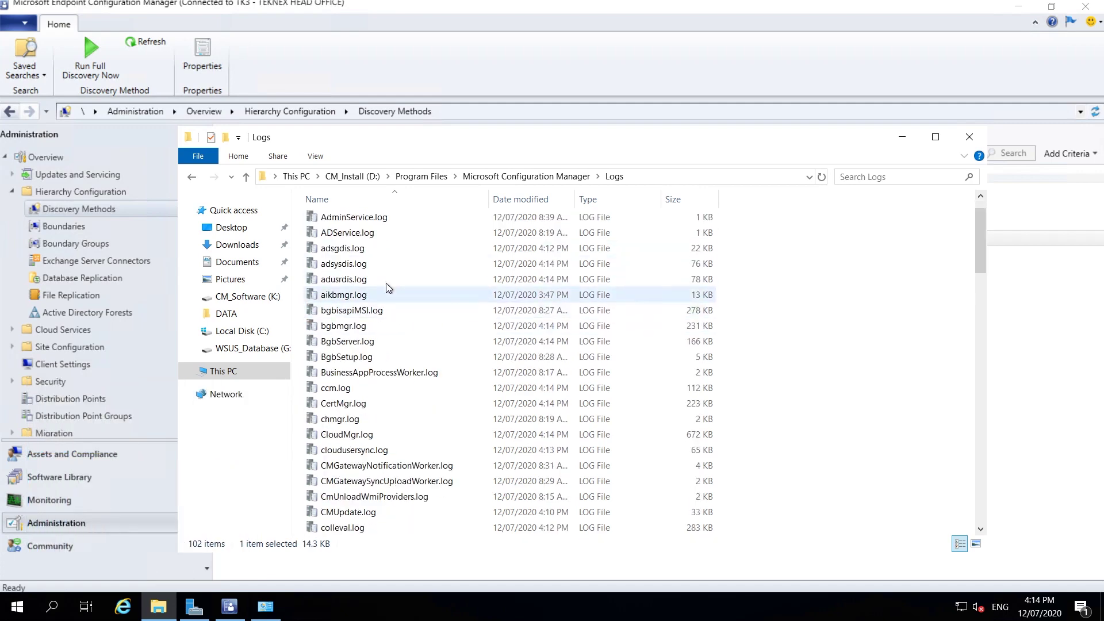
scroll(385, 285, up, 1)
click(362, 300)
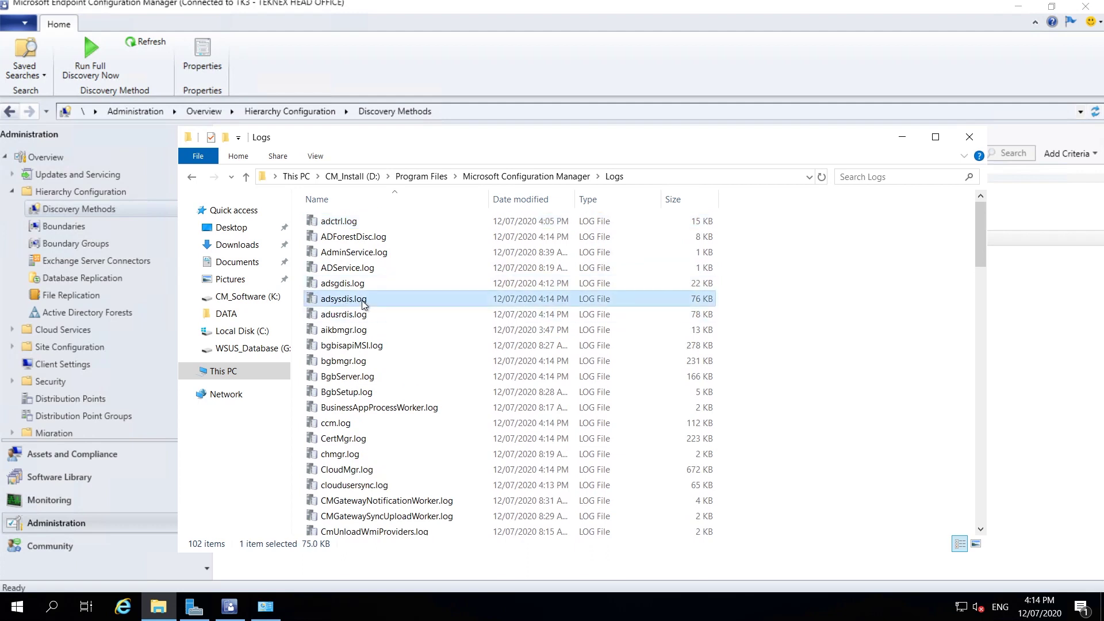
click(372, 315)
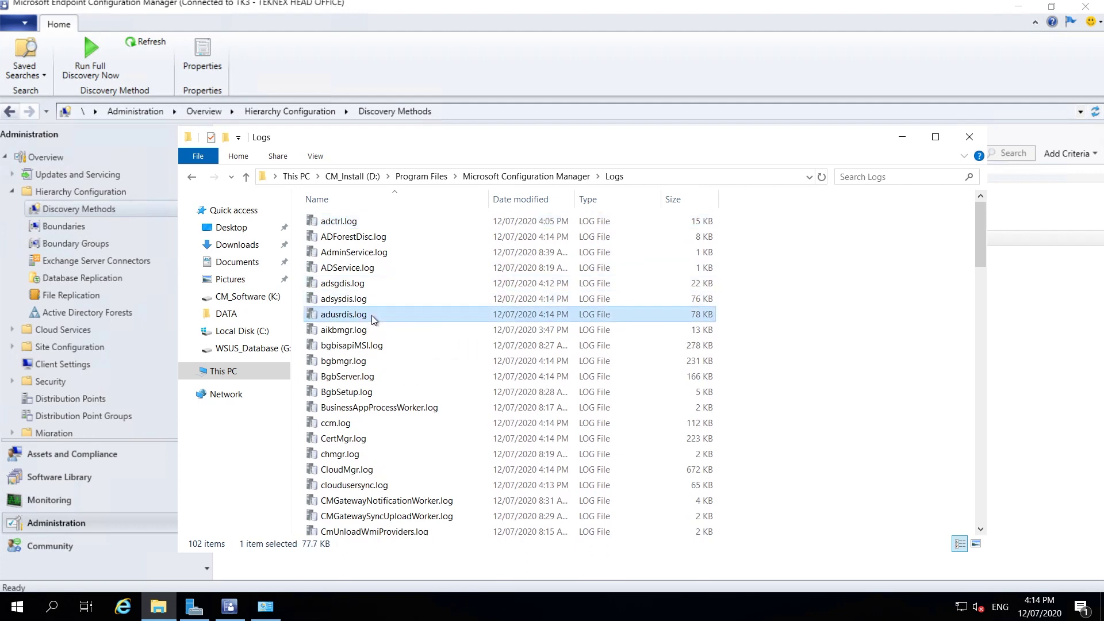
double_click(374, 316)
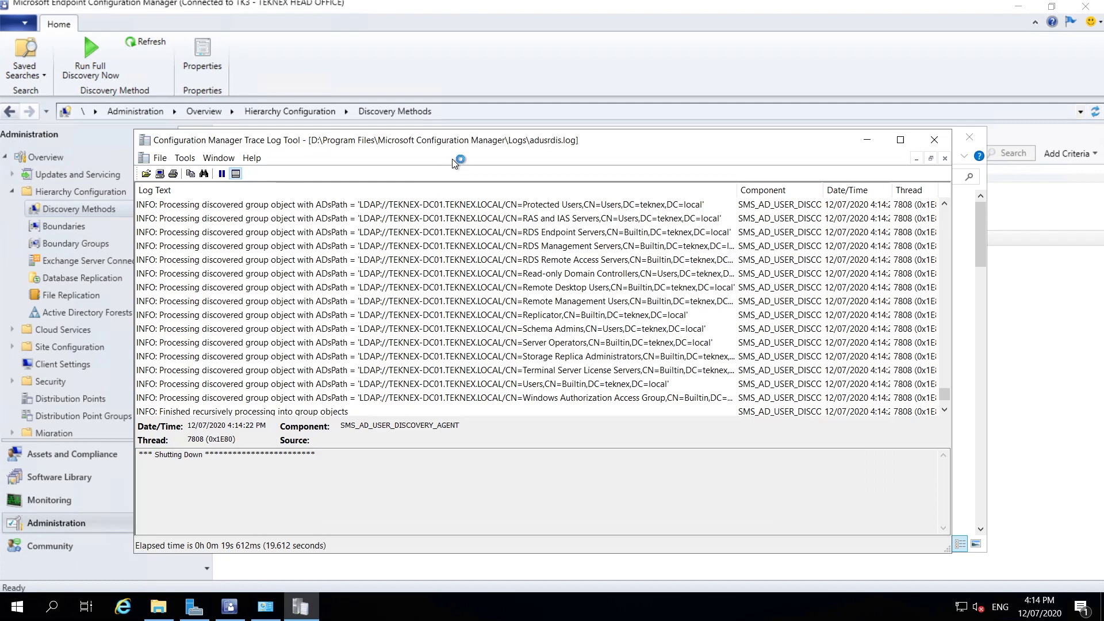
- Inspect the final entries including STATMSG ID=5303, widen Component and Date/Time columns, then minimize CMTrace
drag(467, 145, 471, 127)
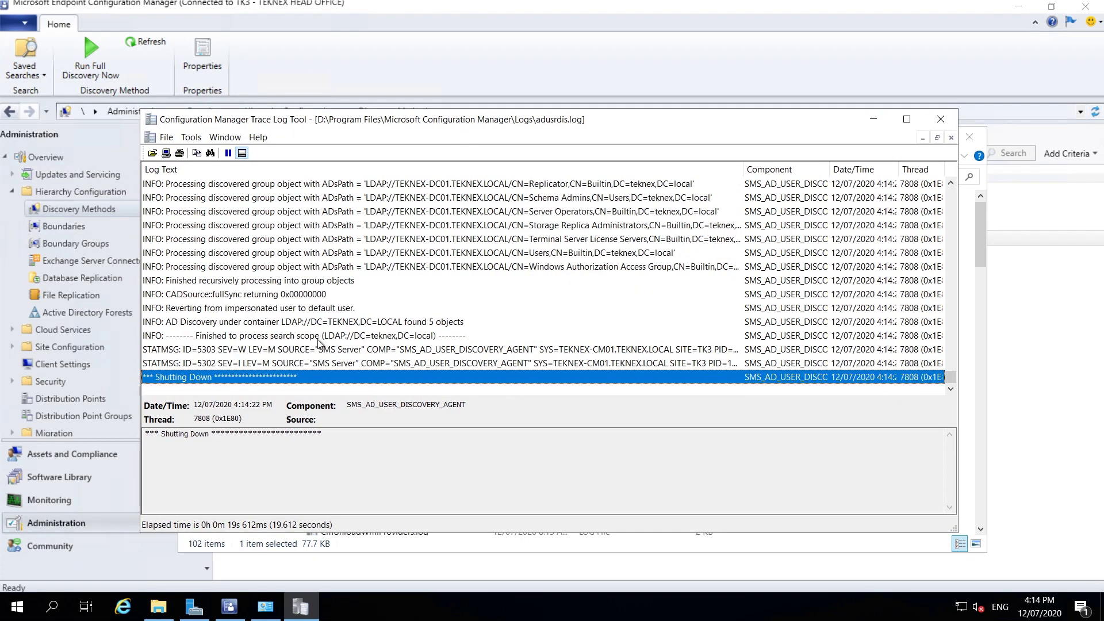
click(218, 341)
click(214, 350)
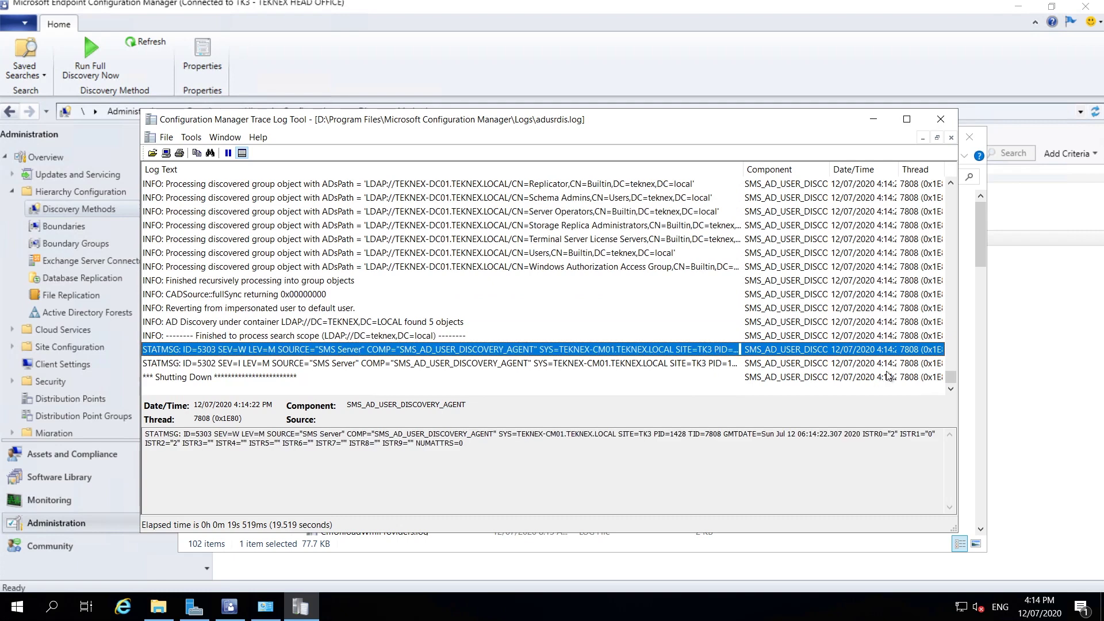
drag(1046, 339, 1063, 338)
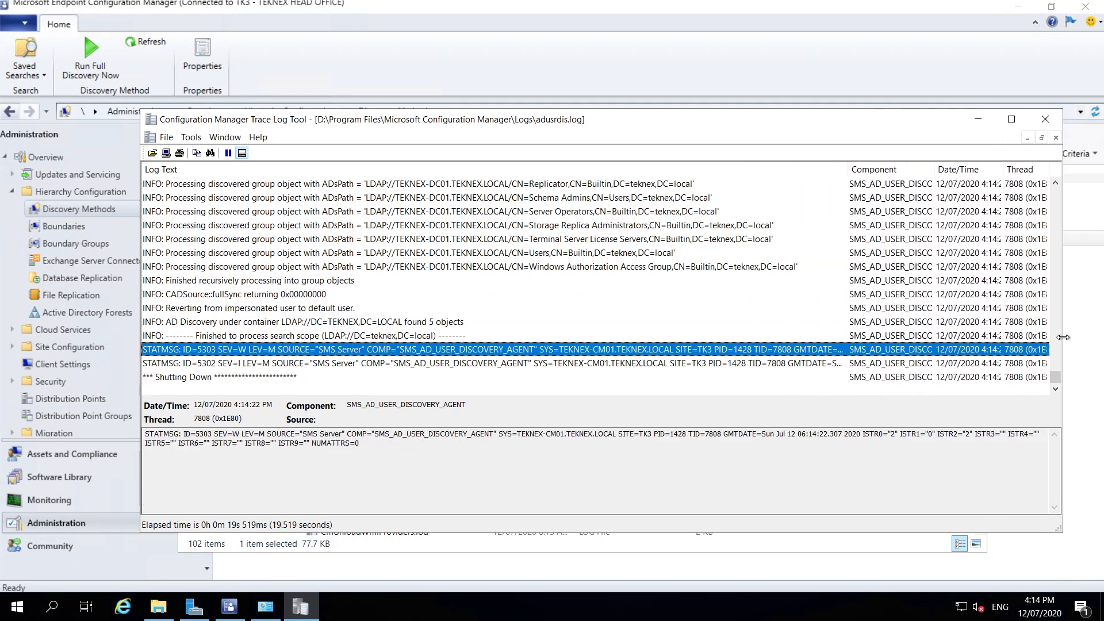
drag(850, 172, 955, 172)
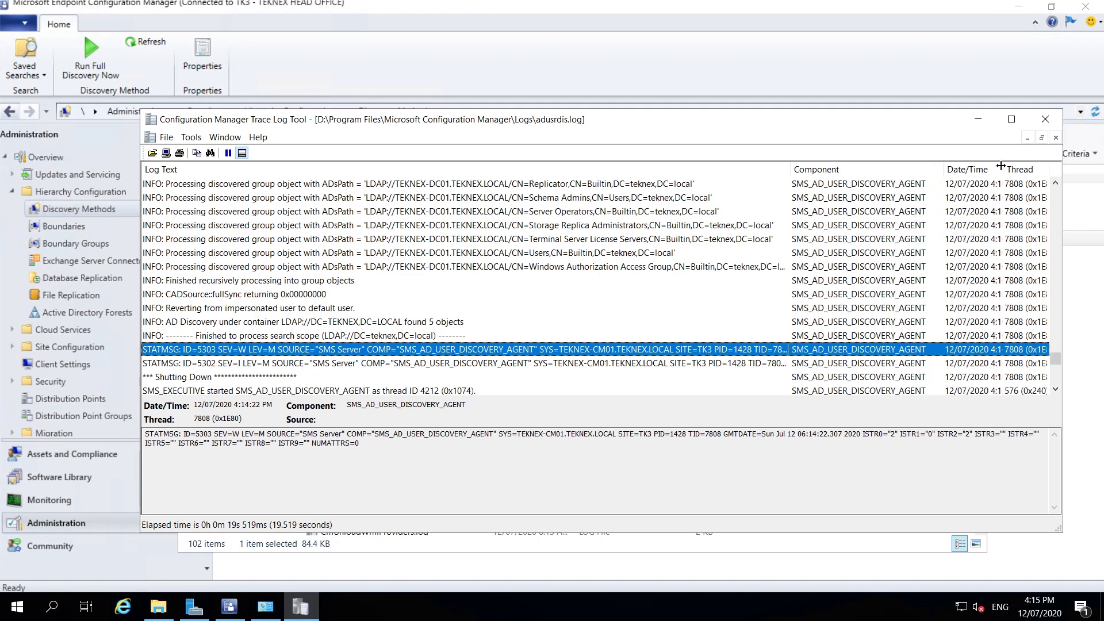
drag(1004, 167, 1026, 164)
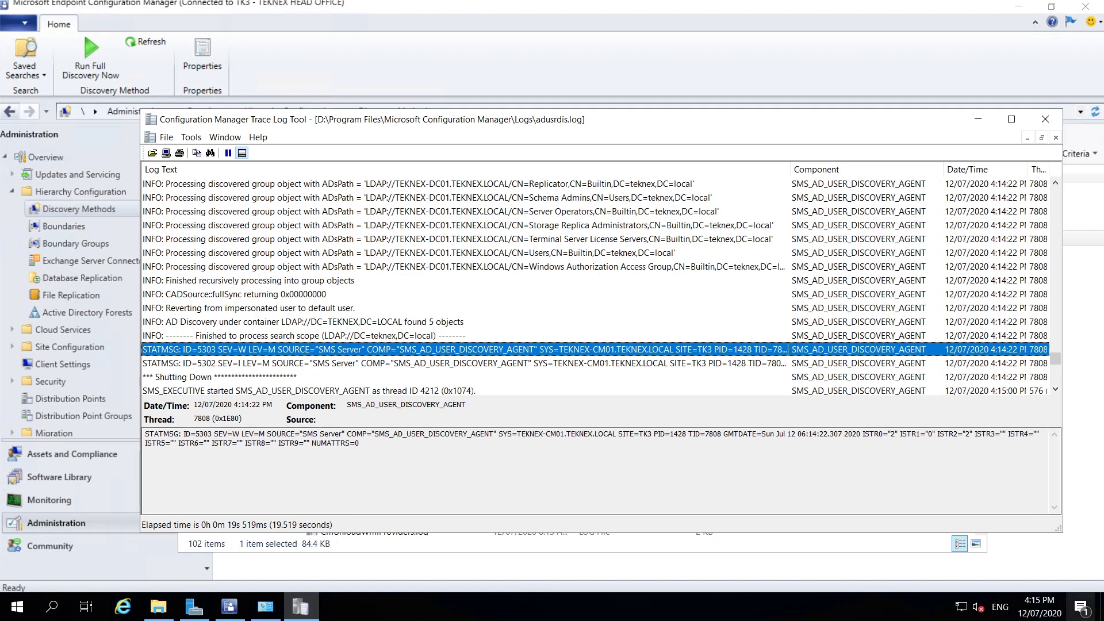
click(985, 123)
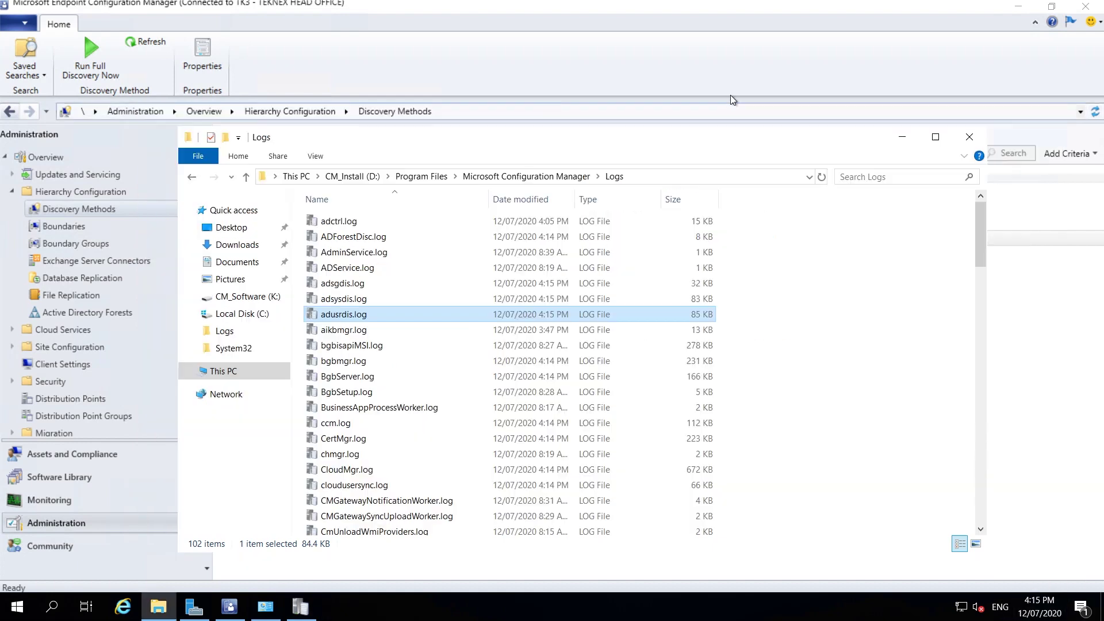
- Review discovered users and the 6 devices (PC-01, TEKNEX-CM01, TEKNEX-DC01), then return to Administration
click(51, 455)
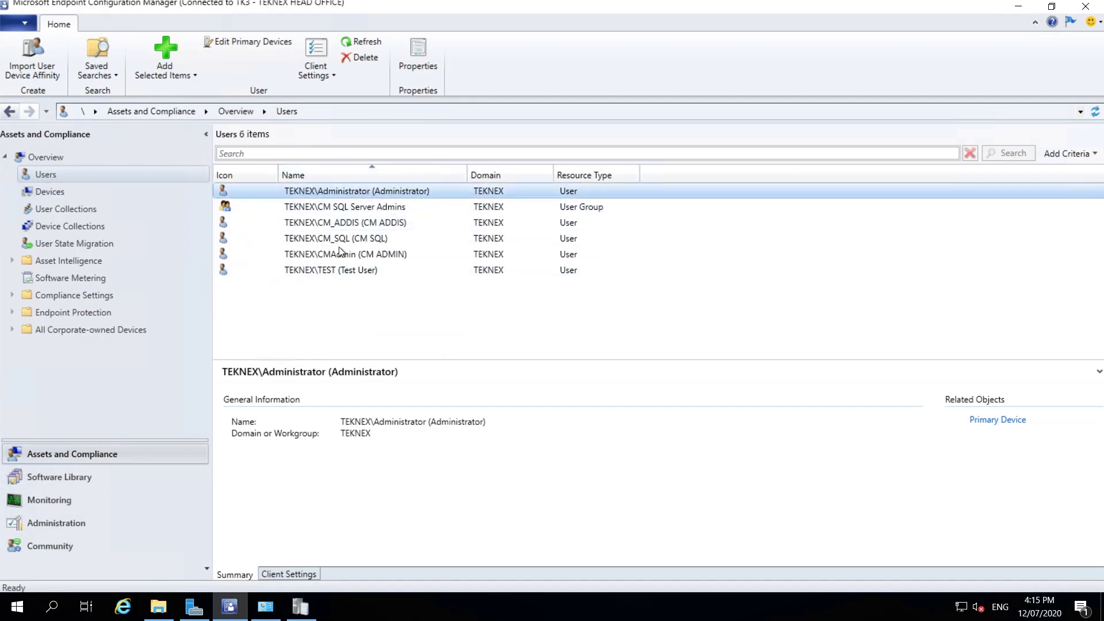
click(55, 191)
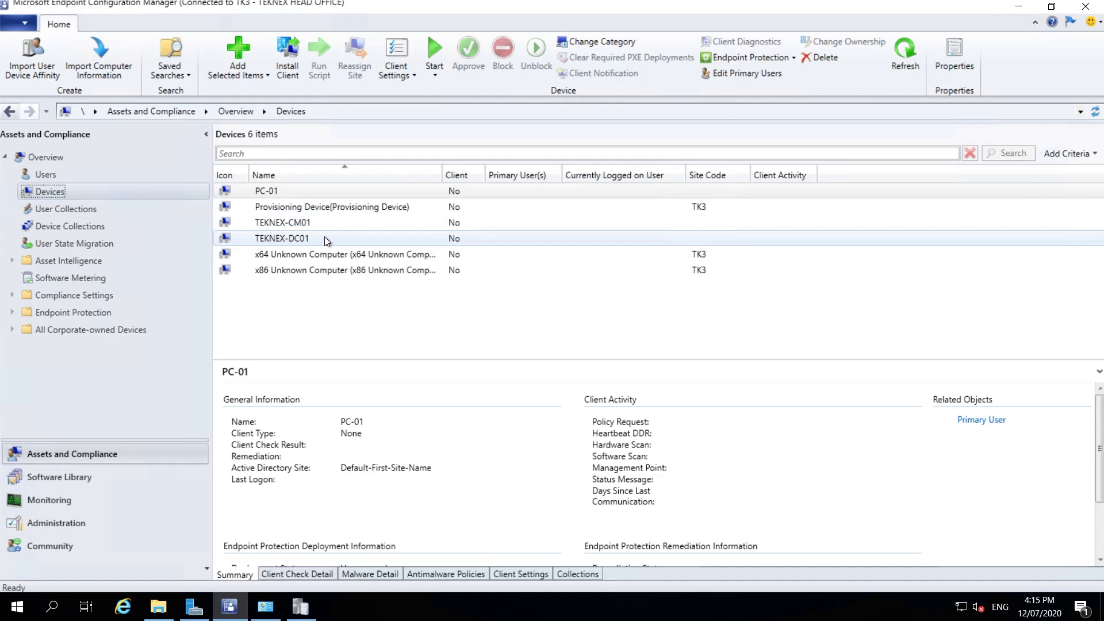
click(56, 523)
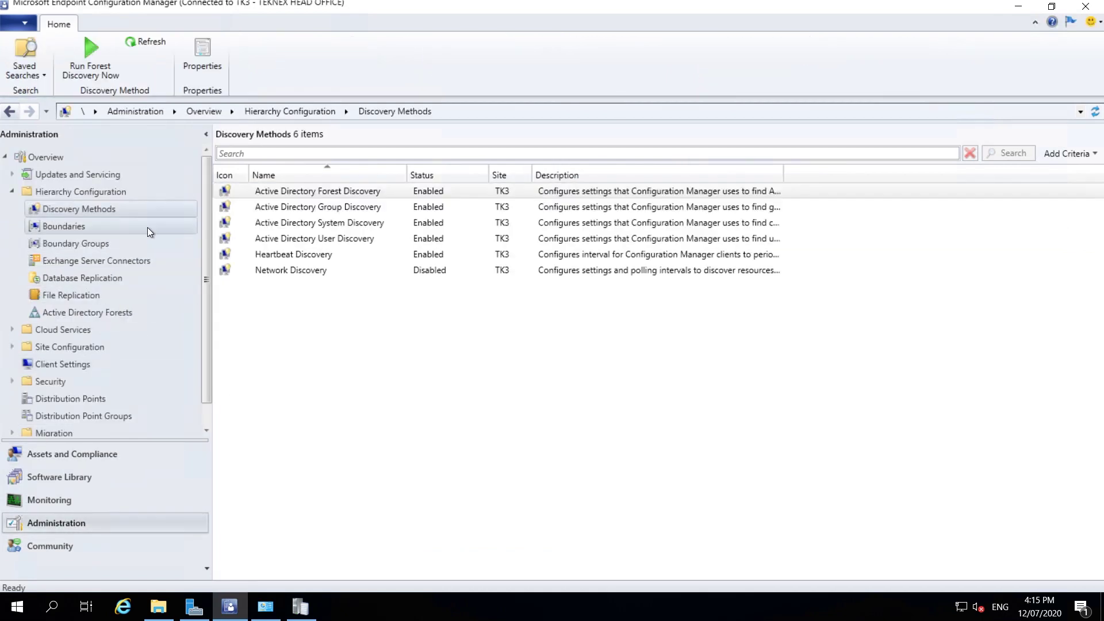
- Open the Boundaries list and abandon a first Create Boundary attempt
click(101, 226)
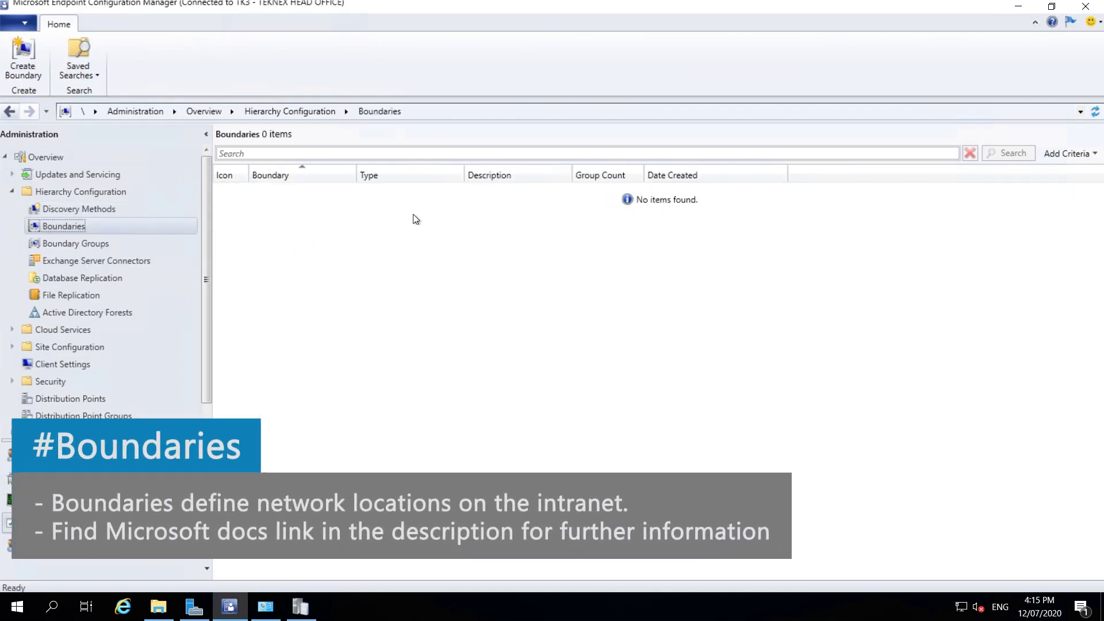
right_click(454, 218)
click(485, 226)
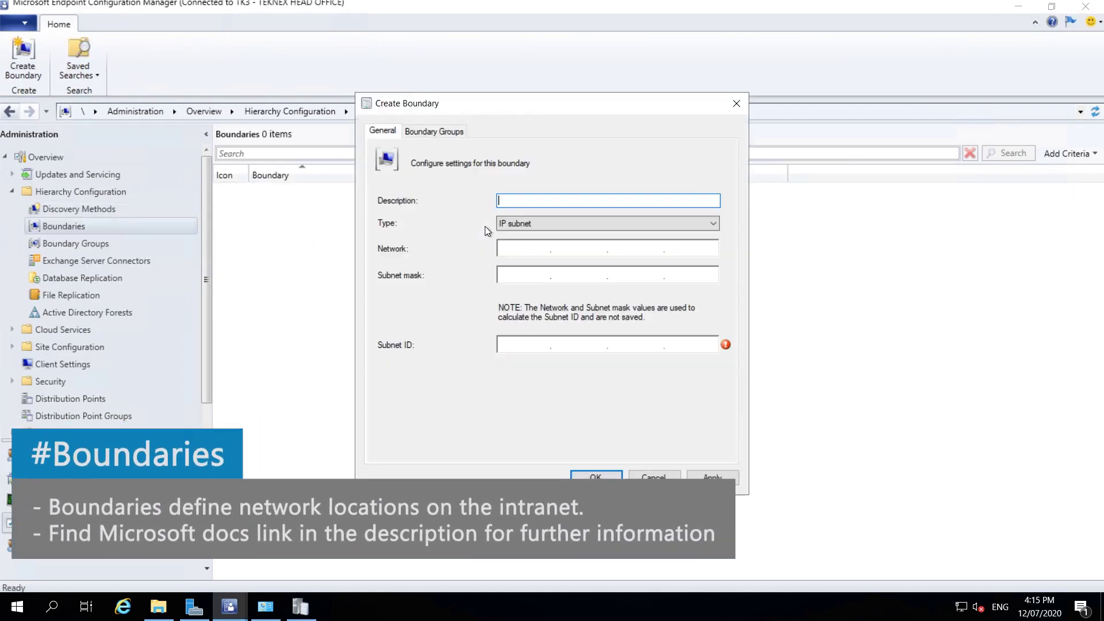
click(736, 104)
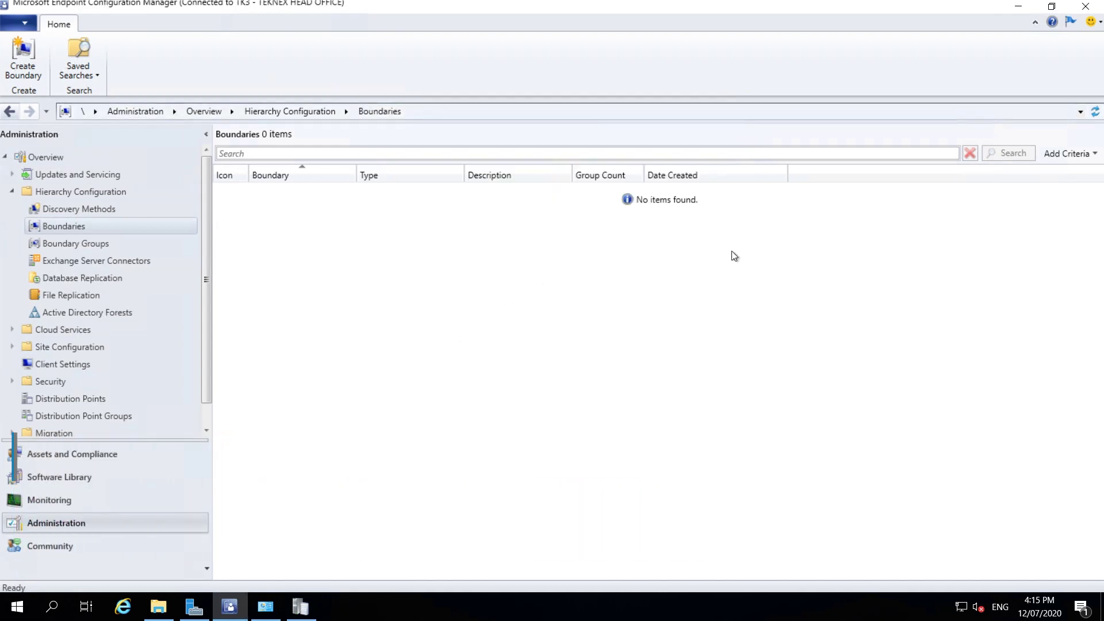
- Create an Active Directory site boundary described 'Teknex Main Site' and browse the available AD sites
right_click(566, 222)
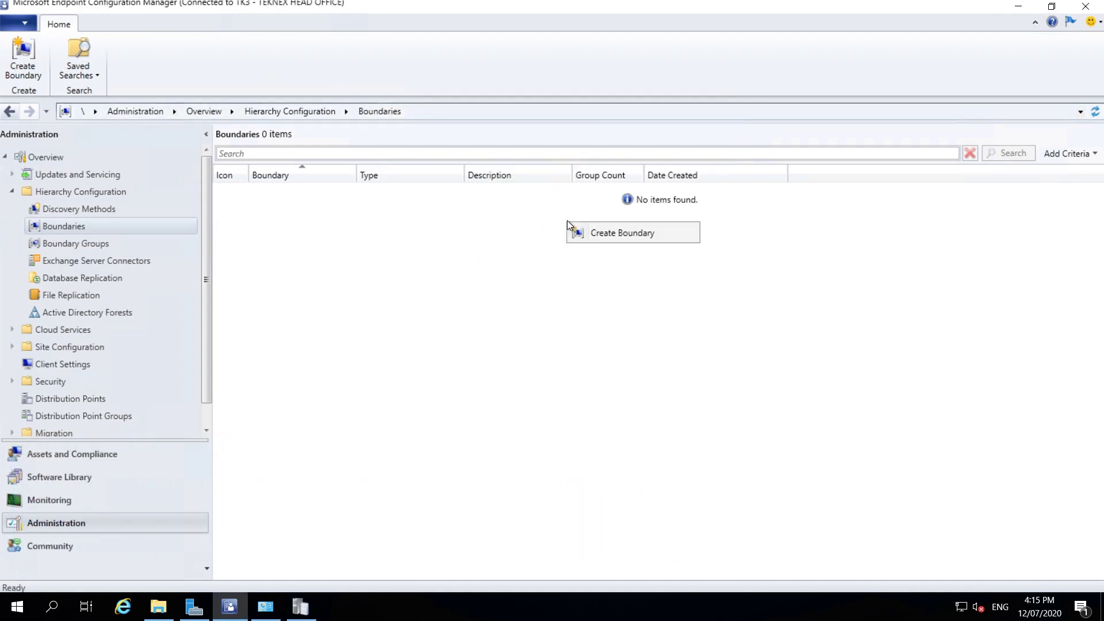
click(597, 235)
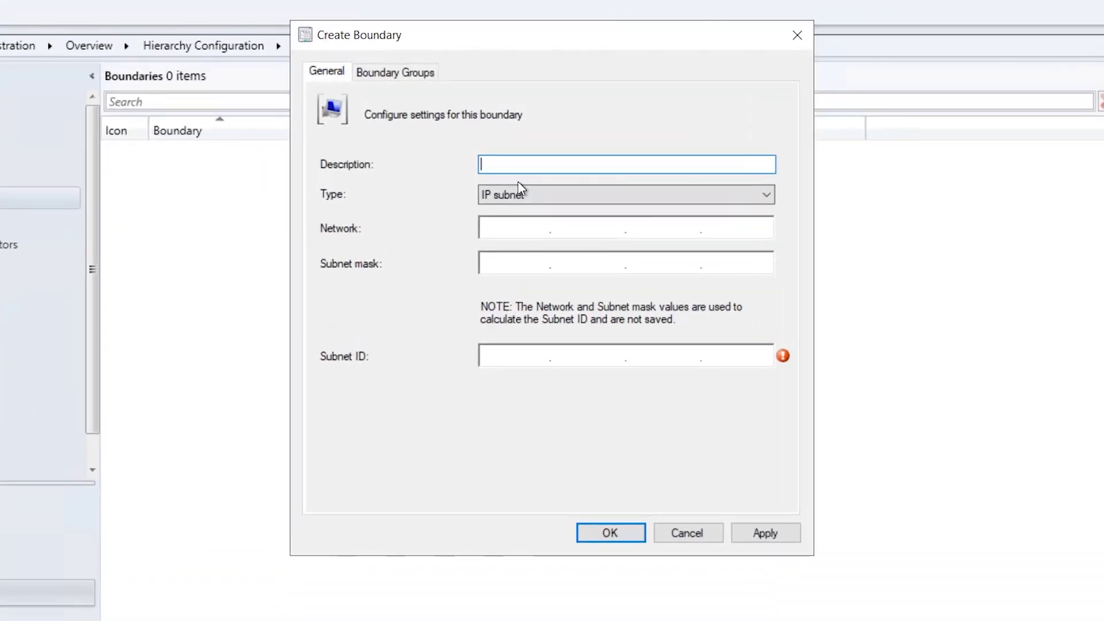
click(563, 192)
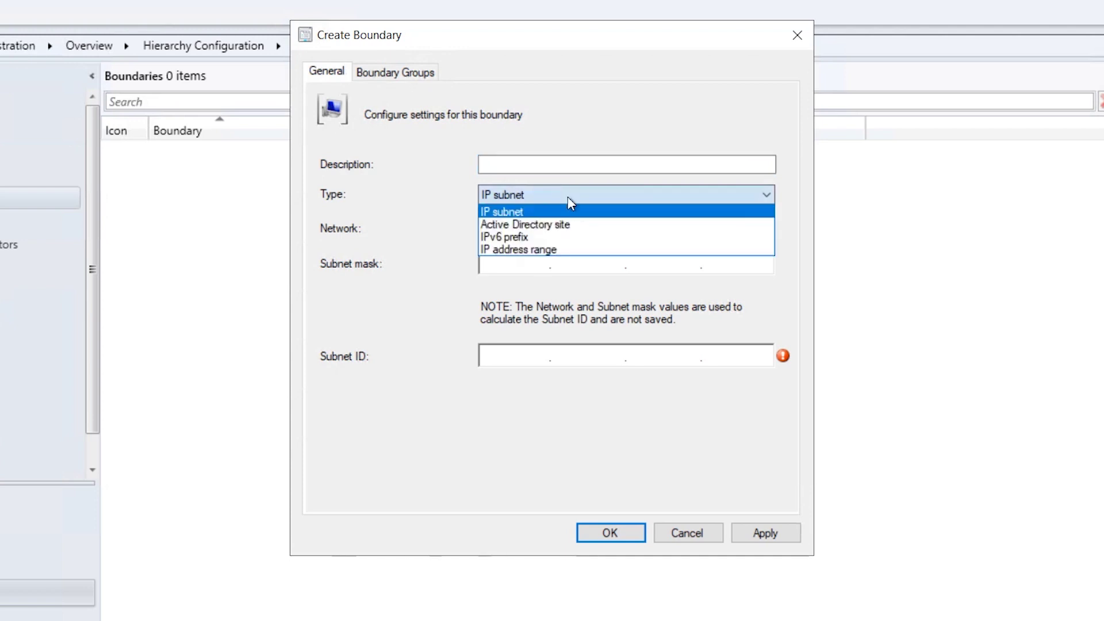
click(555, 222)
click(549, 165)
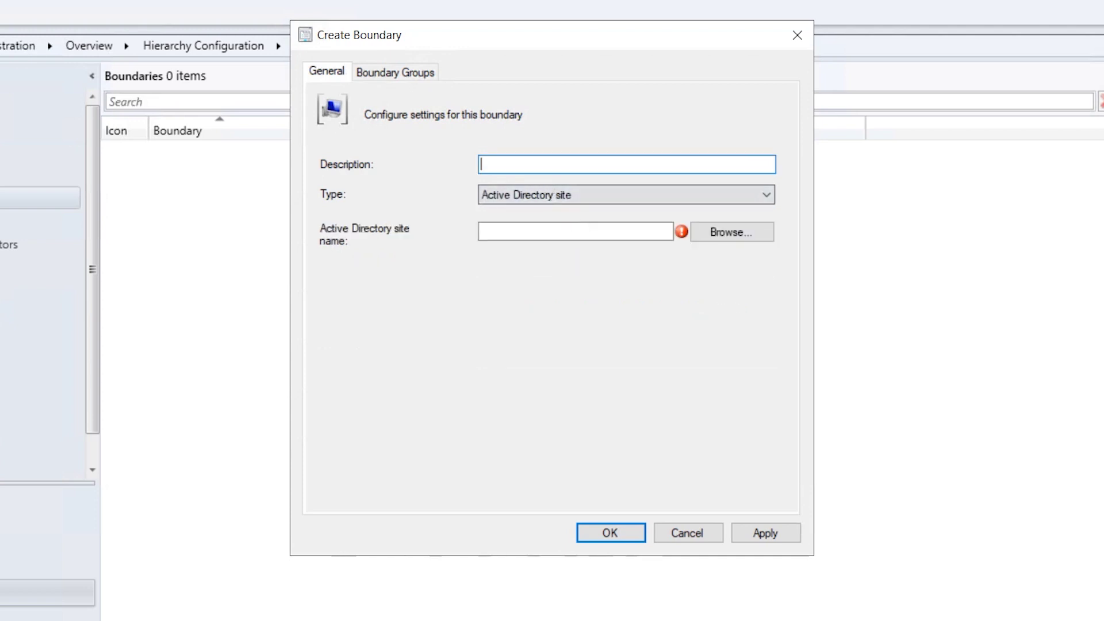
text(Teknex Main Site)
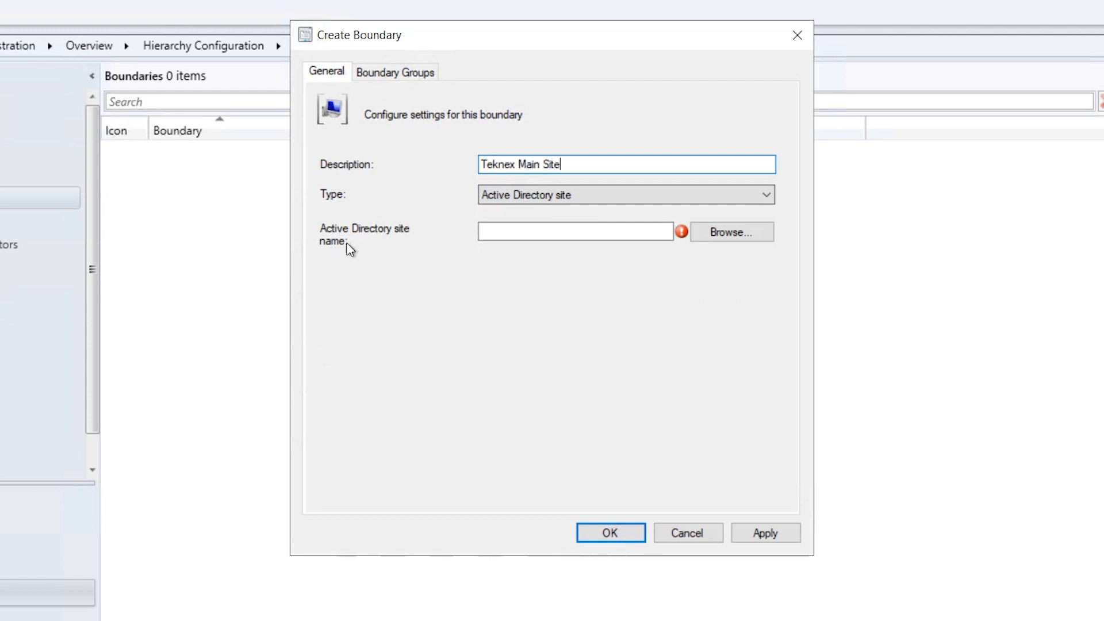
click(758, 236)
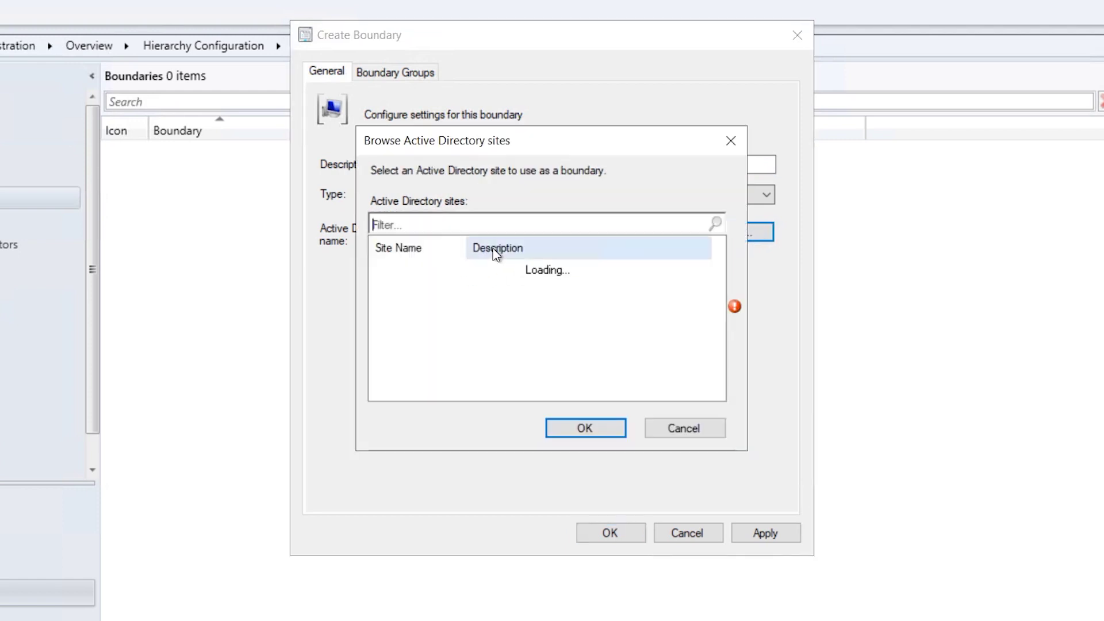
drag(468, 247, 533, 249)
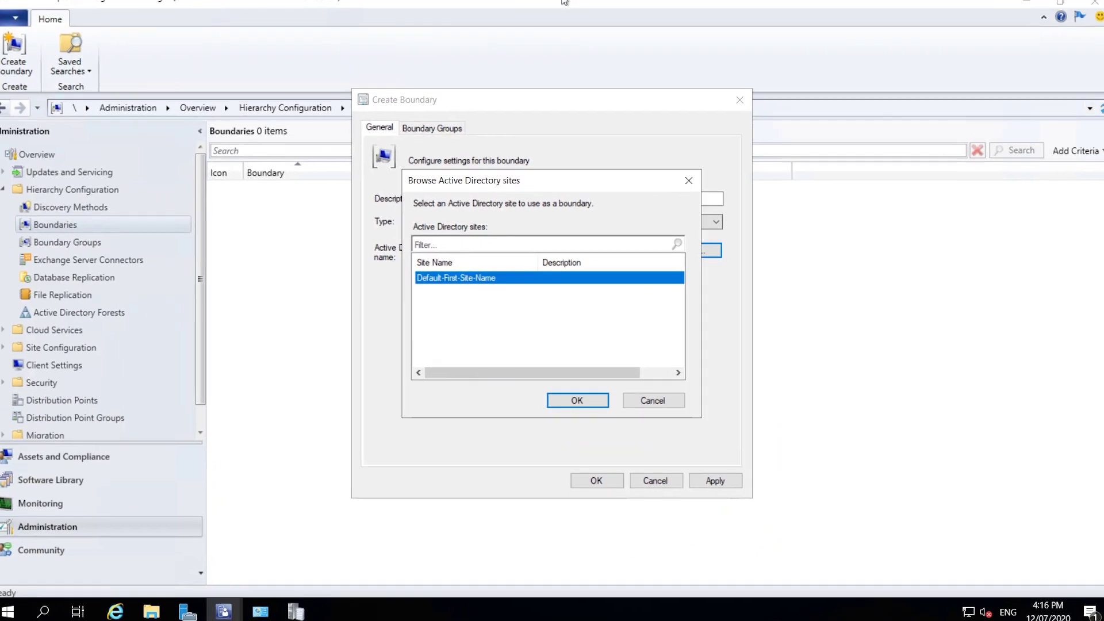
- Switch to the TEKNEX-DC01 domain controller and launch Active Directory Sites and Services
click(695, 10)
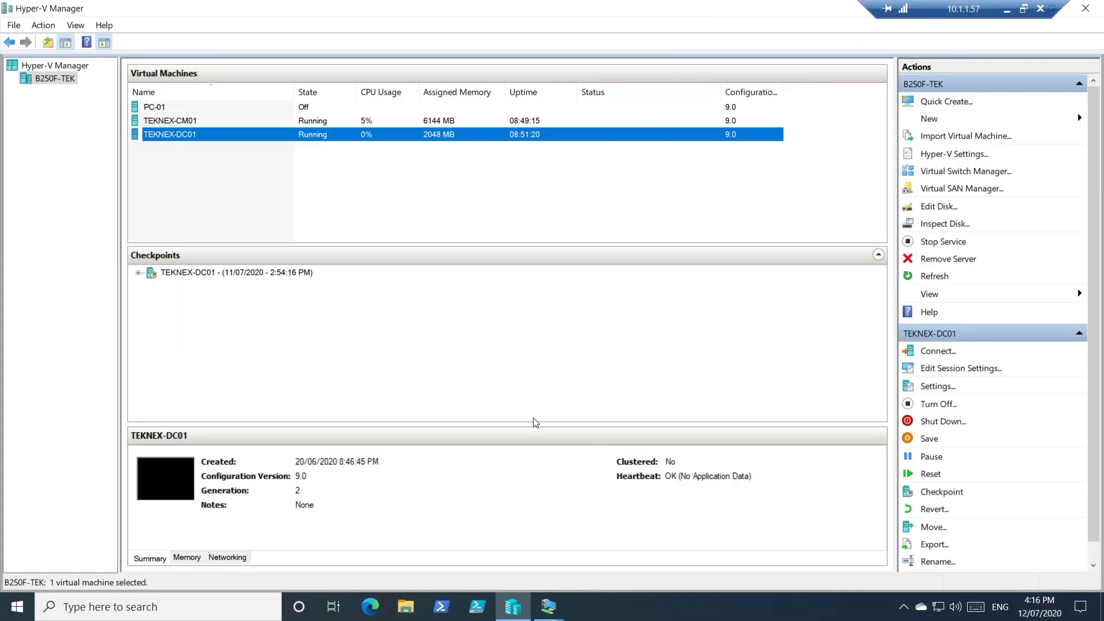
click(513, 601)
click(599, 557)
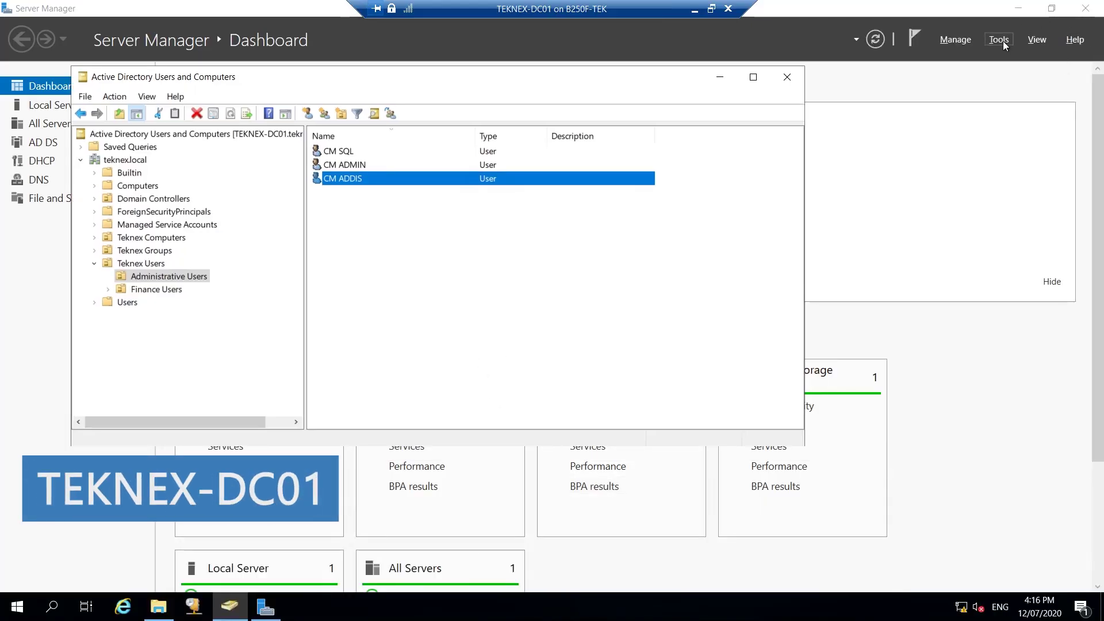
click(999, 40)
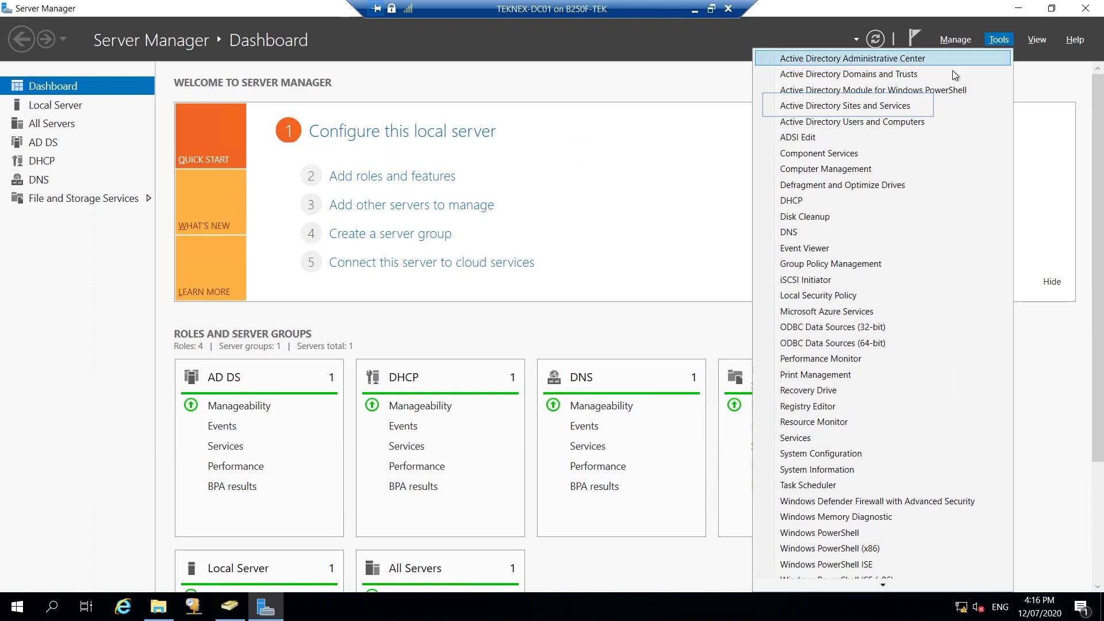
click(889, 108)
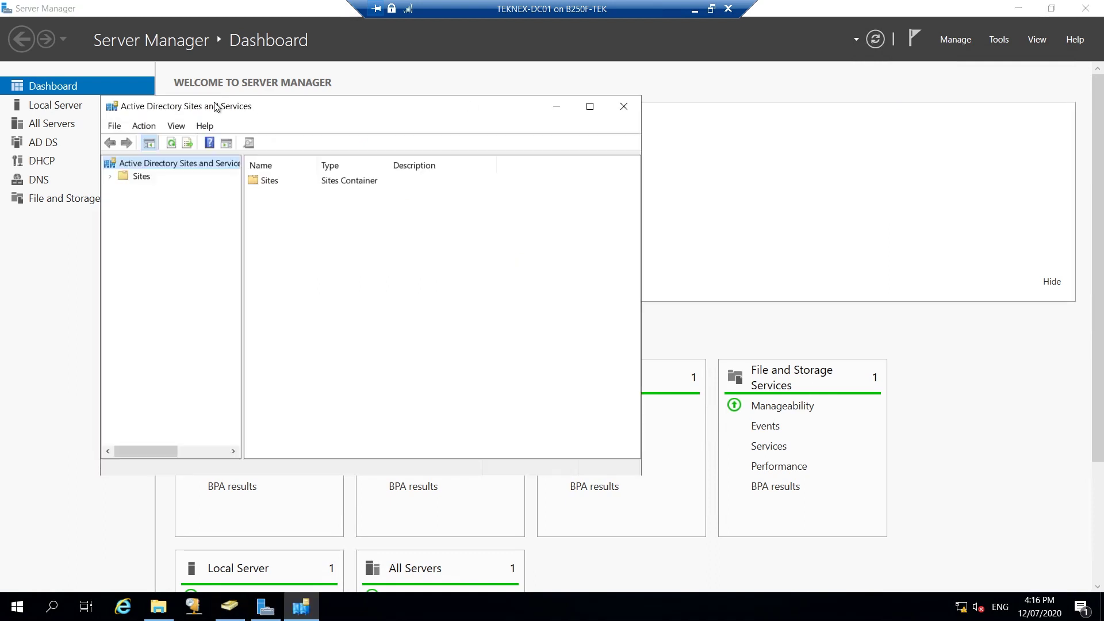
- Rename Default-First-Site-Name to TEKNEX-MAIN-SITE and close the console
click(110, 177)
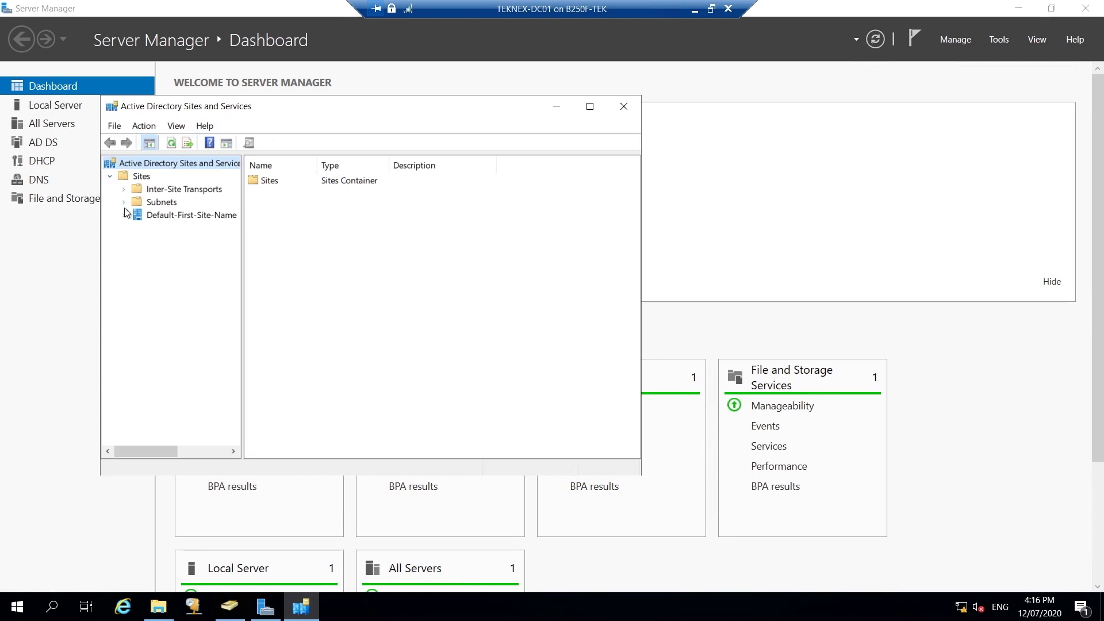
click(184, 217)
drag(242, 258, 314, 263)
right_click(203, 215)
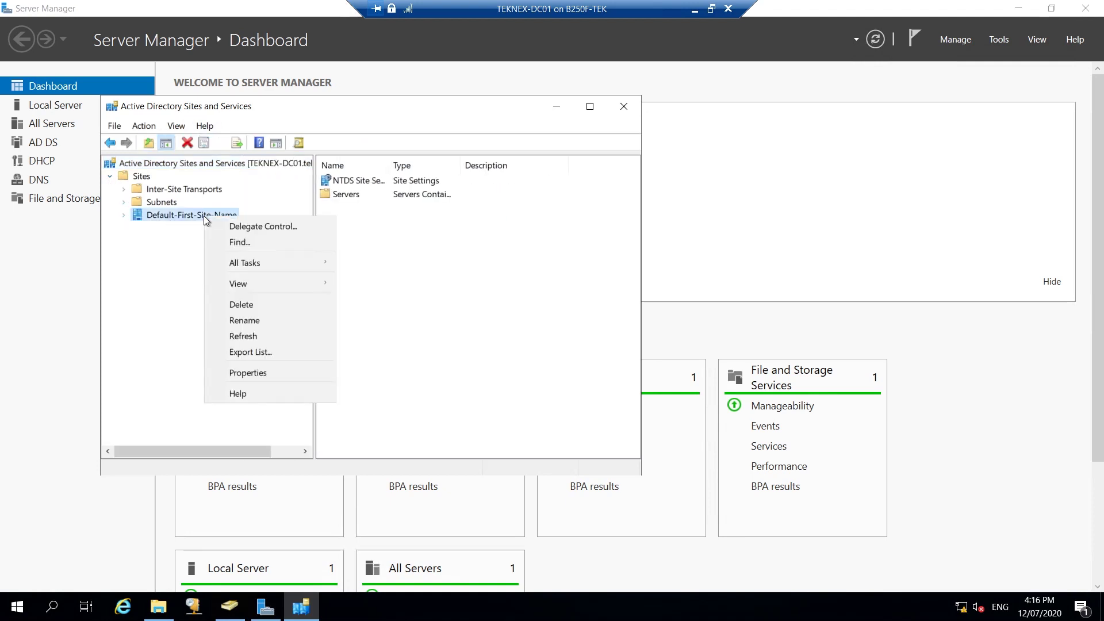
click(260, 323)
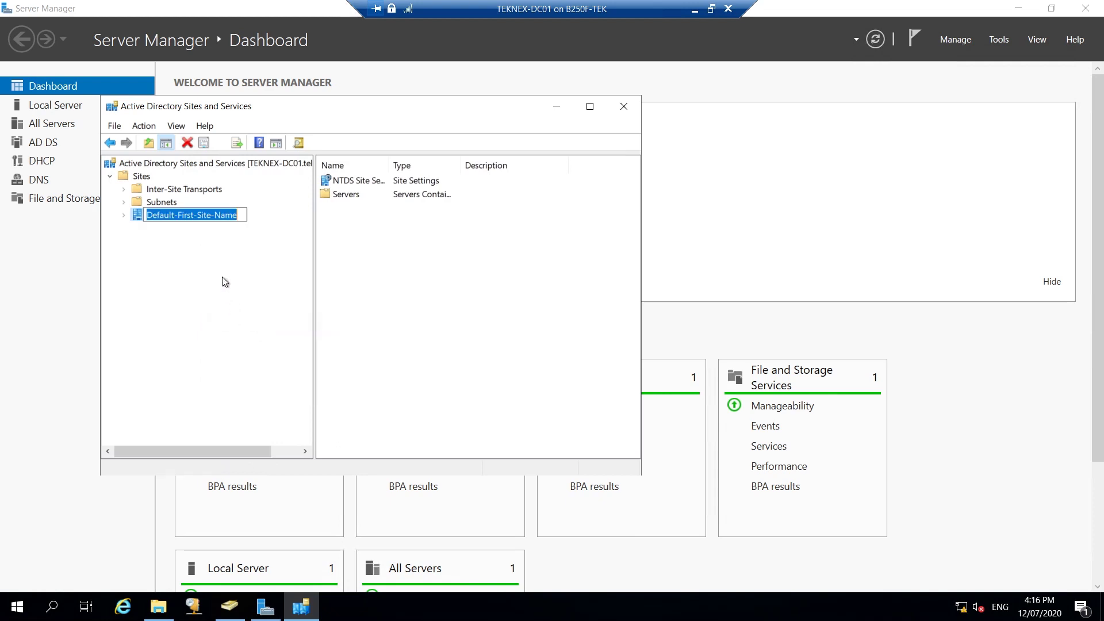
text(TEKNE)
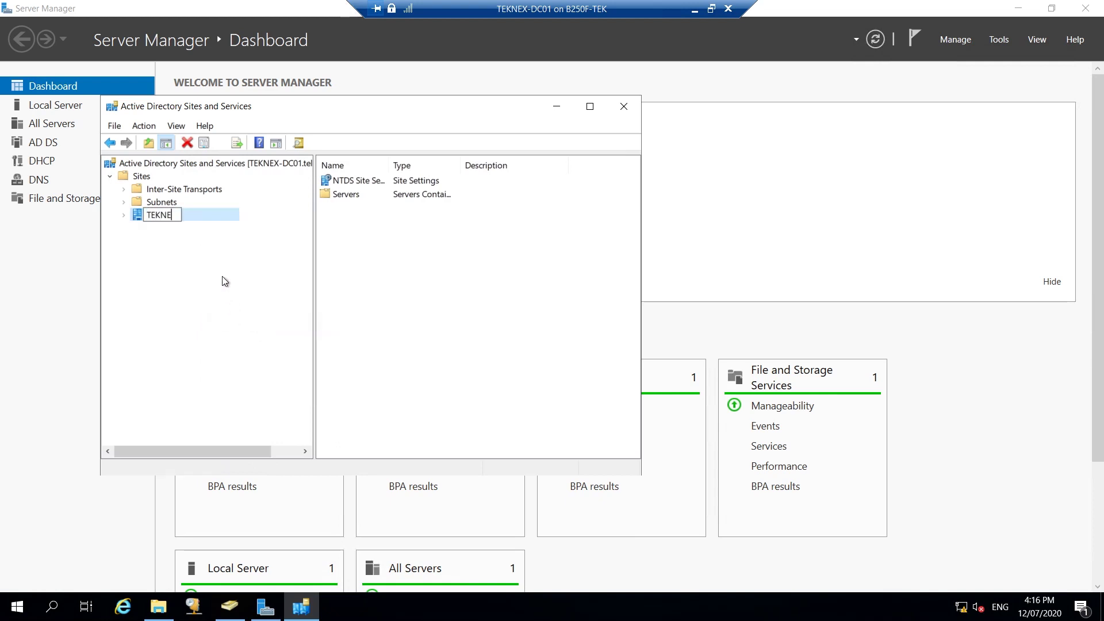
text(X-MAIN-SITE)
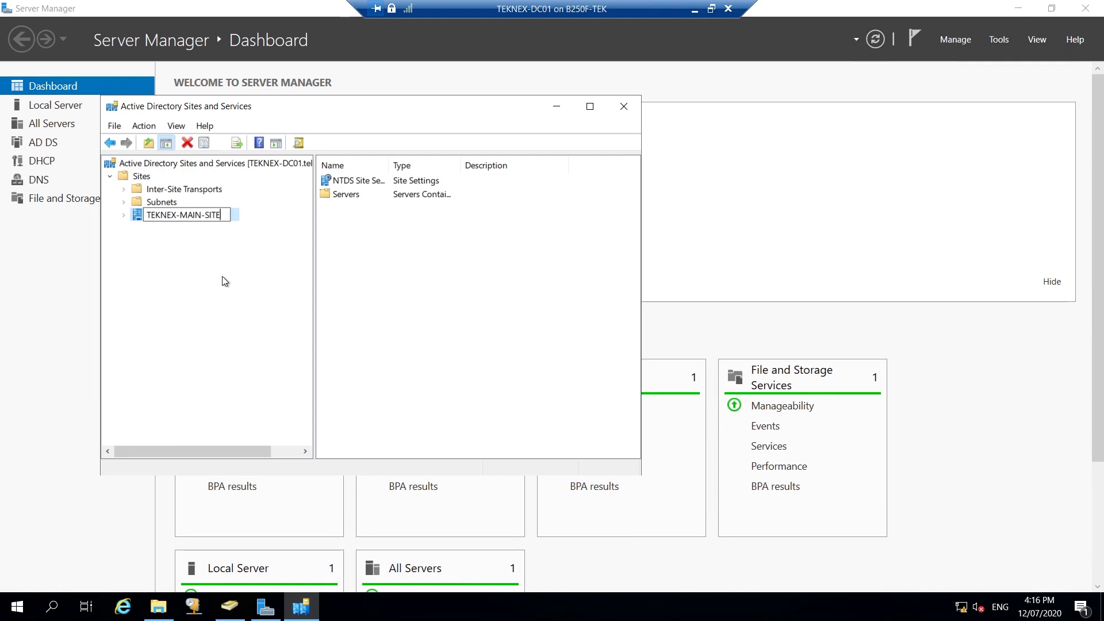
key(Return)
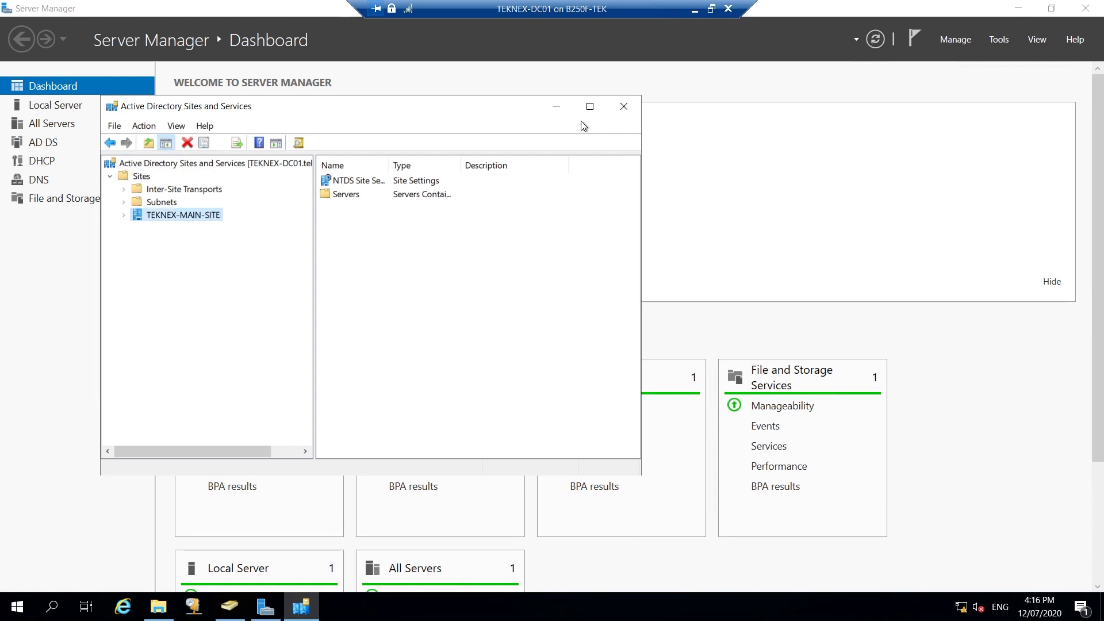
click(623, 106)
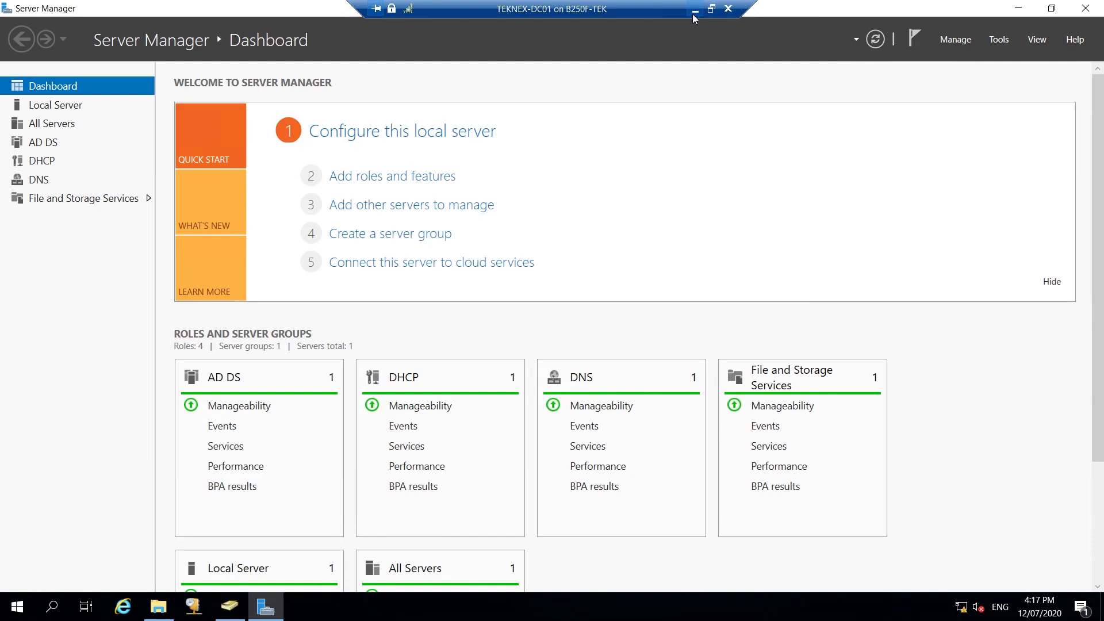
- Back on the Configuration Manager server, refresh the AD site list and pick TEKNEX-MAIN-SITE for the boundary
click(695, 12)
mouse_move(552, 615)
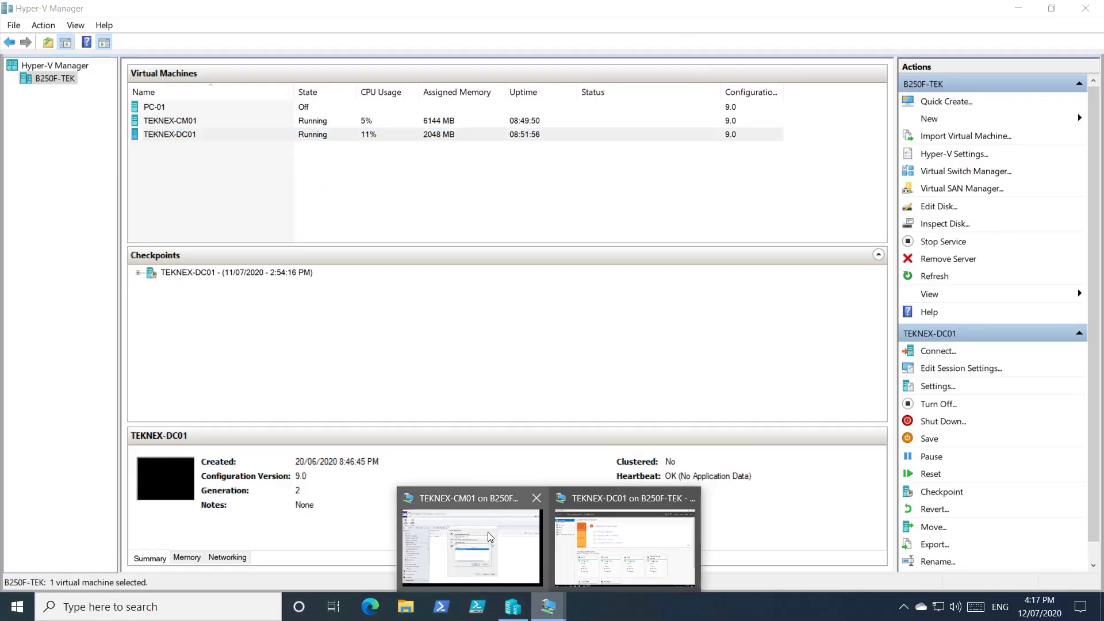
click(487, 532)
click(658, 397)
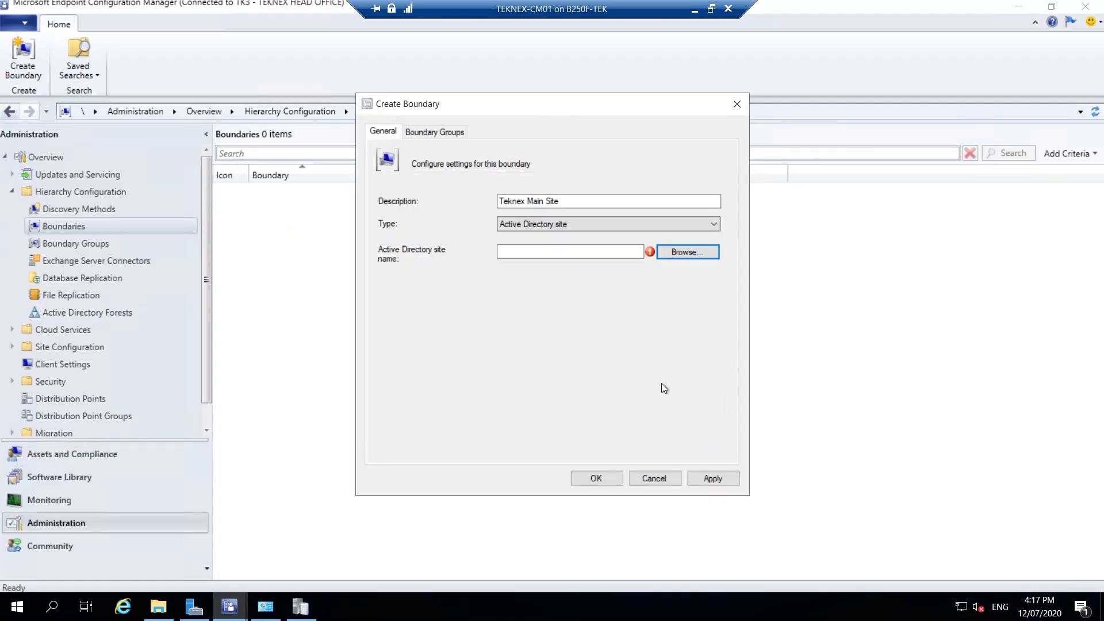
click(693, 254)
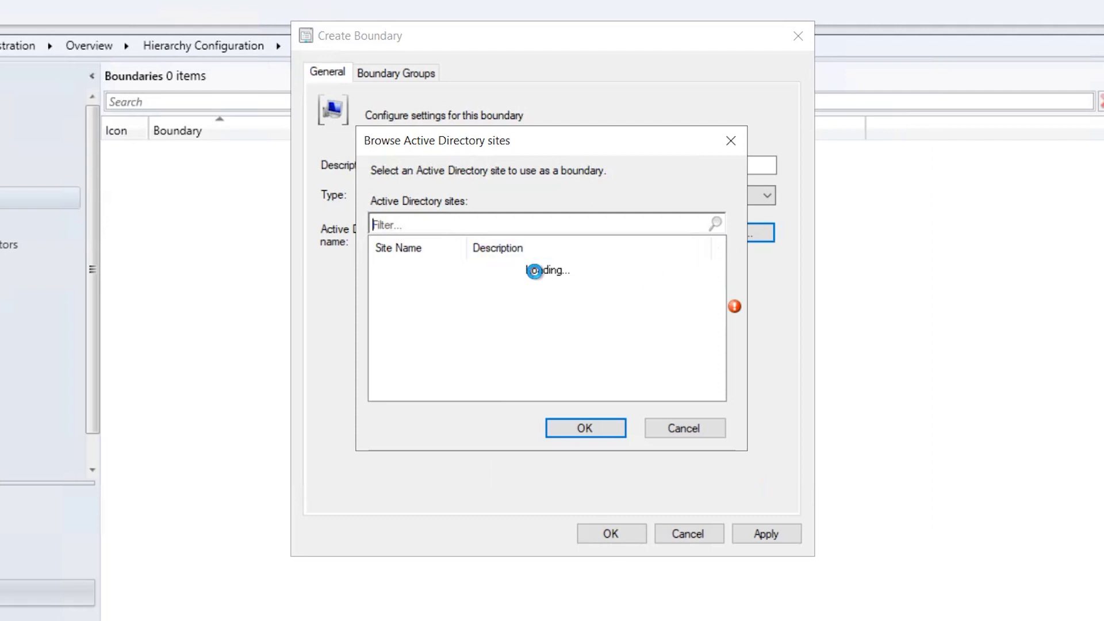
drag(467, 244, 554, 242)
click(592, 429)
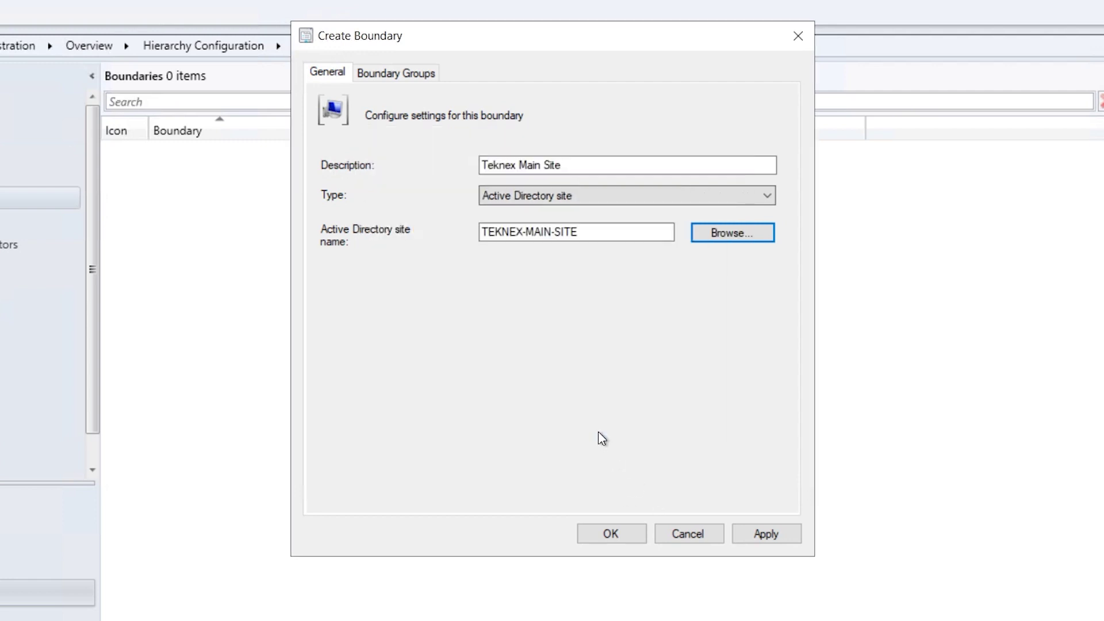
- Apply the TEKNEX-MAIN-SITE boundary, confirm it belongs to no boundary group yet, and close it
click(771, 535)
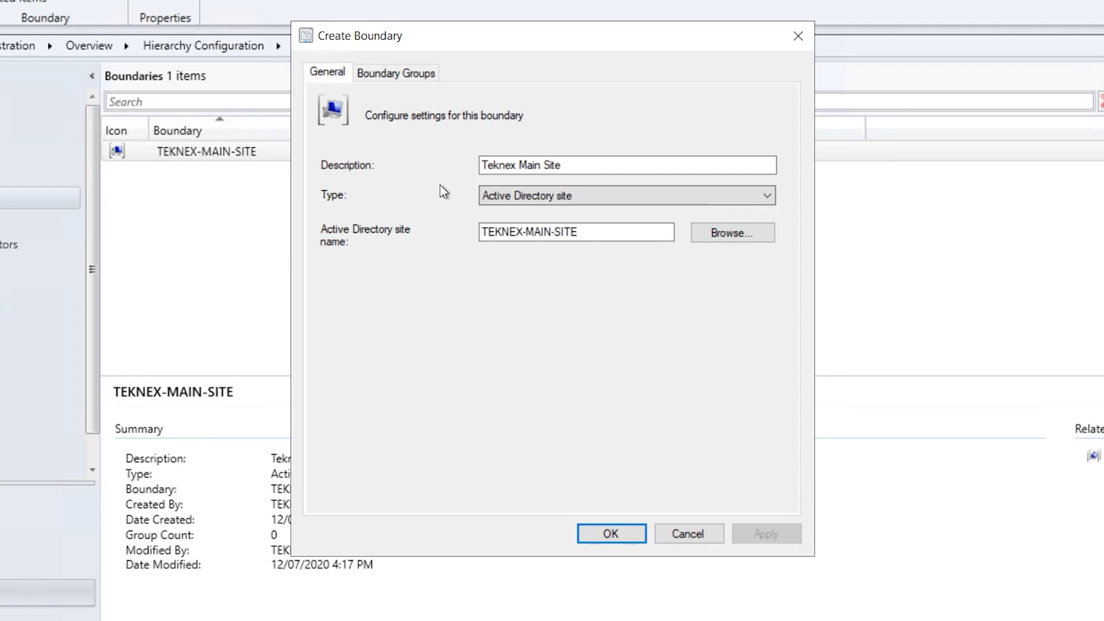
click(420, 74)
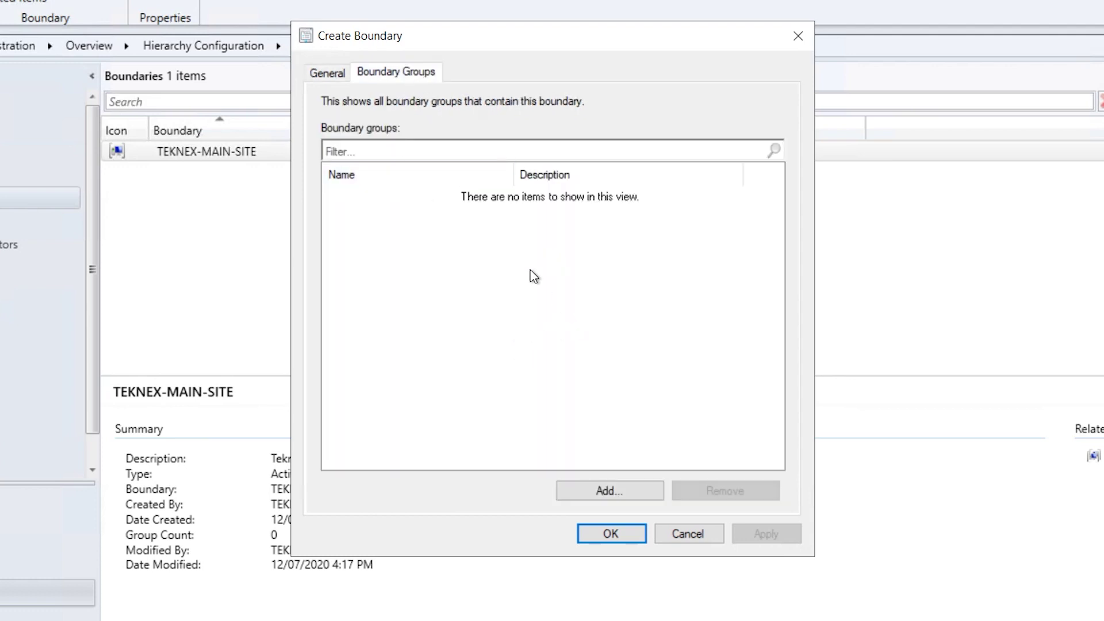
click(607, 499)
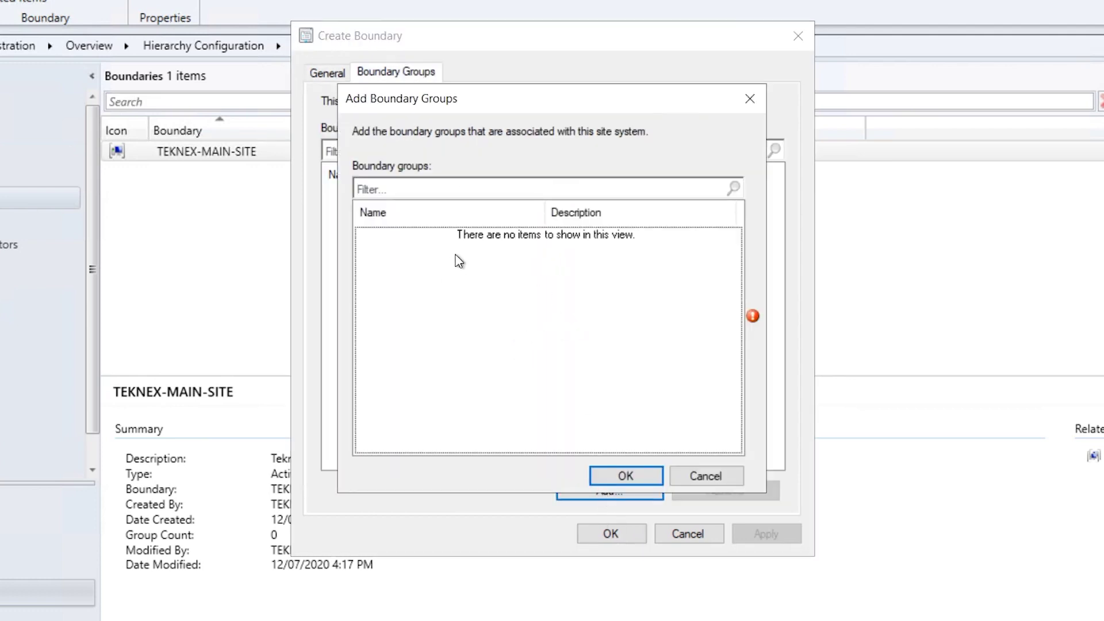
click(717, 477)
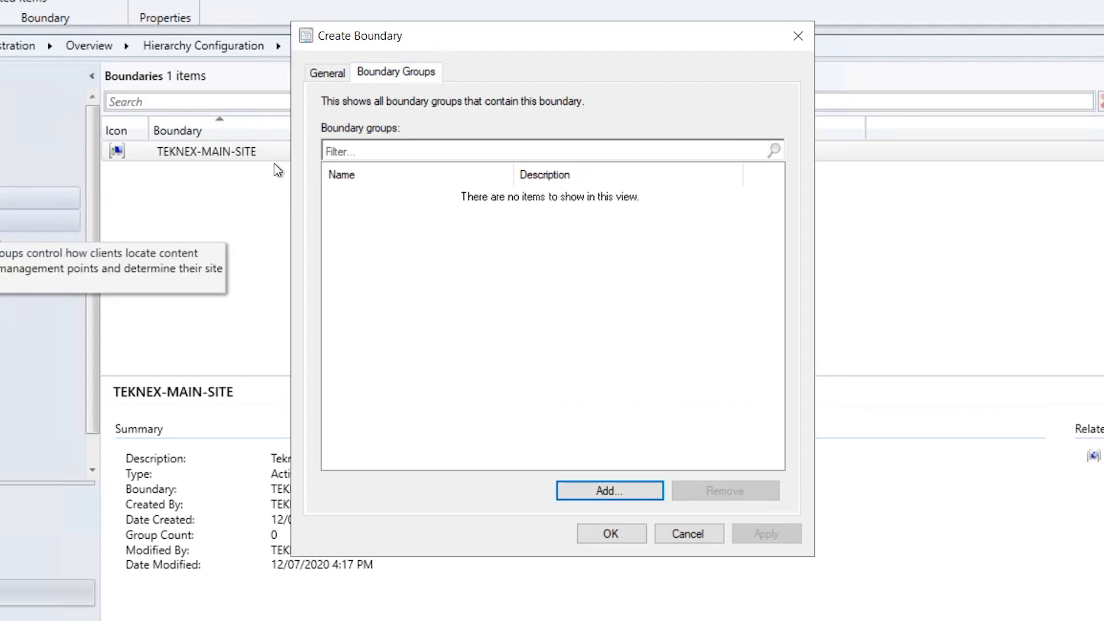
click(325, 72)
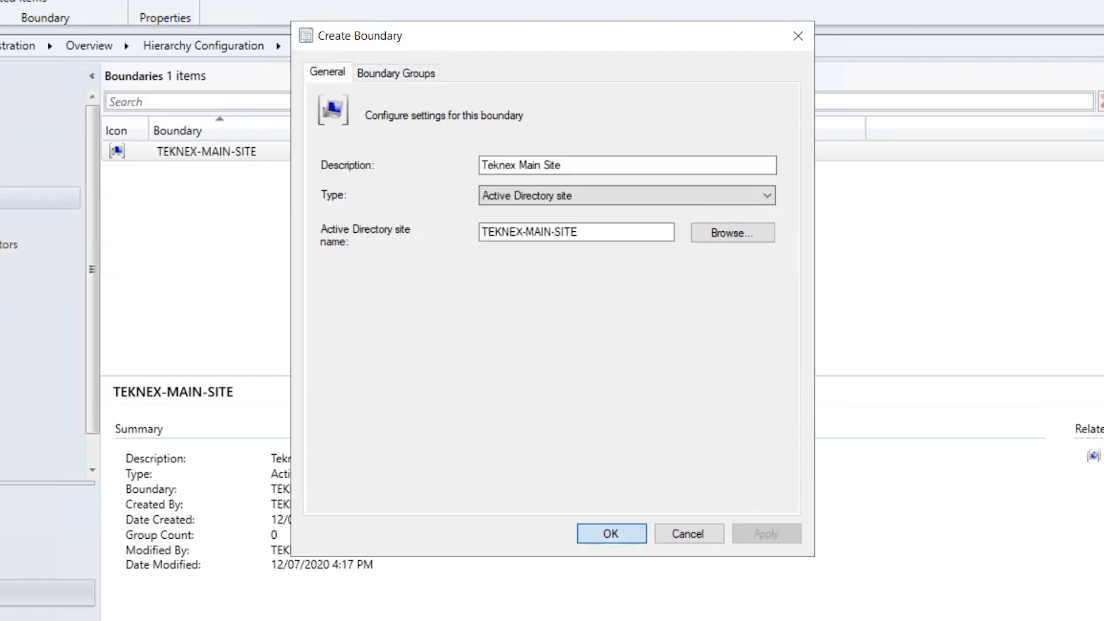
click(611, 533)
click(613, 157)
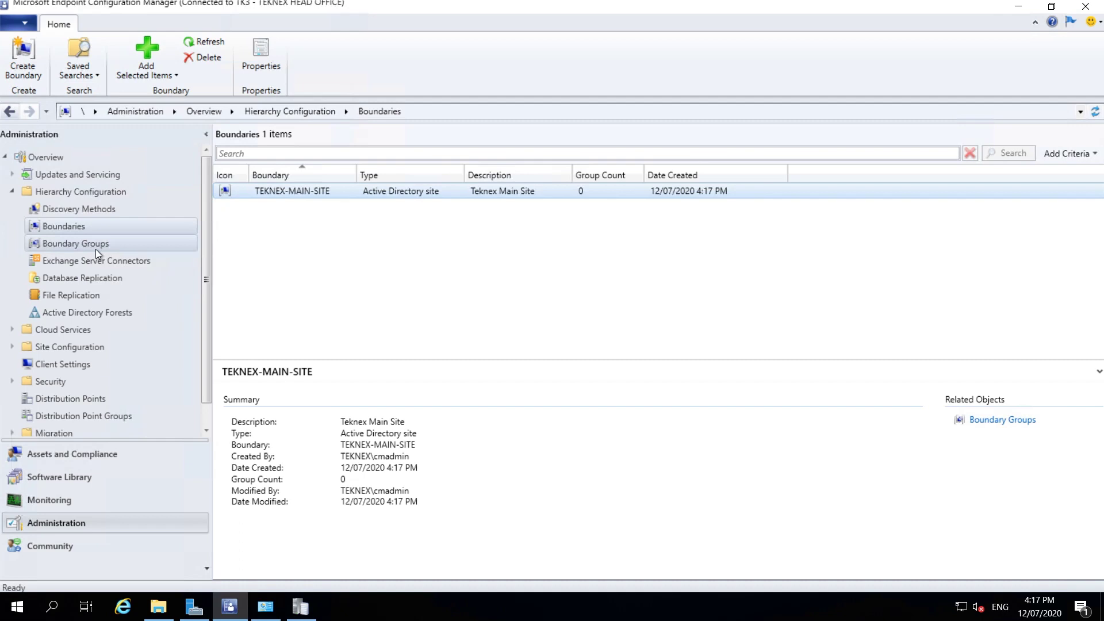
- Start a new boundary group named 'TEKNEX Boundary Group'
click(96, 249)
drag(358, 171, 421, 167)
click(436, 236)
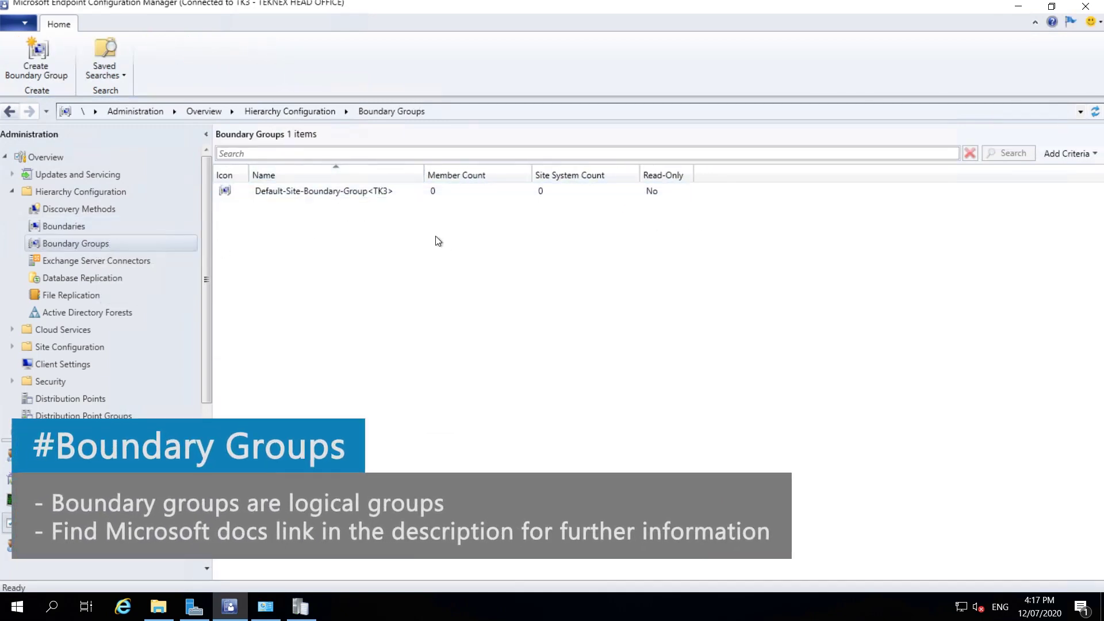
right_click(436, 236)
click(460, 249)
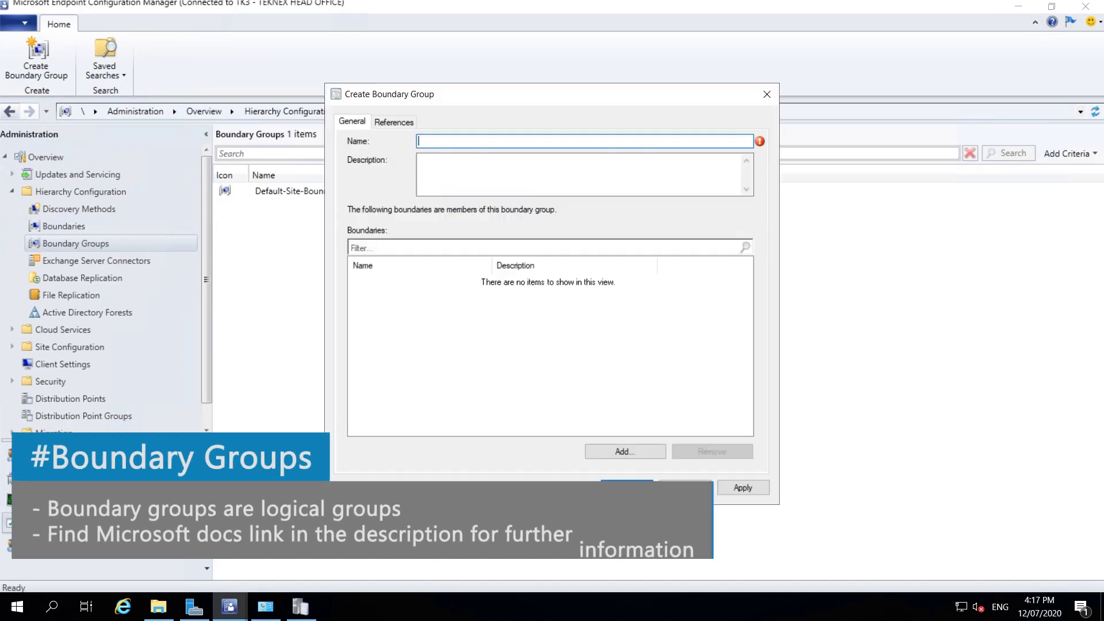
text(TEKNE)
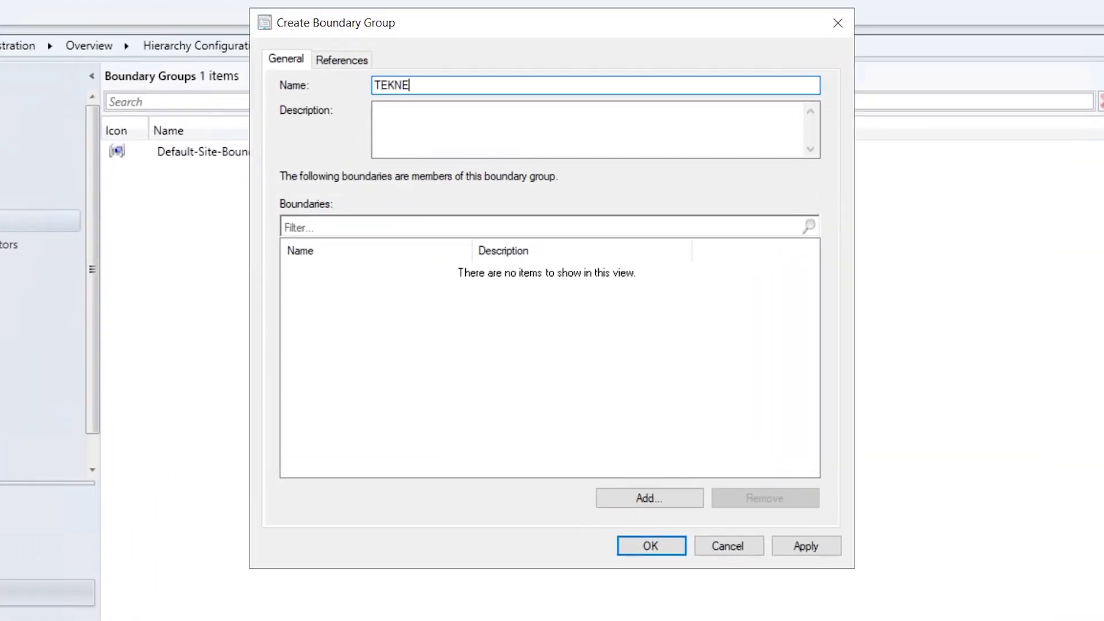
text(X Boundary Group)
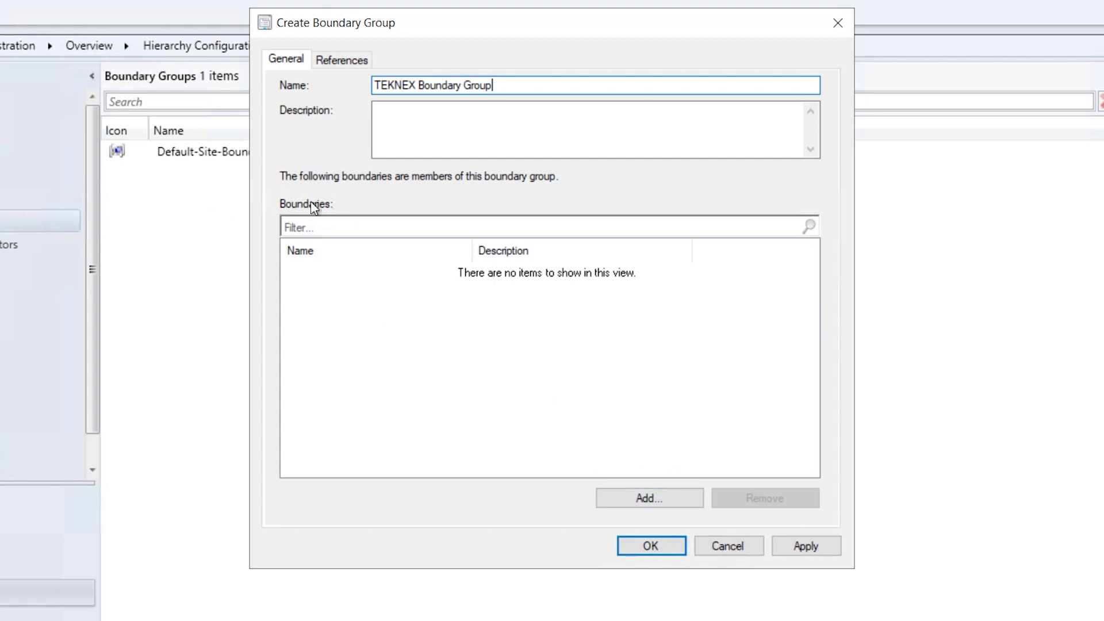
- Add the TEKNEX-MAIN-SITE boundary to the group and apply it
click(664, 502)
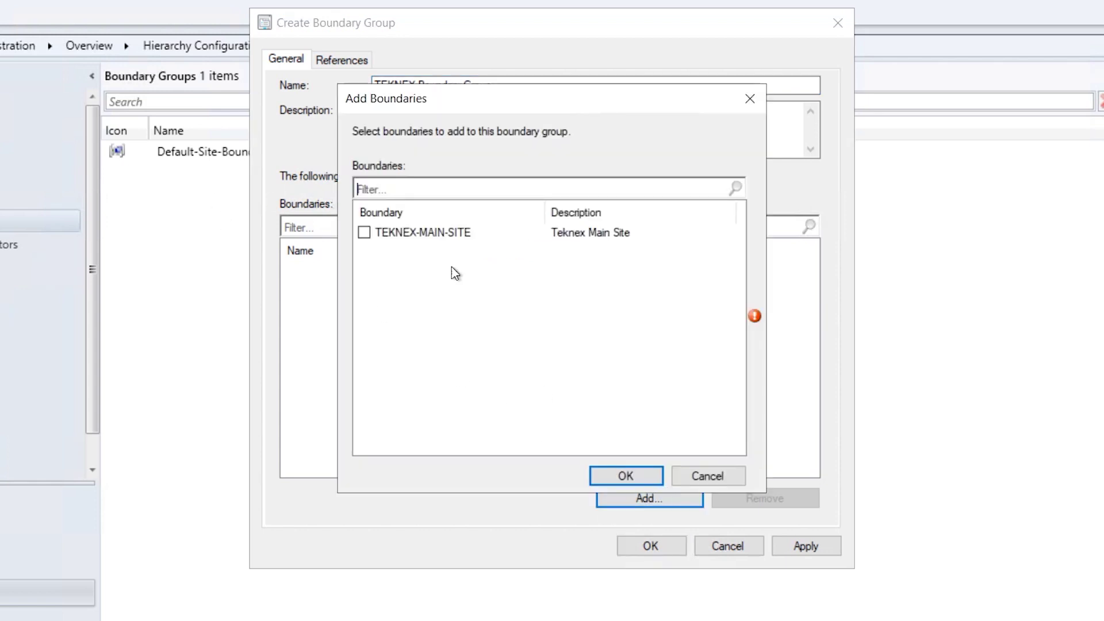
click(371, 236)
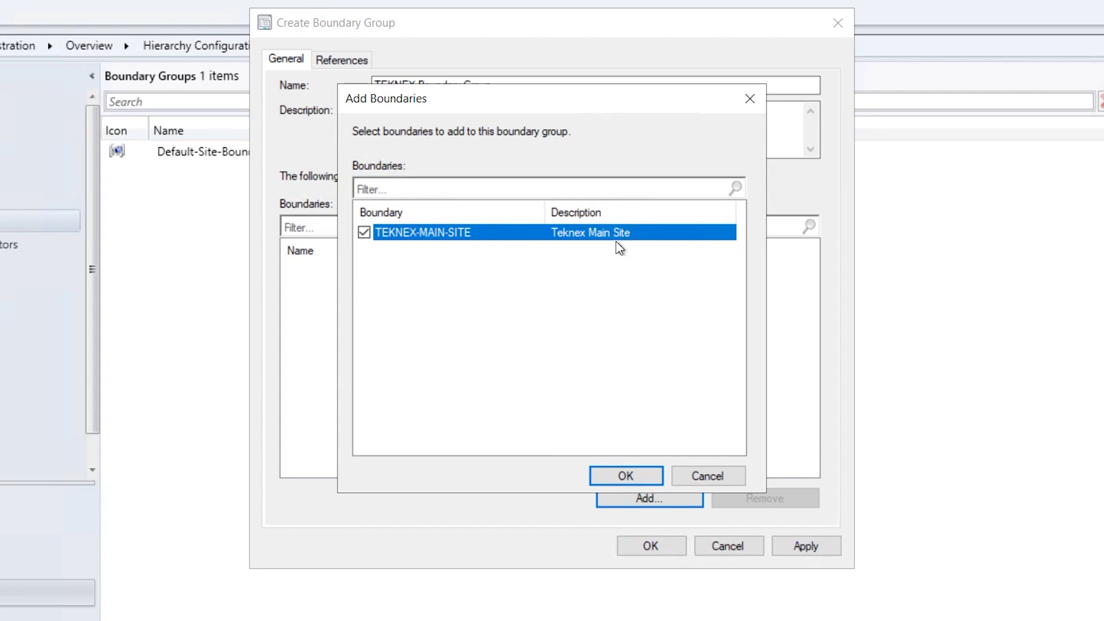
click(629, 476)
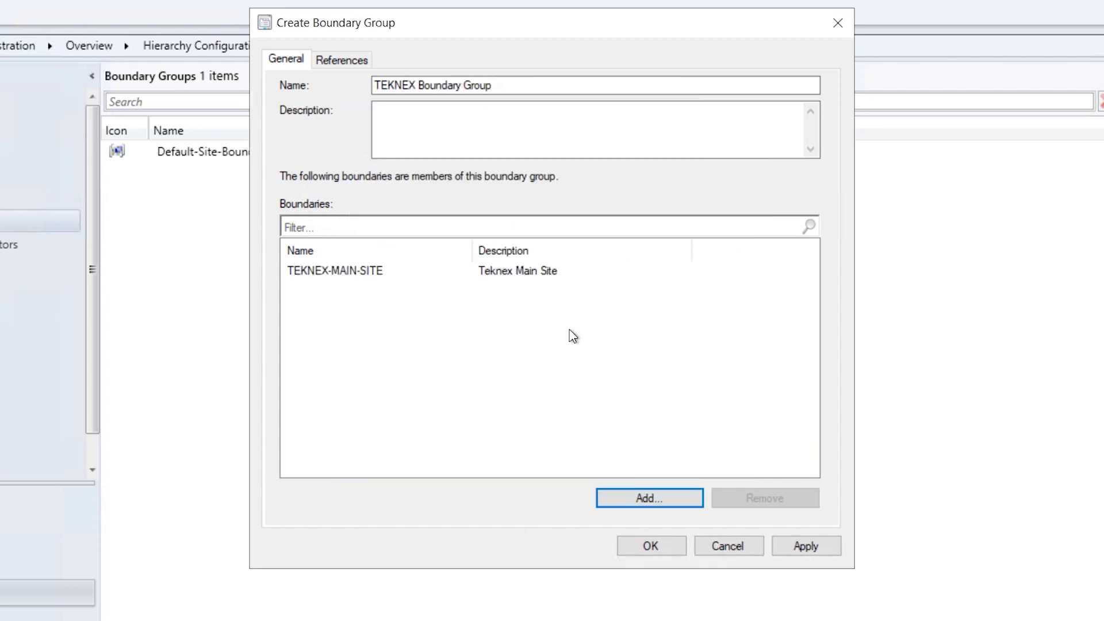
click(816, 547)
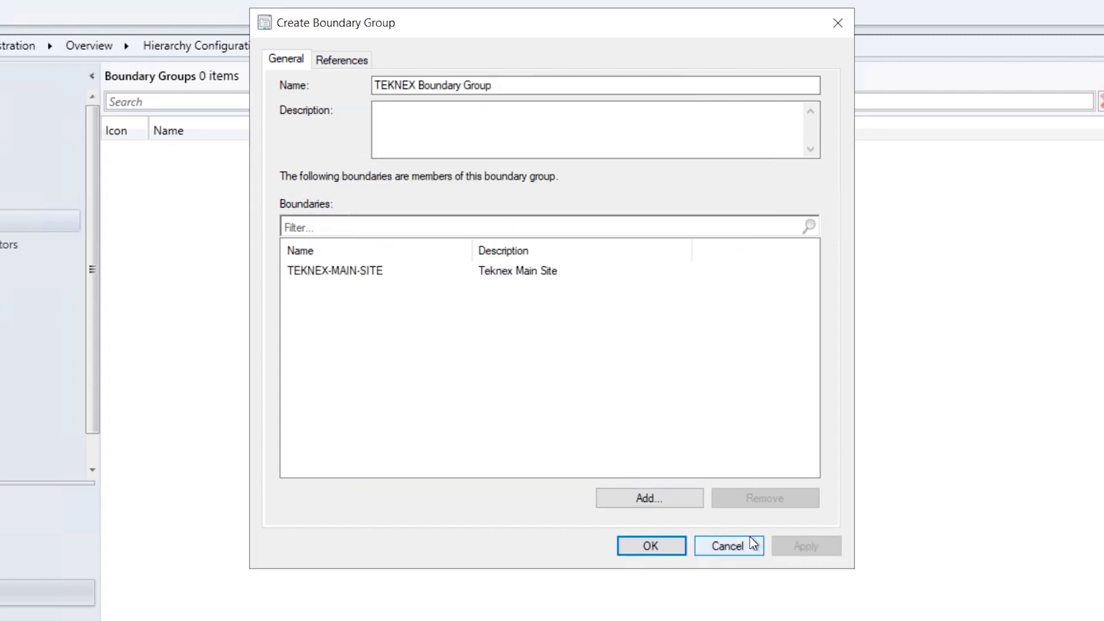
- Keep site assignment to TK3 and add TEKNEX-CM01 as the group's site system server
click(347, 60)
drag(474, 31, 558, 47)
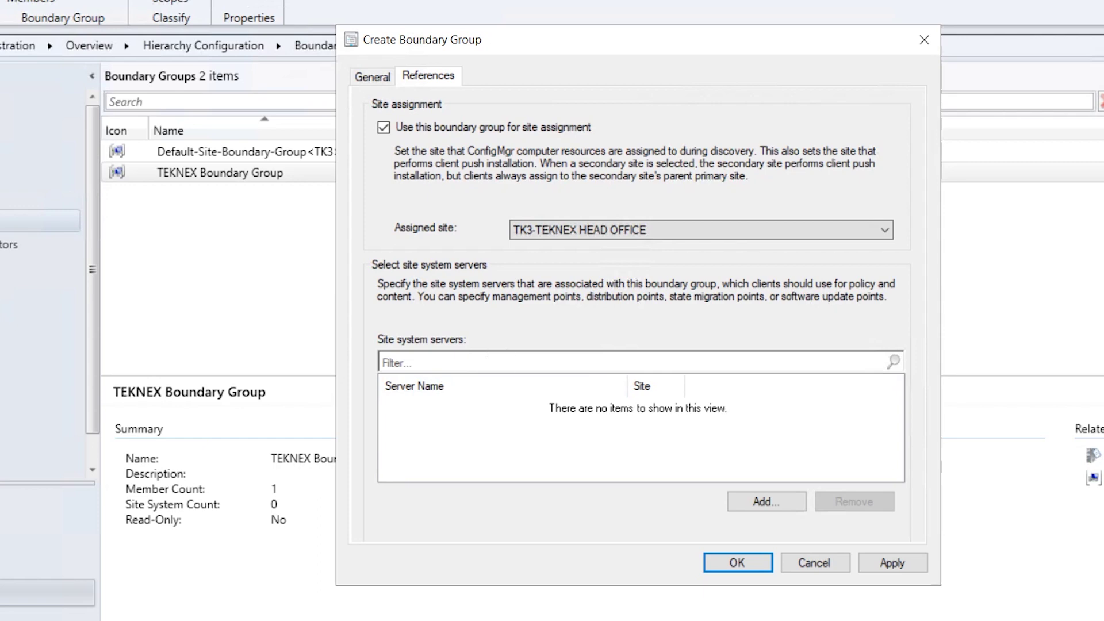
click(749, 505)
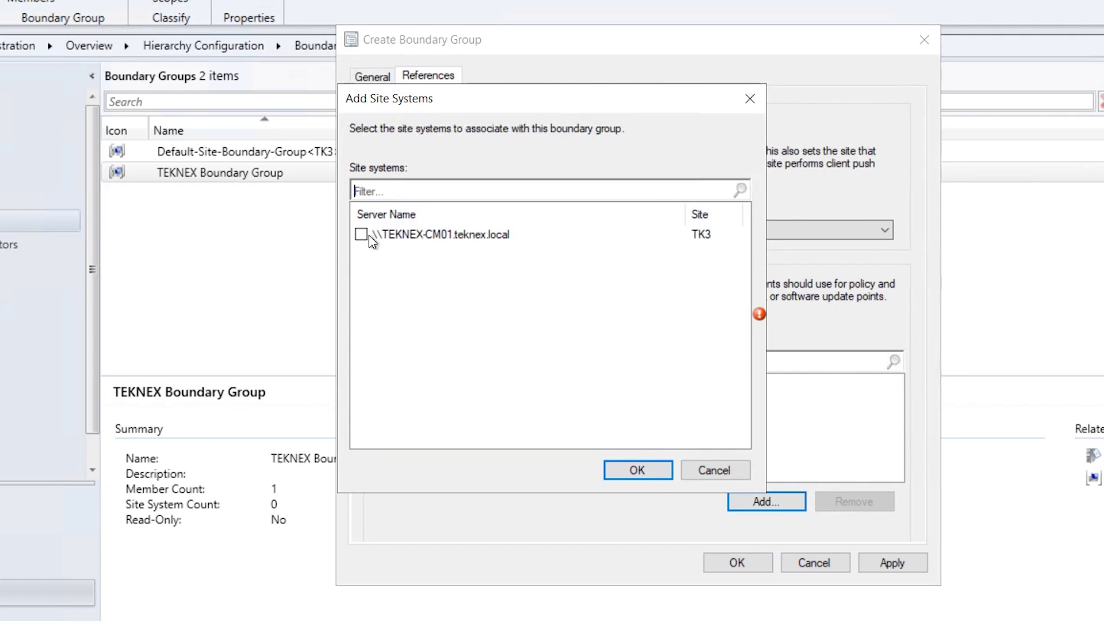
click(637, 471)
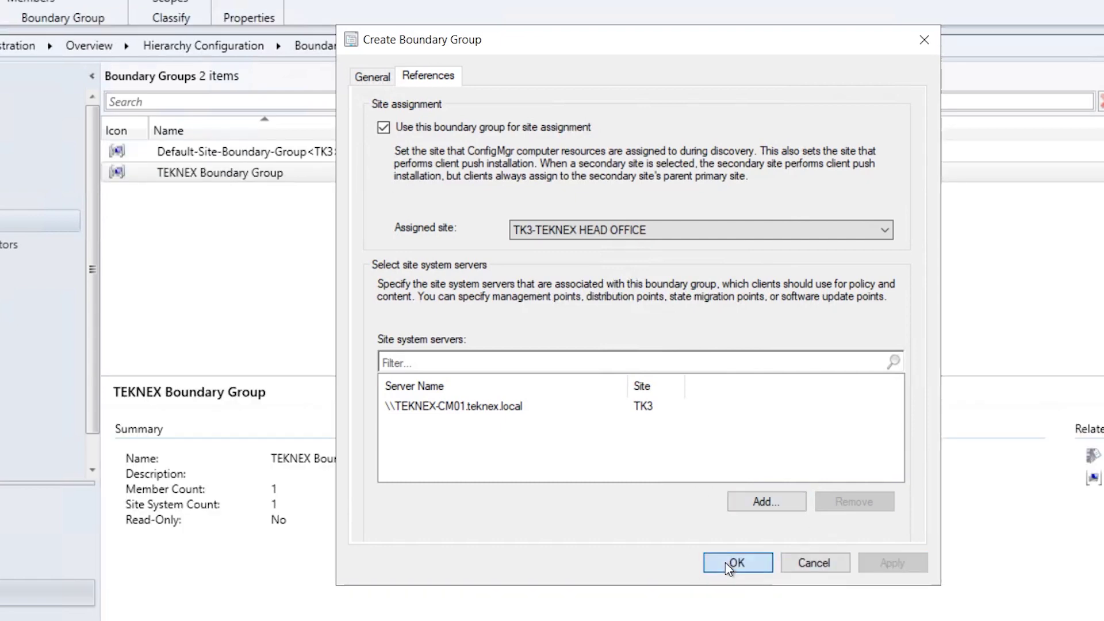
click(727, 562)
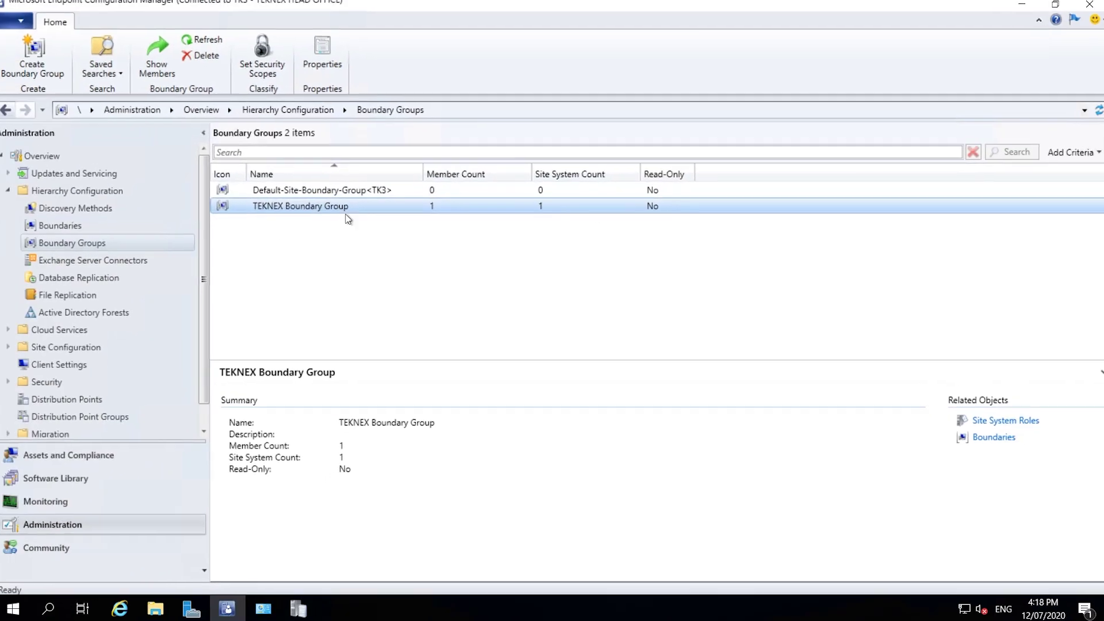
- Return to the Boundaries node under Hierarchy Configuration
click(90, 226)
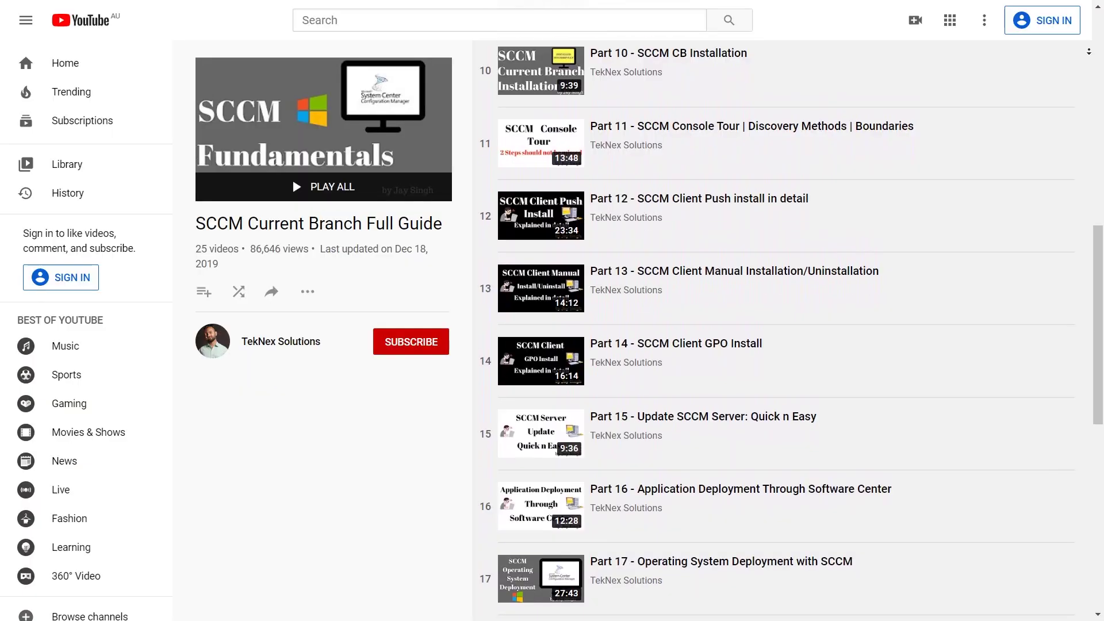
scroll(801, 333, down, 2)
scroll(801, 334, down, 3)
scroll(800, 333, down, 3)
scroll(801, 334, down, 2)
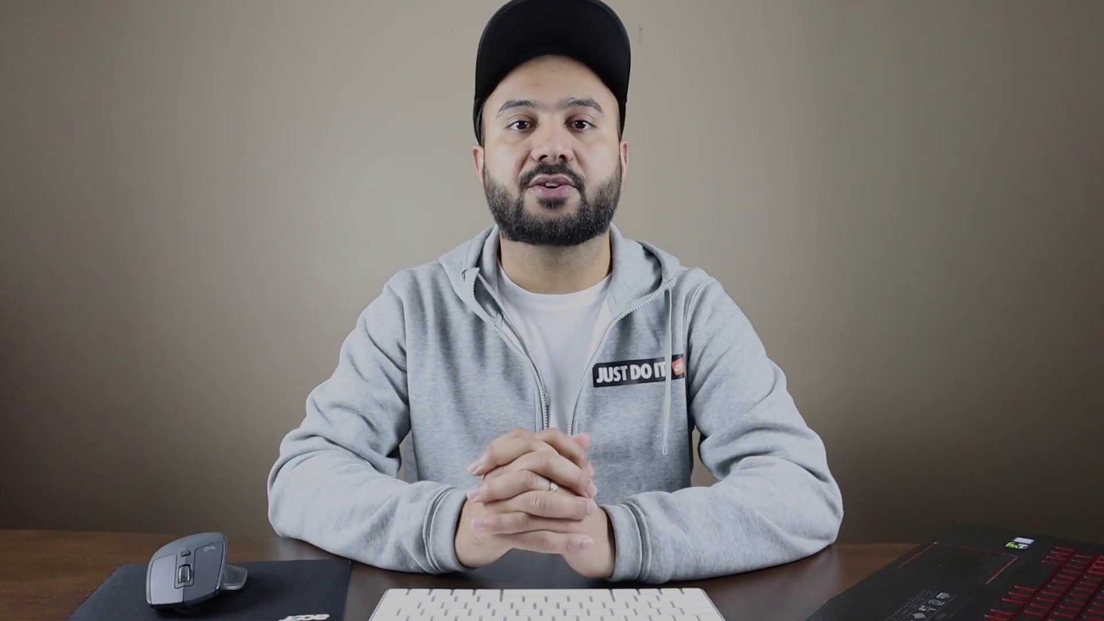